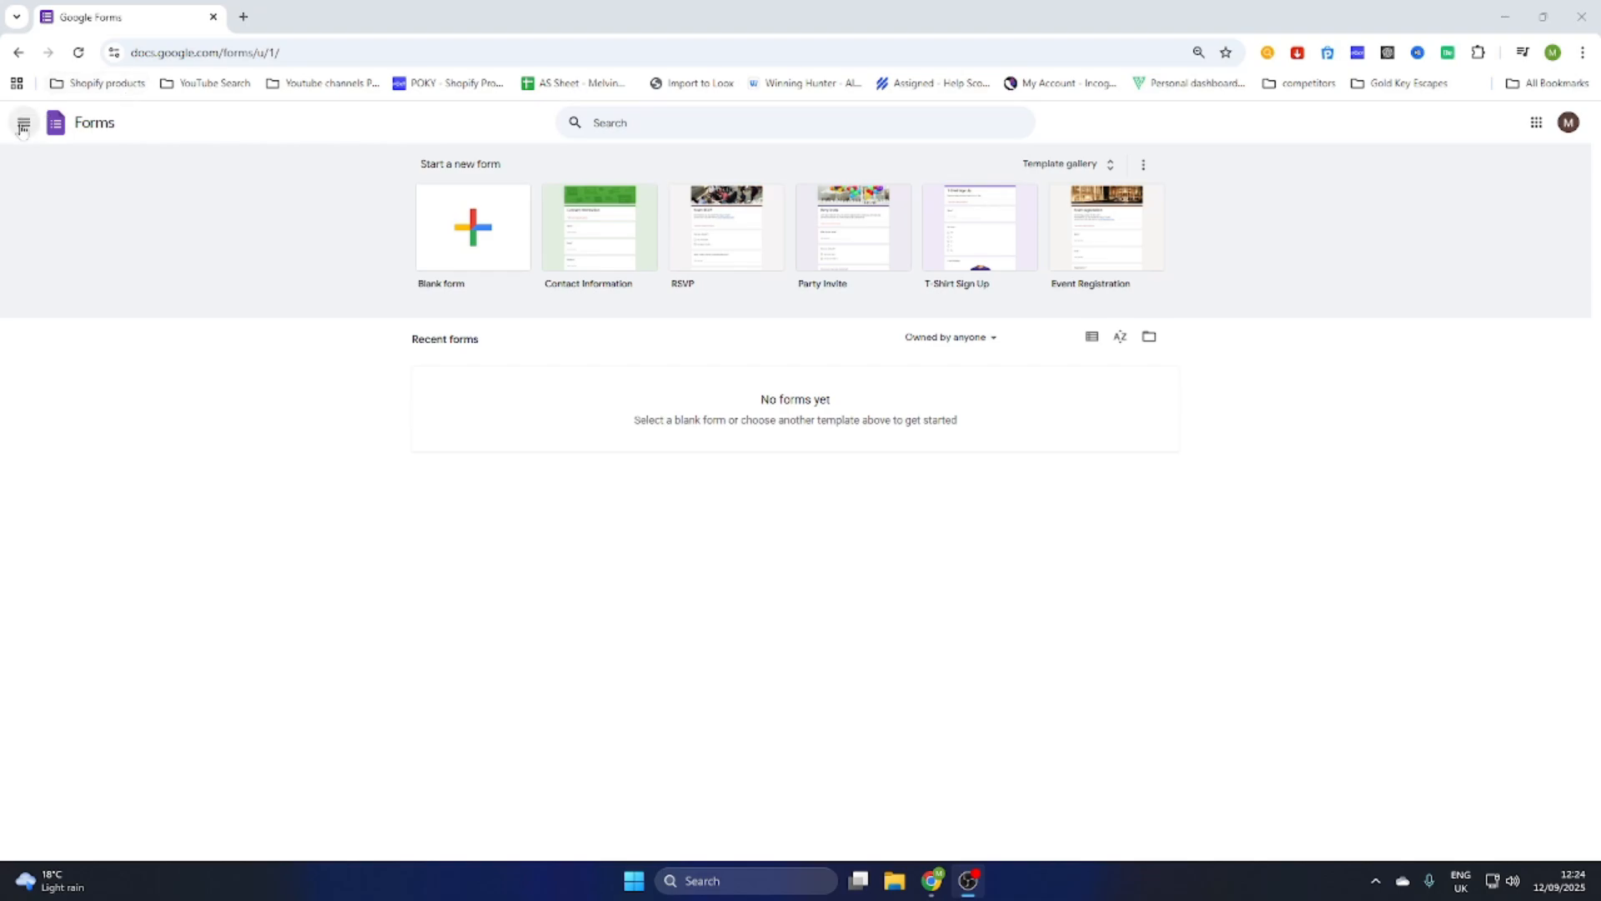
pyautogui.click(23, 123)
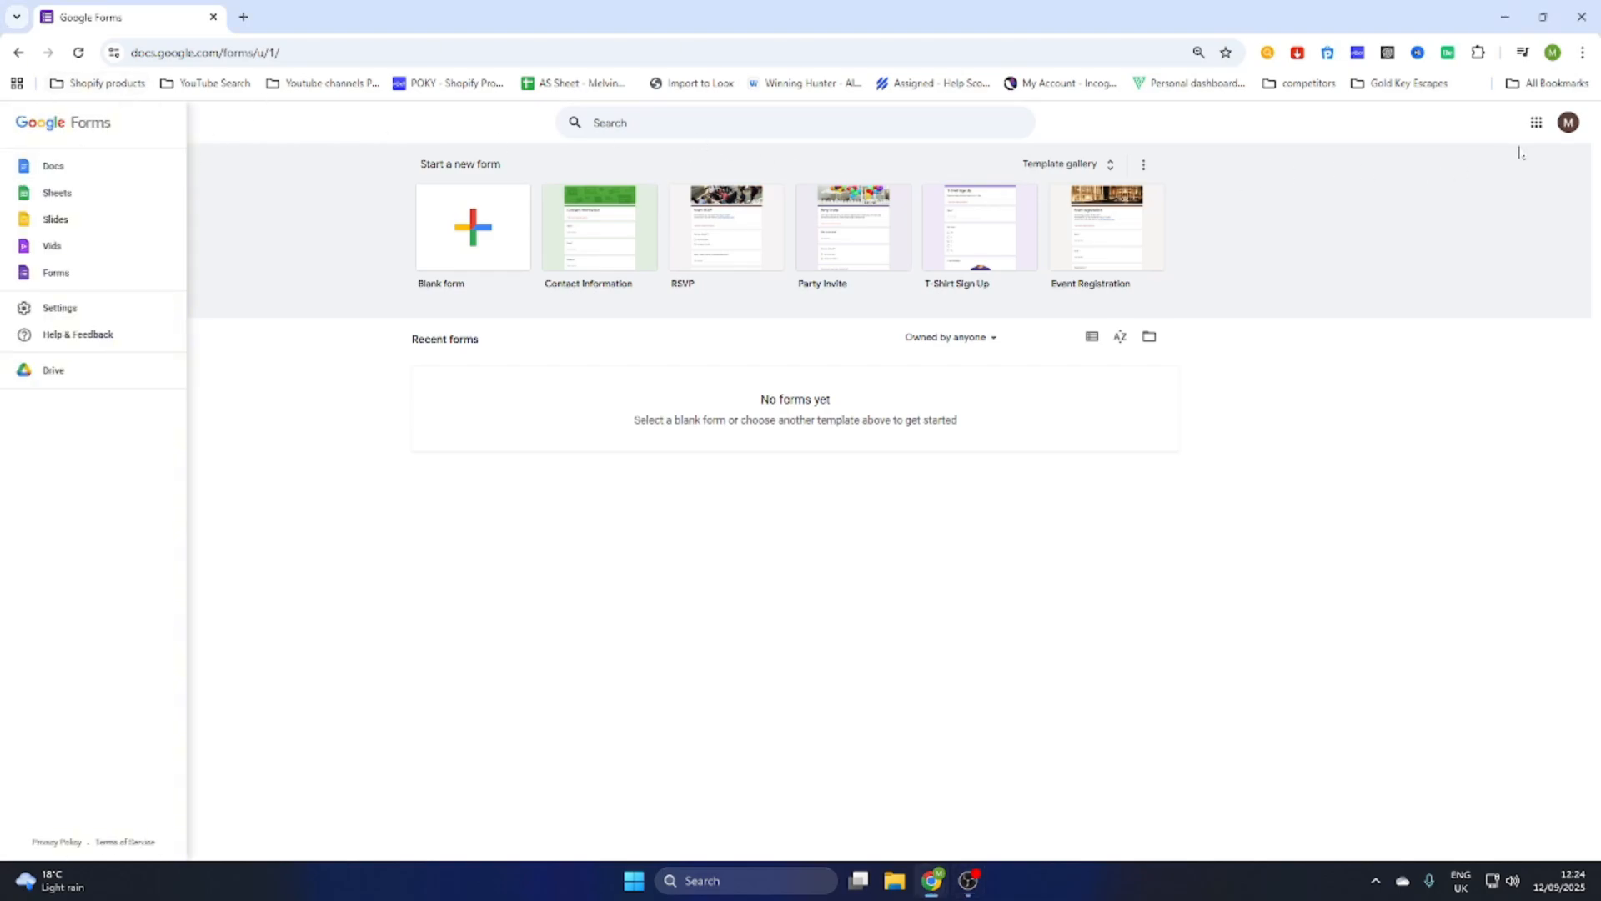
pyautogui.click(1536, 122)
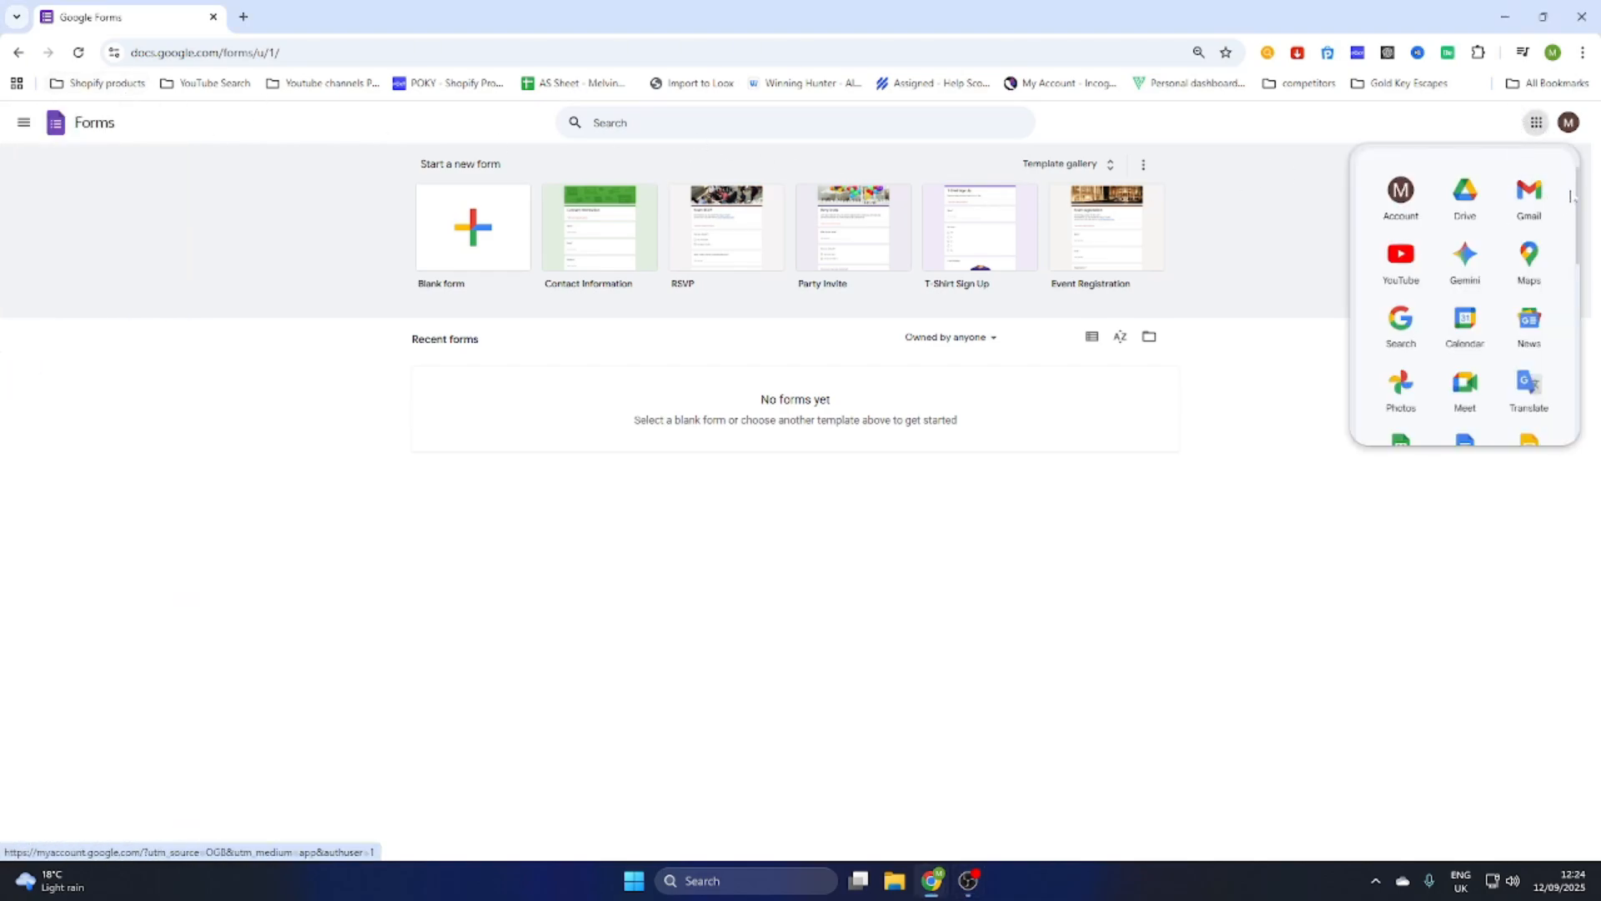
pyautogui.moveTo(1571, 197); pyautogui.dragTo(1573, 233)
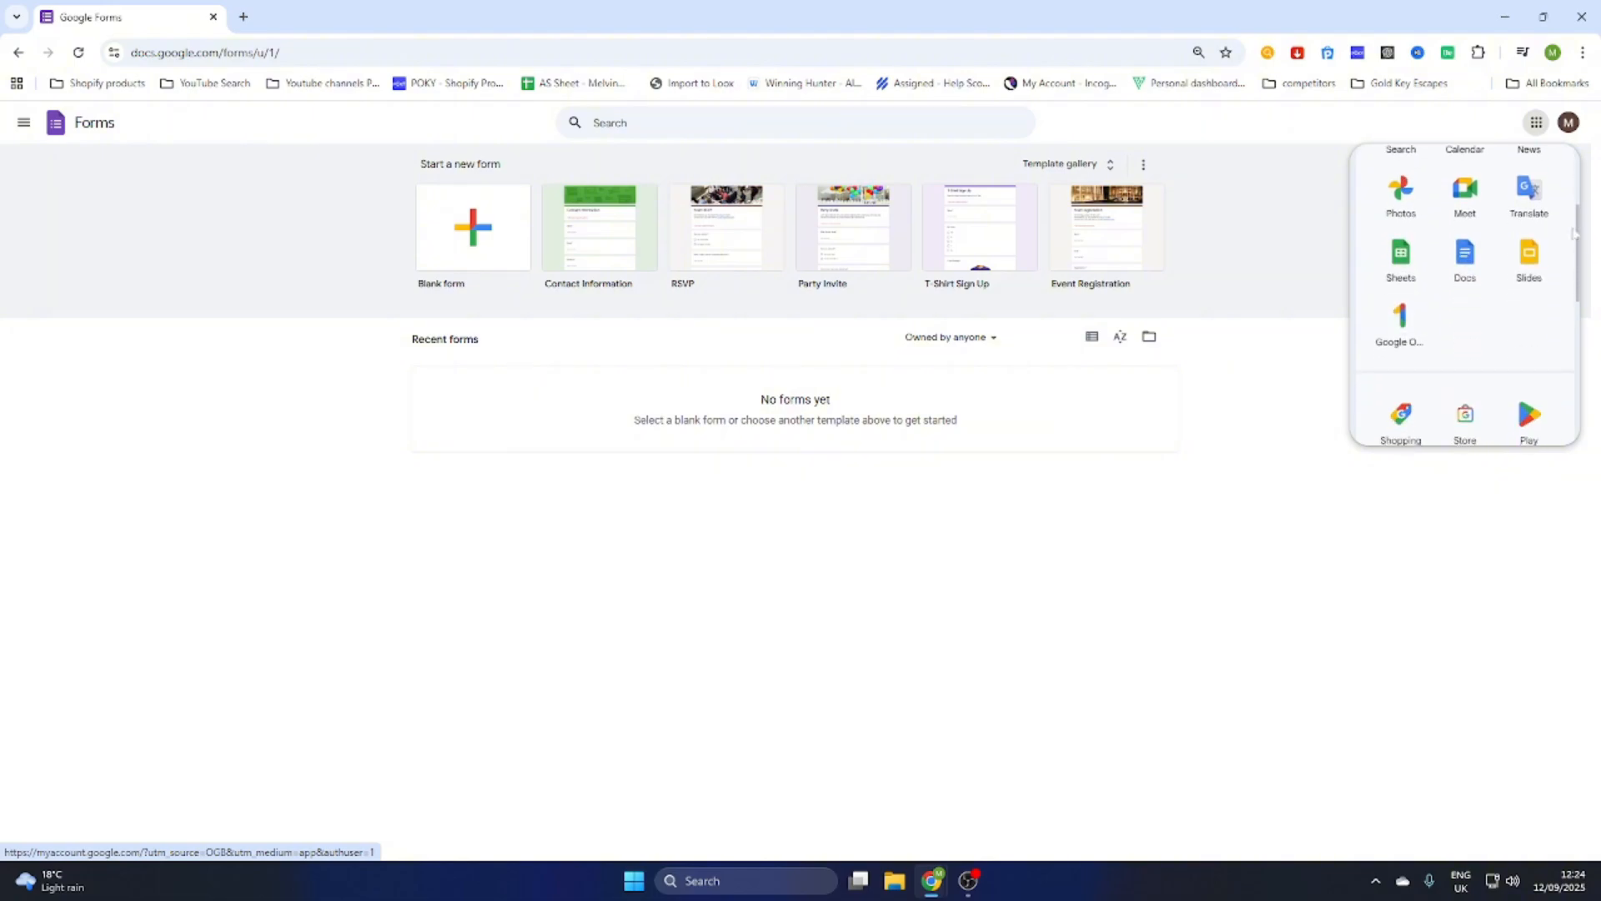
pyautogui.scroll(1, 1574, 231)
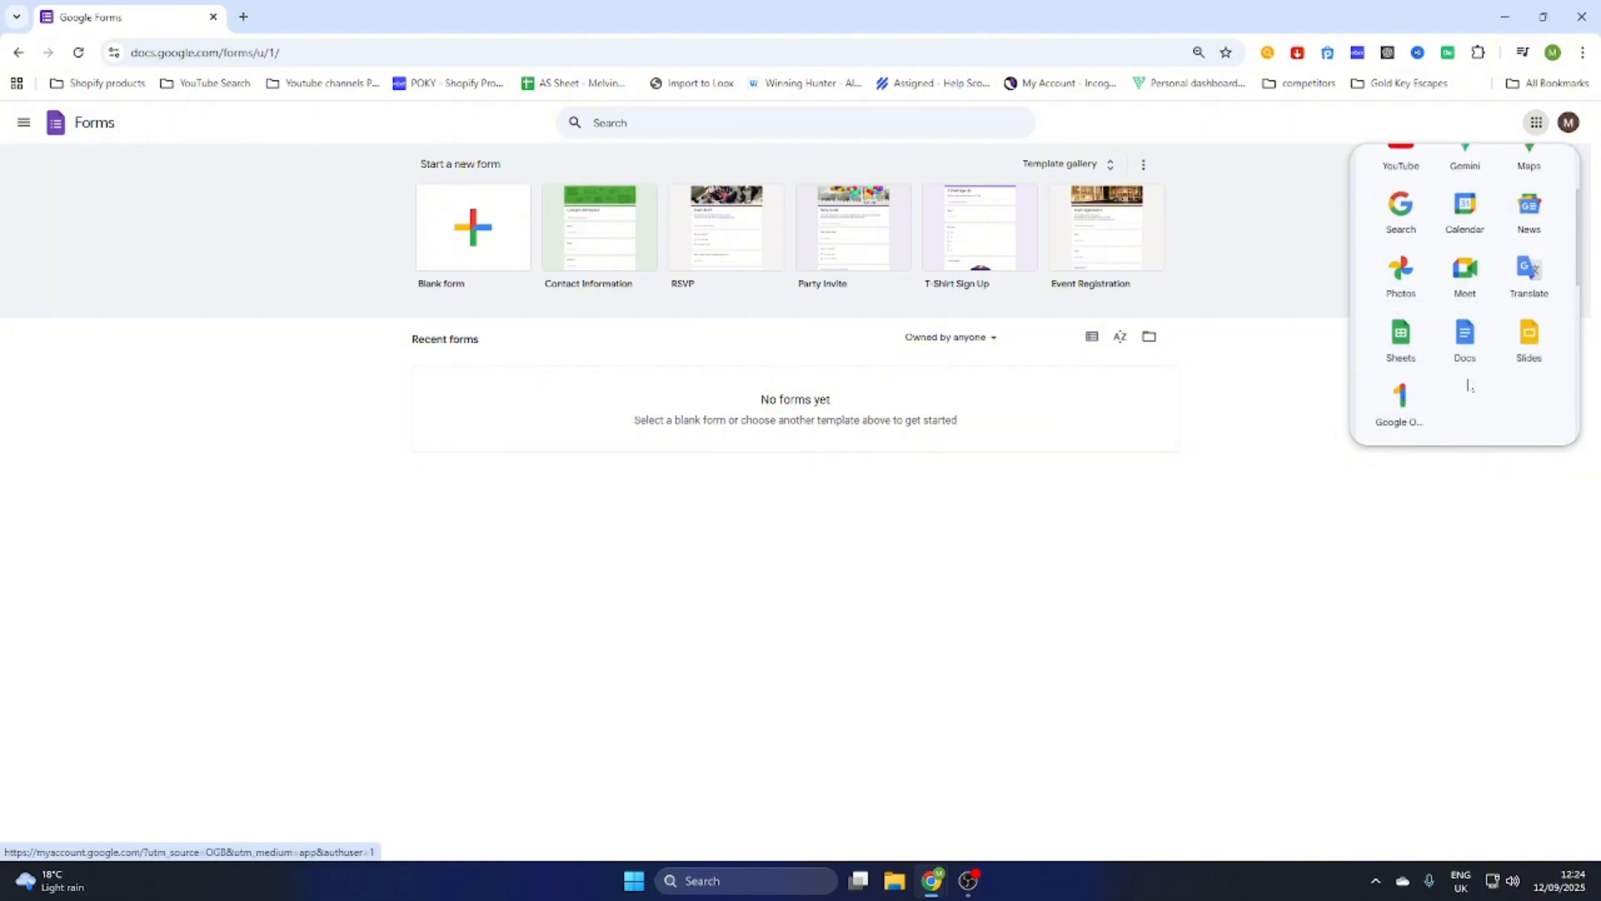
pyautogui.click(1265, 415)
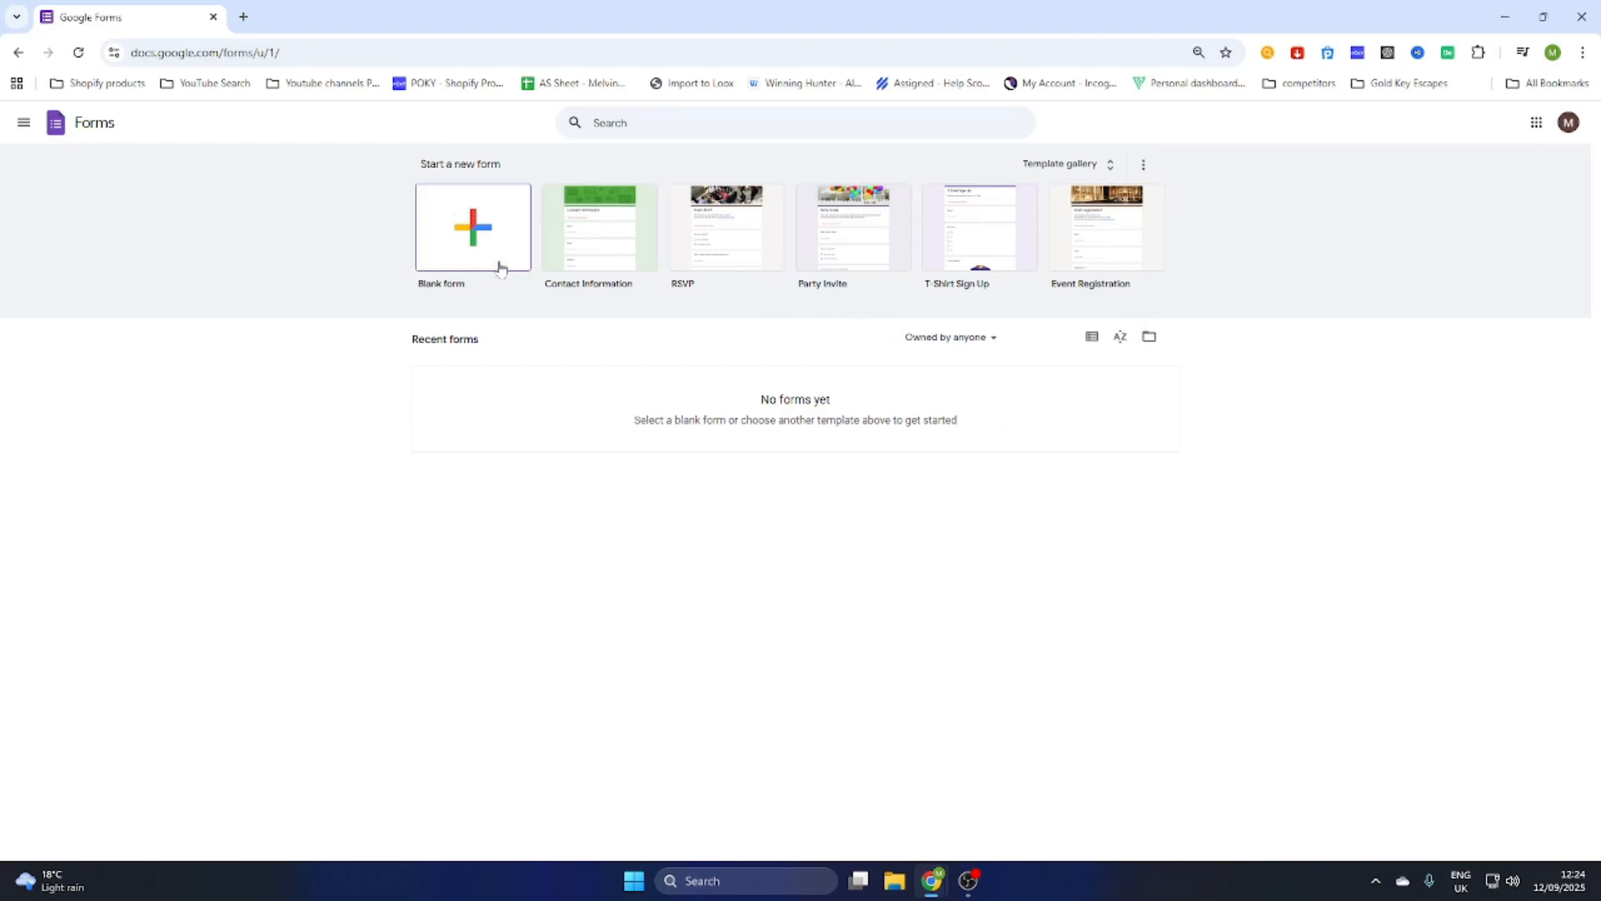
# Step: Create a blank form and make it a quiz with a default question point value of 1
pyautogui.click(467, 230)
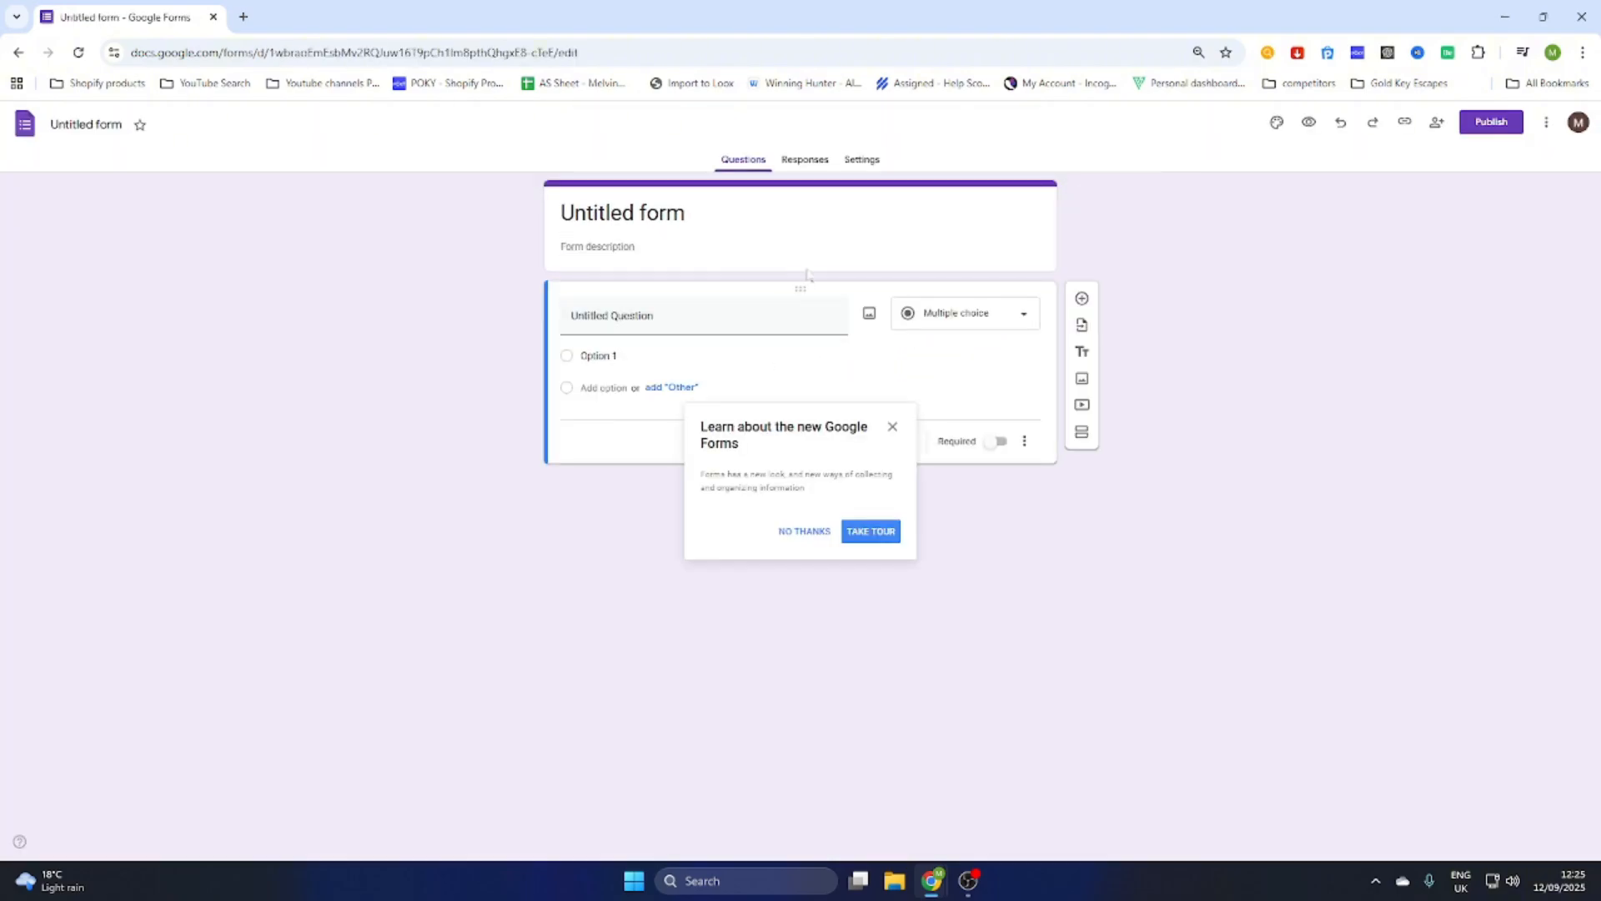
pyautogui.click(862, 159)
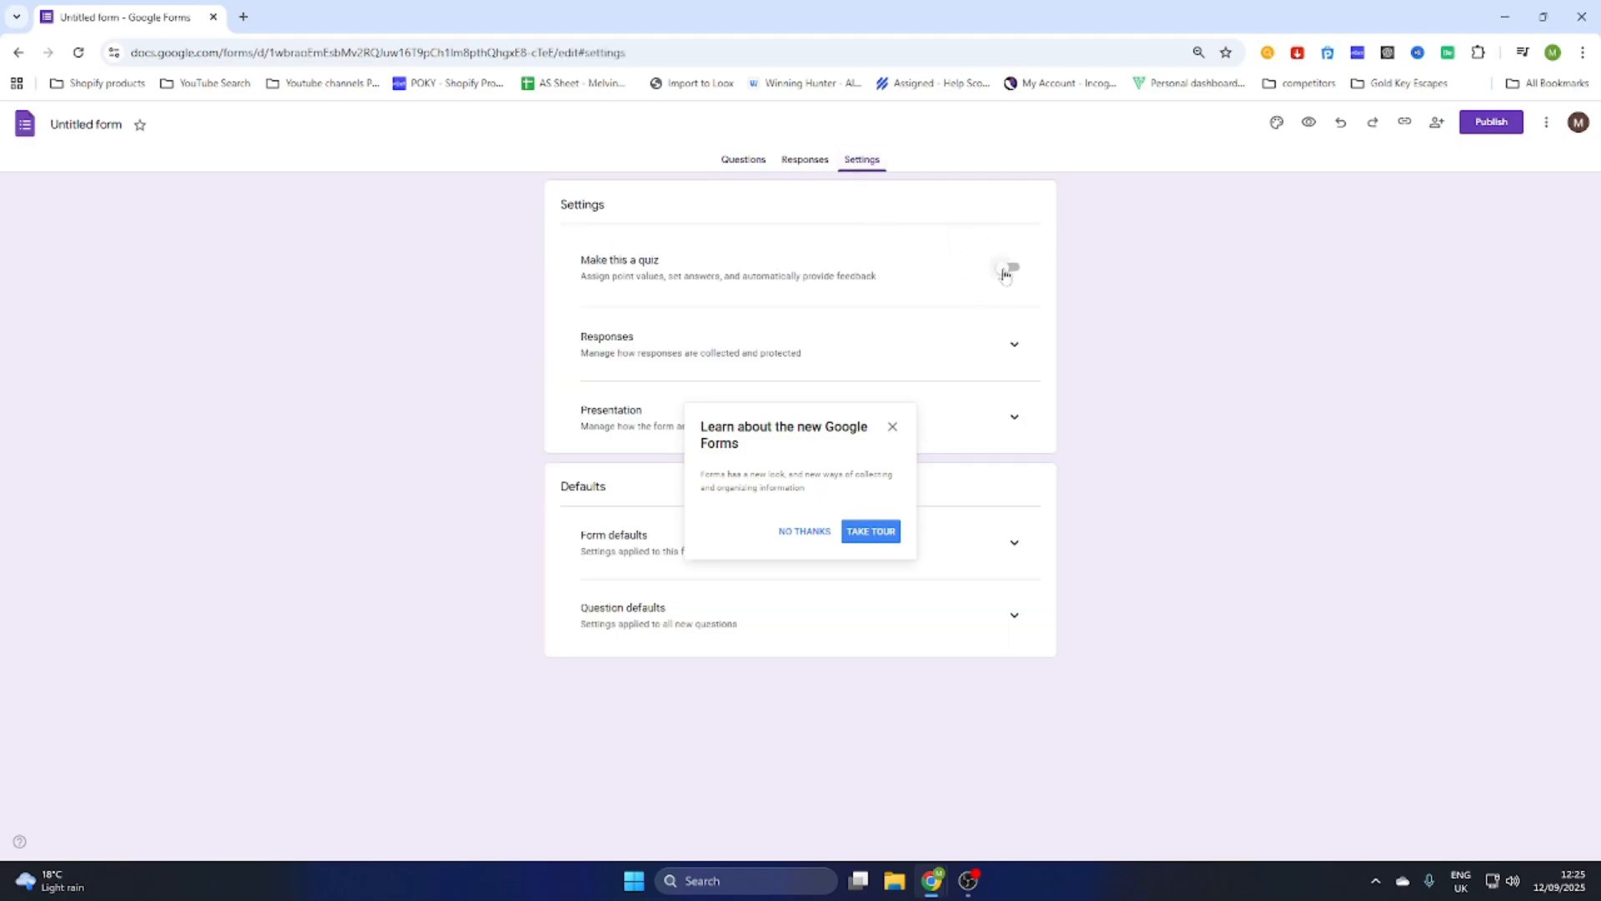
pyautogui.click(1007, 269)
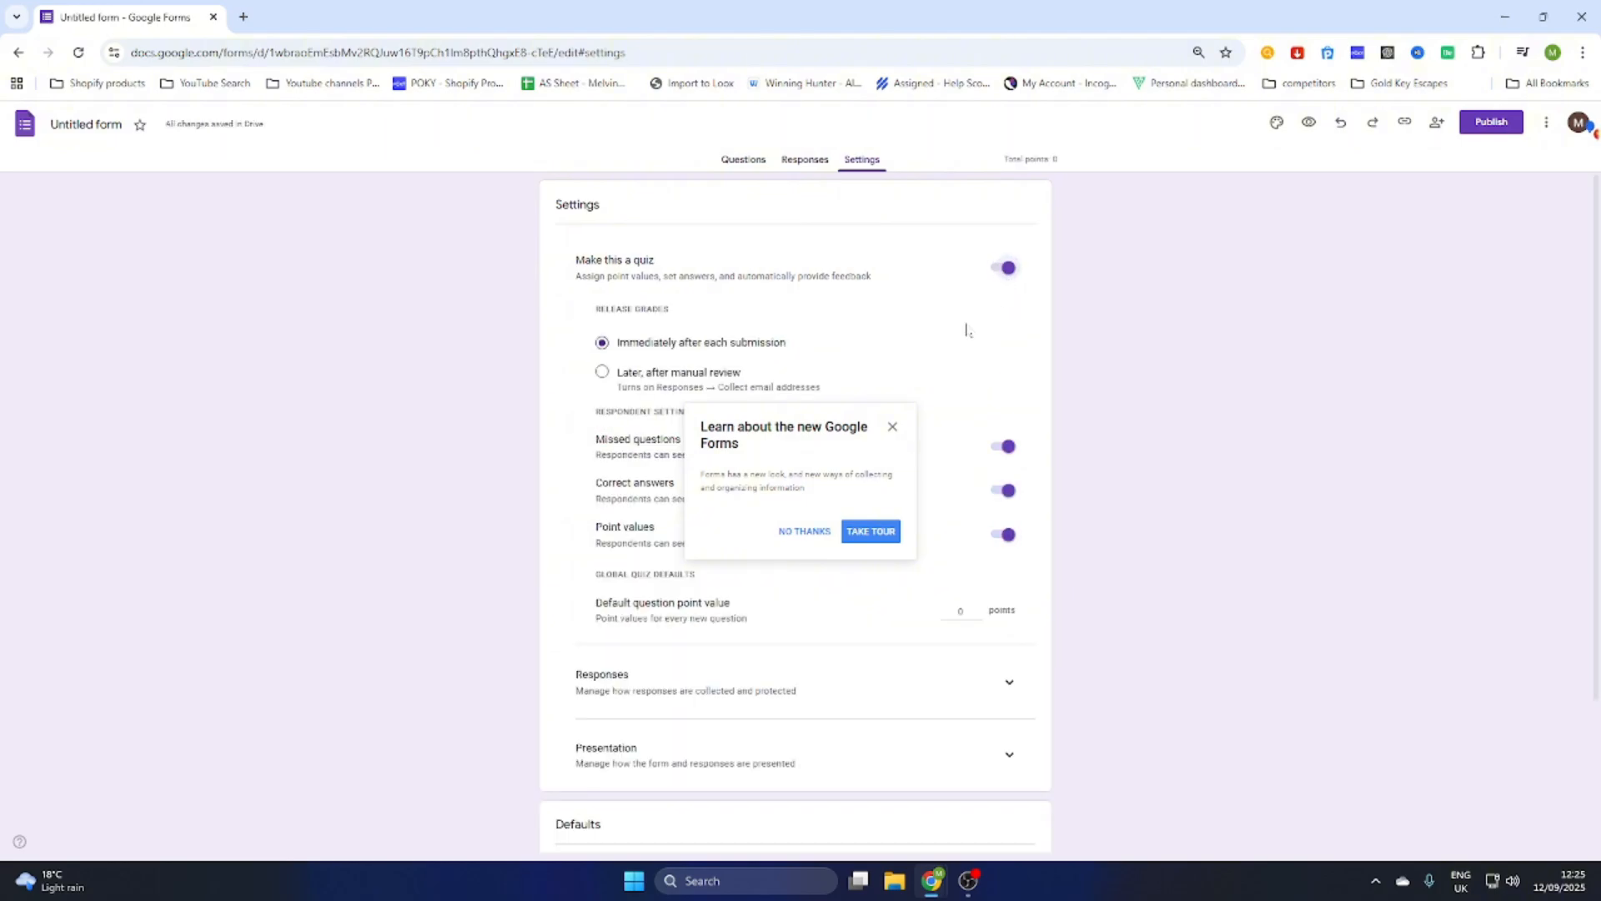
pyautogui.click(804, 532)
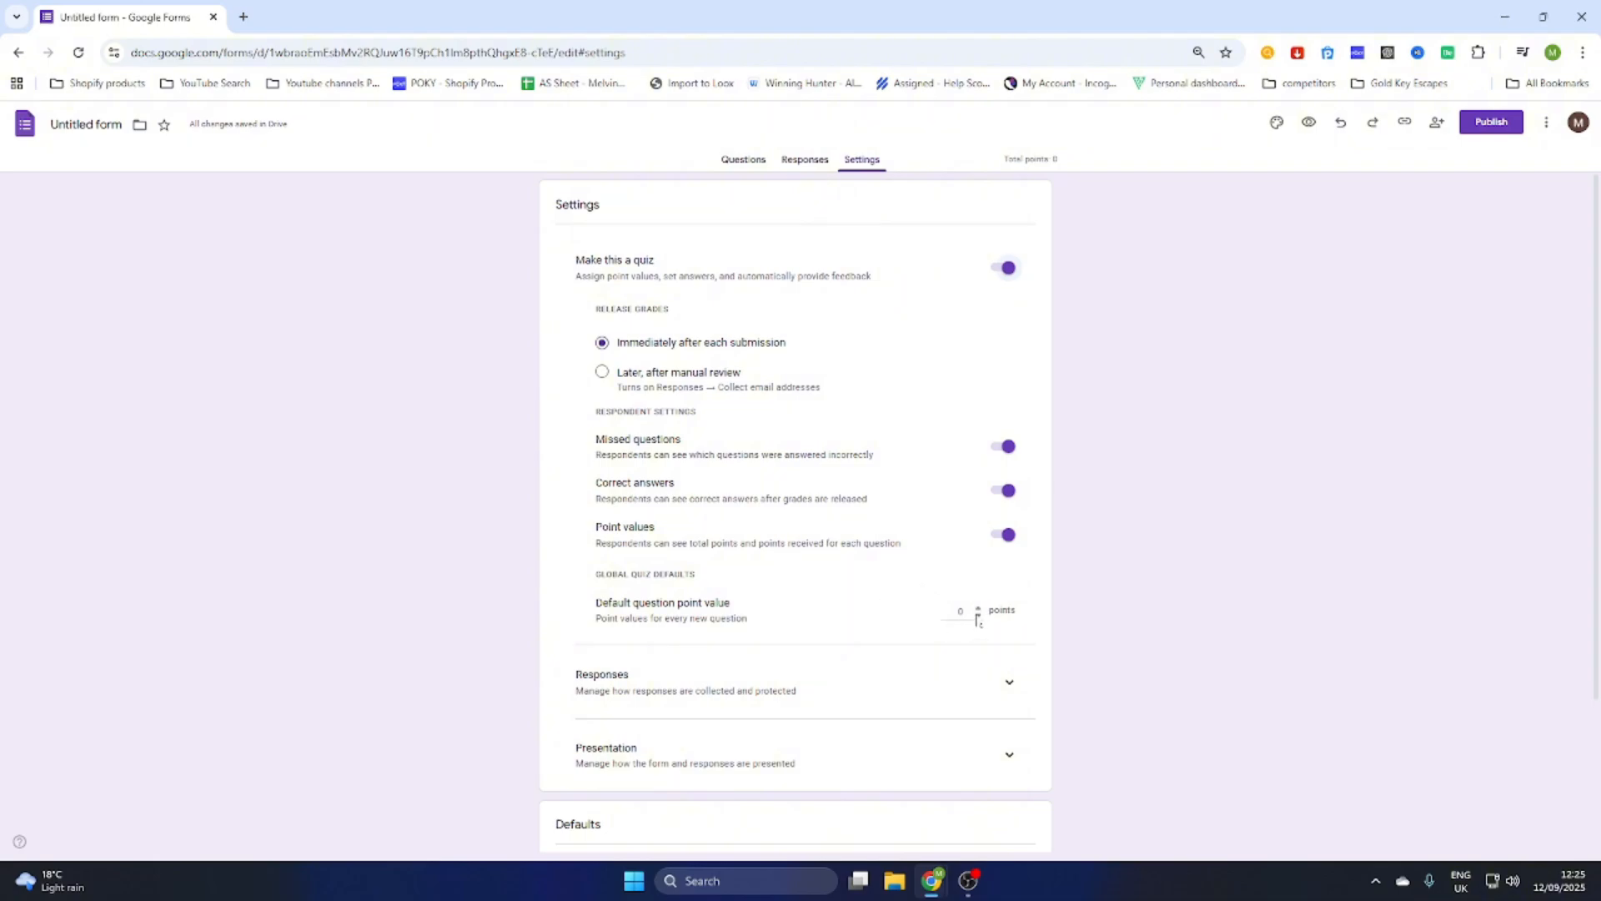
pyautogui.click(978, 609)
# Step: Set the quiz's response settings to collect verified email addresses
pyautogui.click(1009, 682)
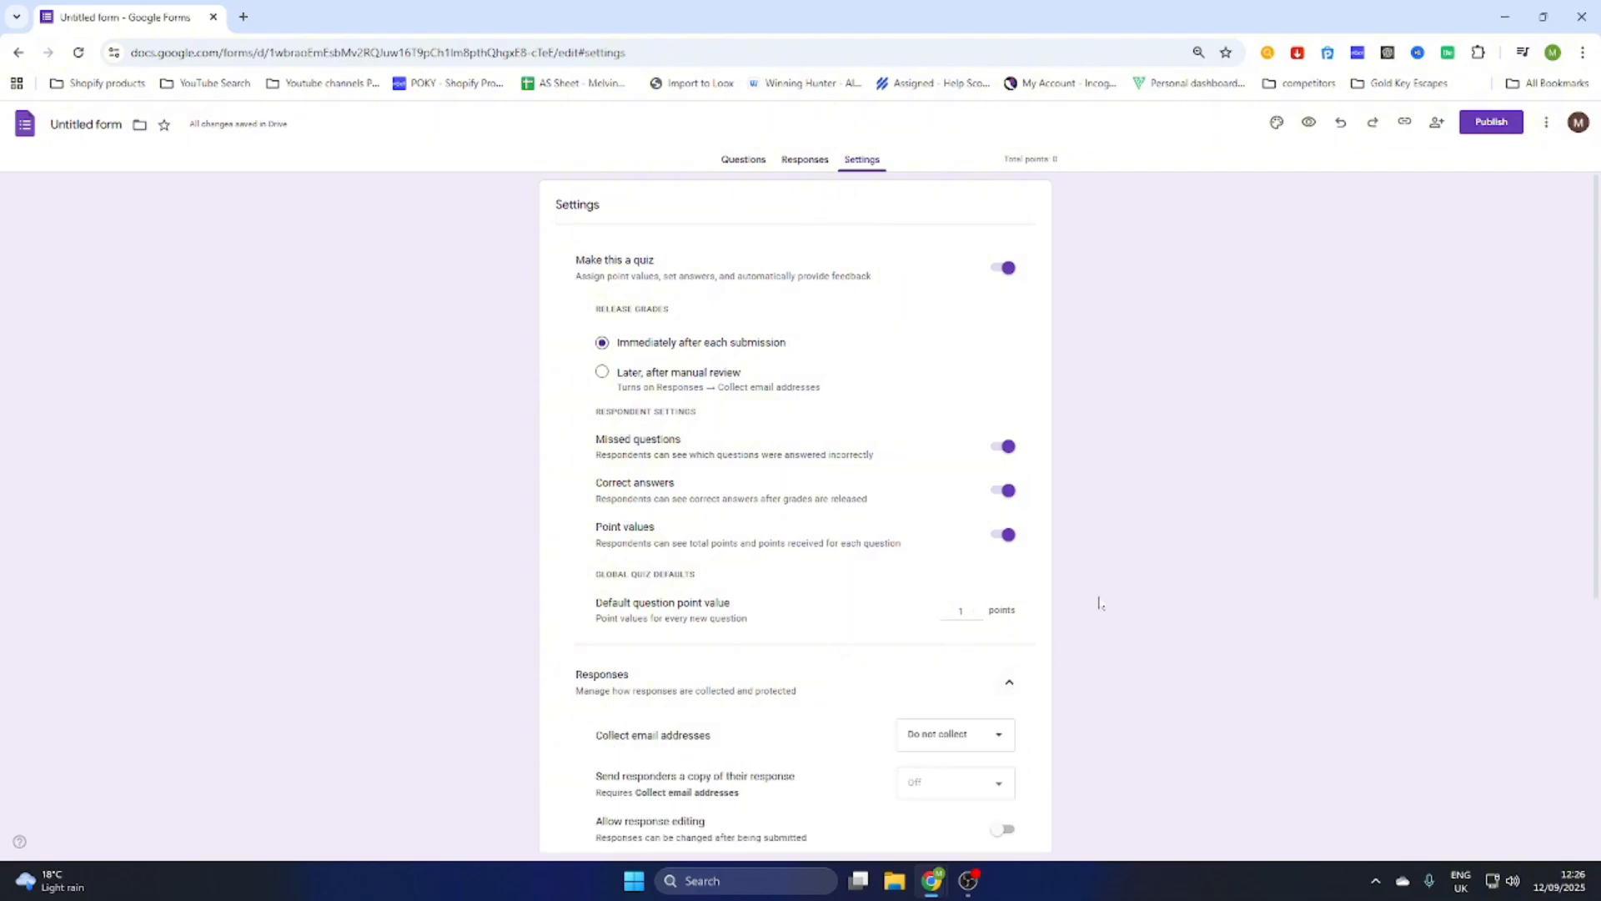
pyautogui.scroll(-2, 1099, 604)
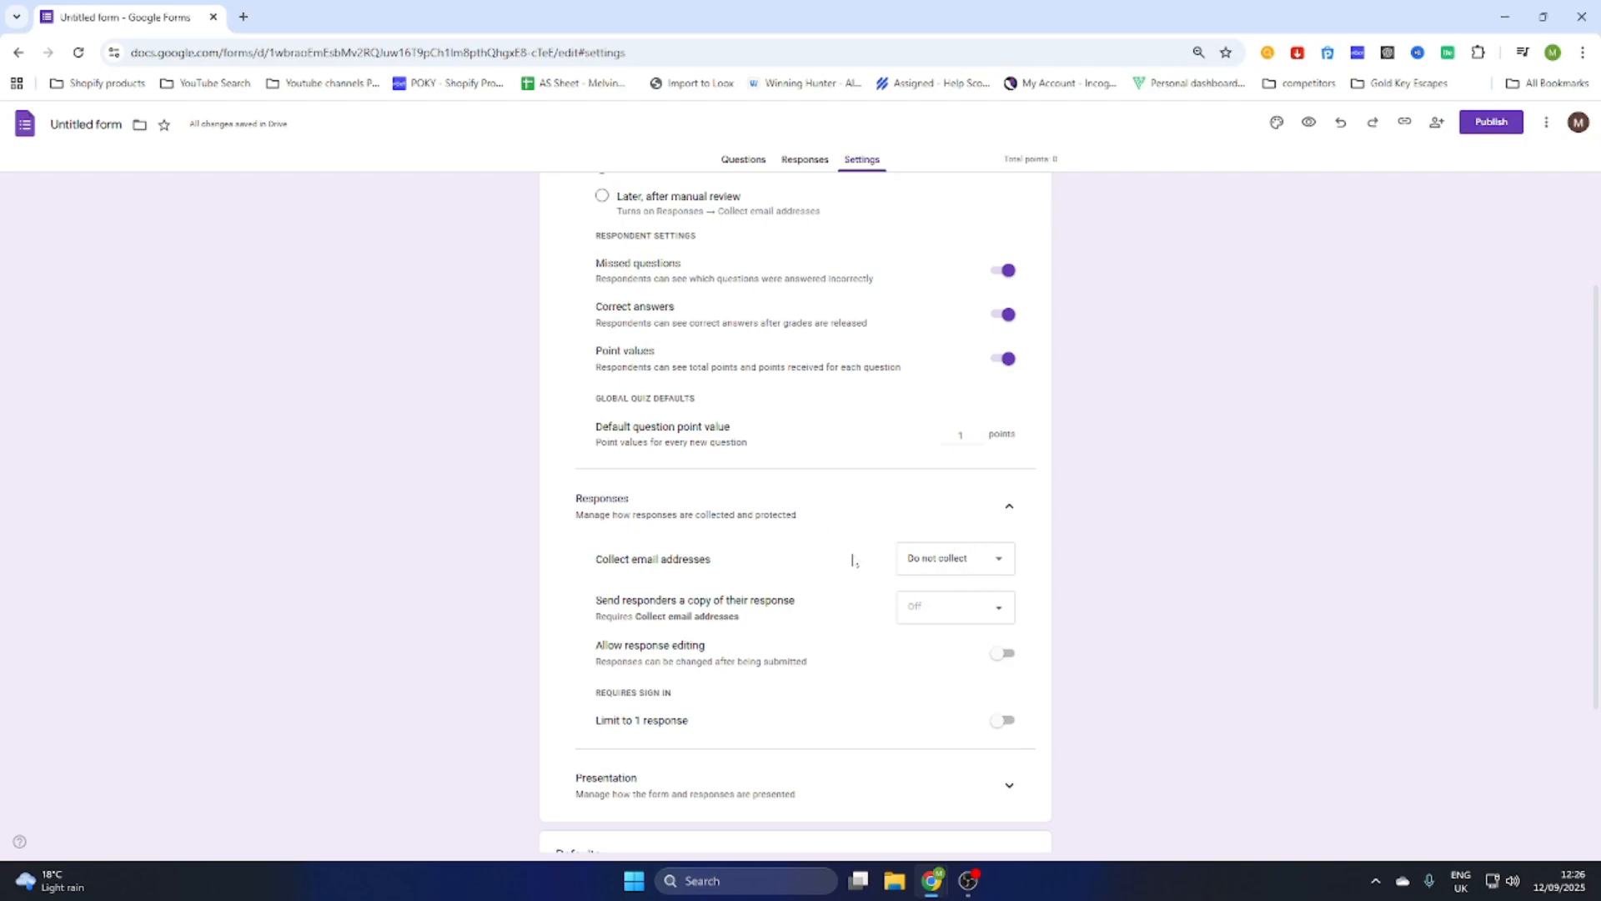
pyautogui.click(959, 558)
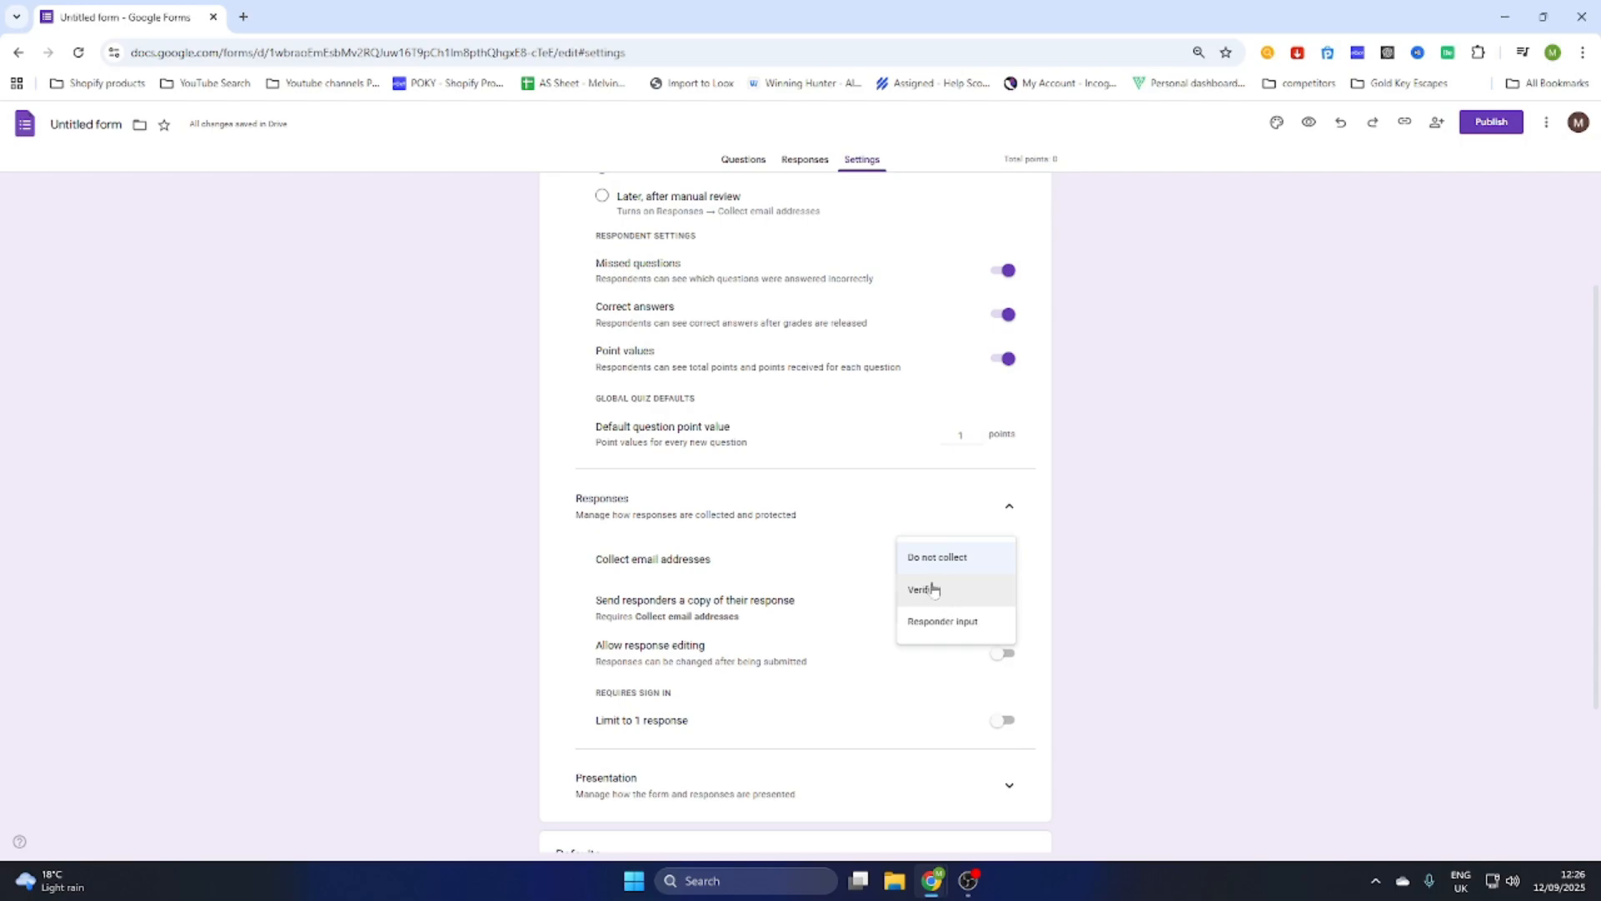
pyautogui.click(948, 594)
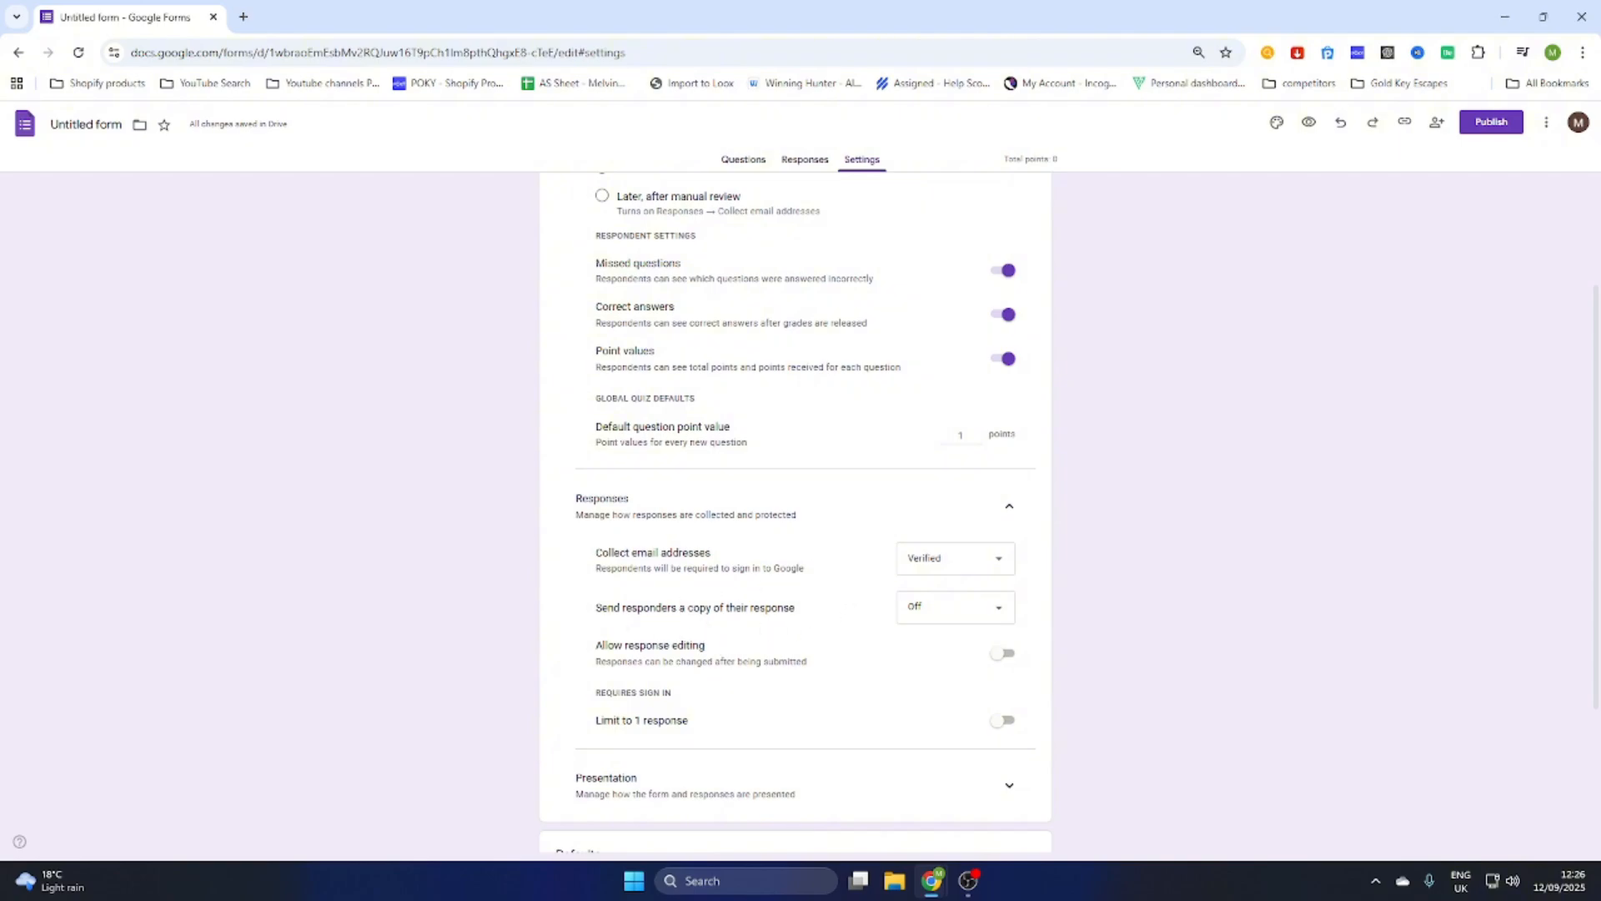
# Step: Set responders to always receive a copy of their response and limit the quiz to 1 response
pyautogui.click(946, 608)
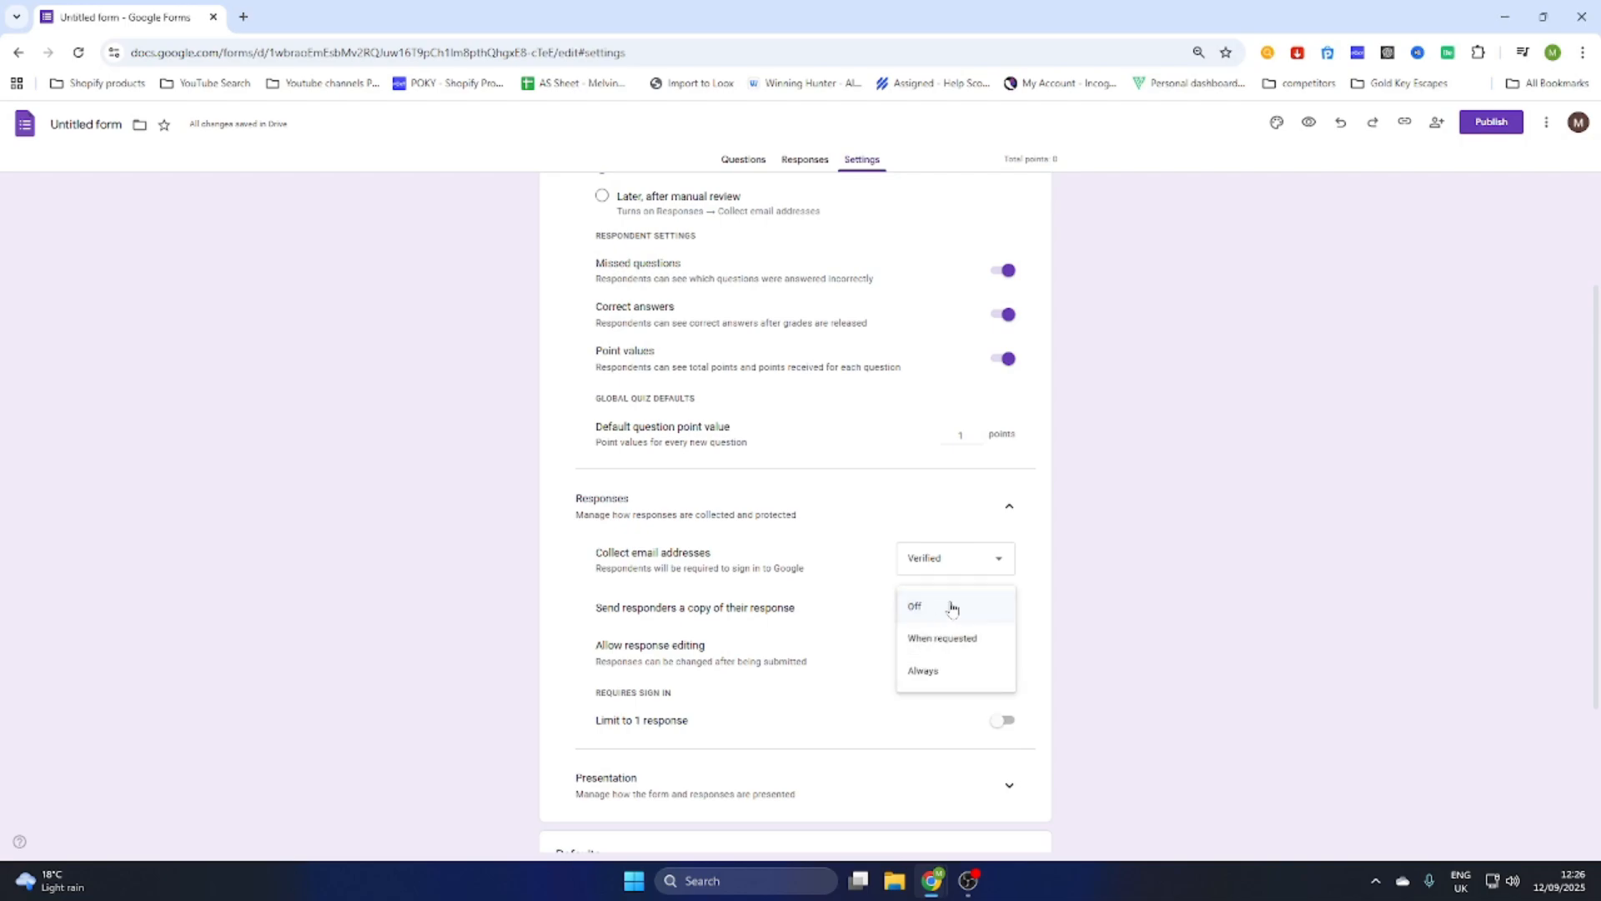
pyautogui.click(923, 672)
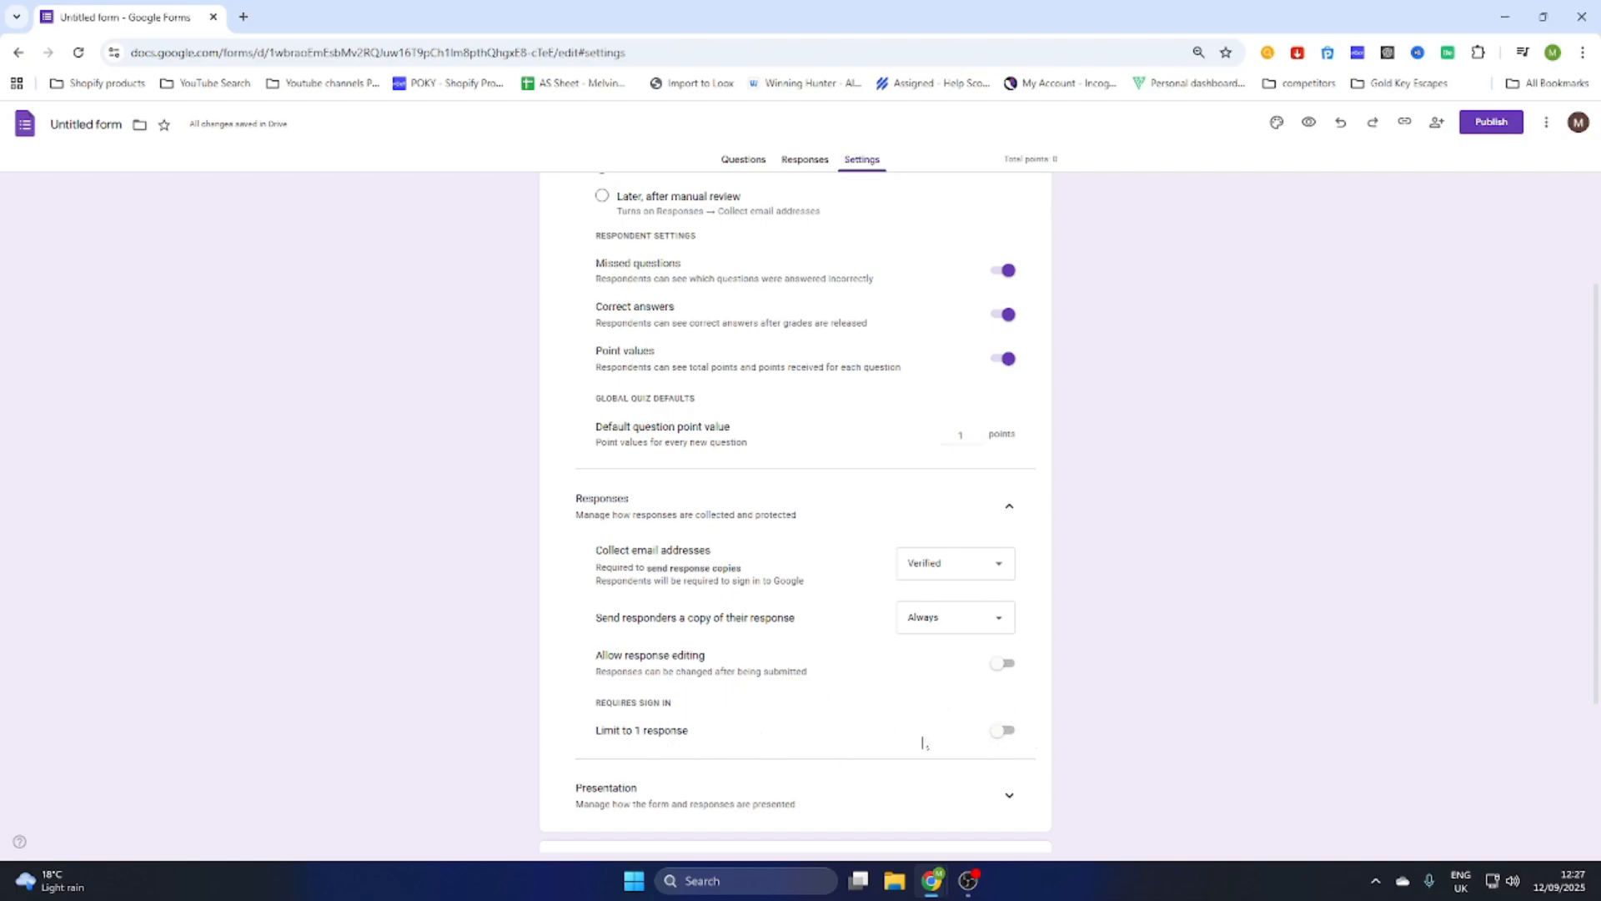
pyautogui.click(1004, 731)
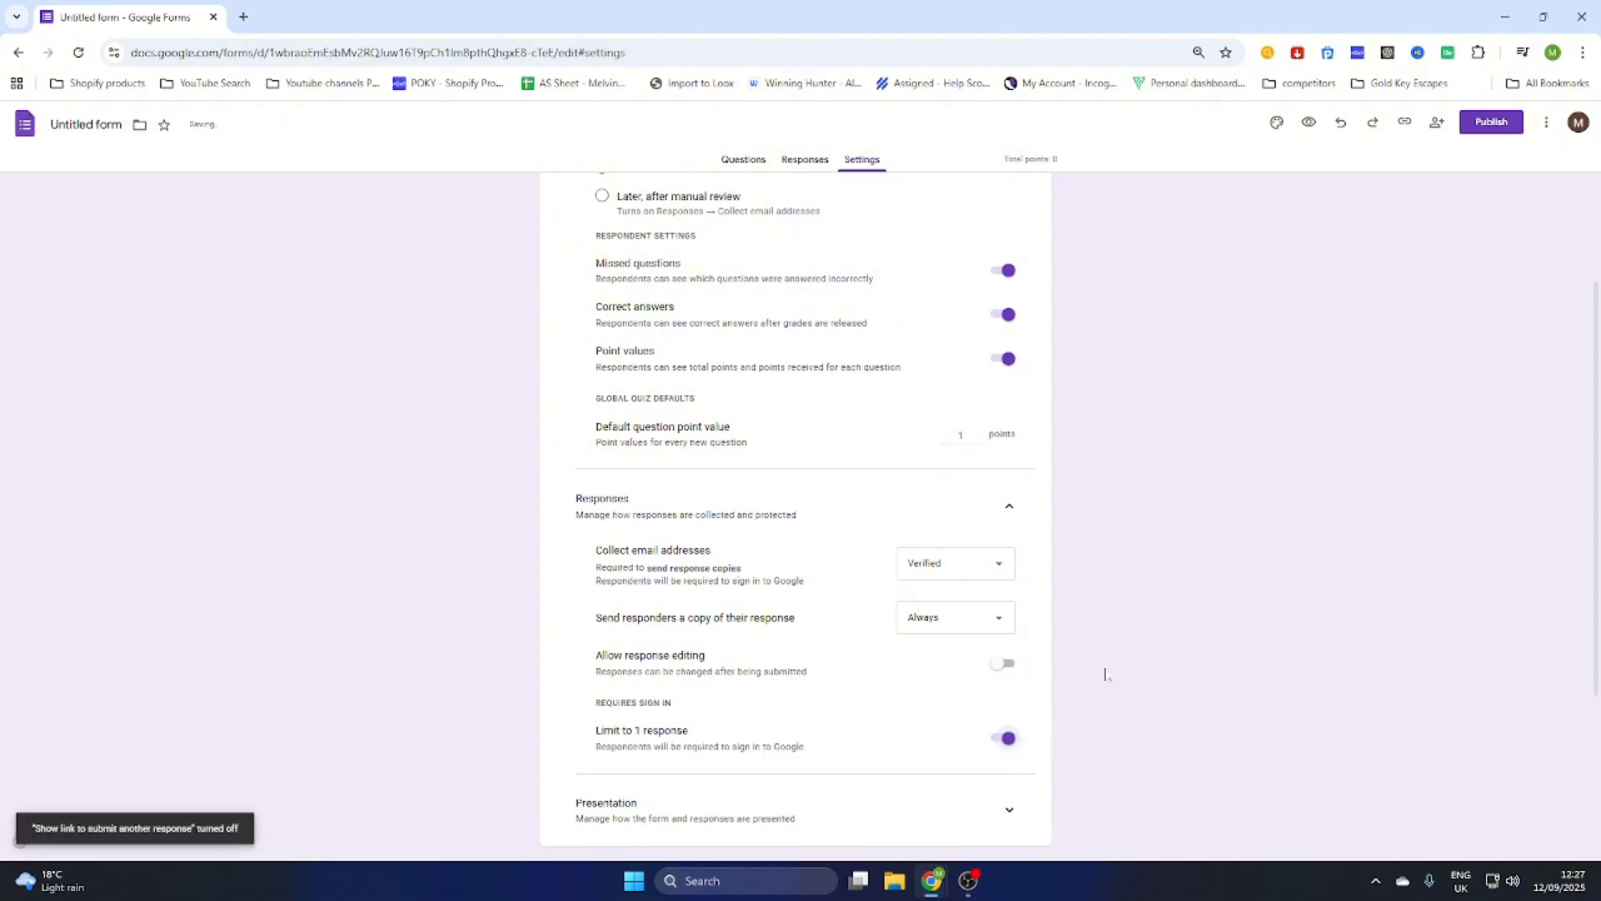
# Step: Return to the form's questions and replace the form title with "YouTube Quiz"
pyautogui.scroll(-3, 1101, 679)
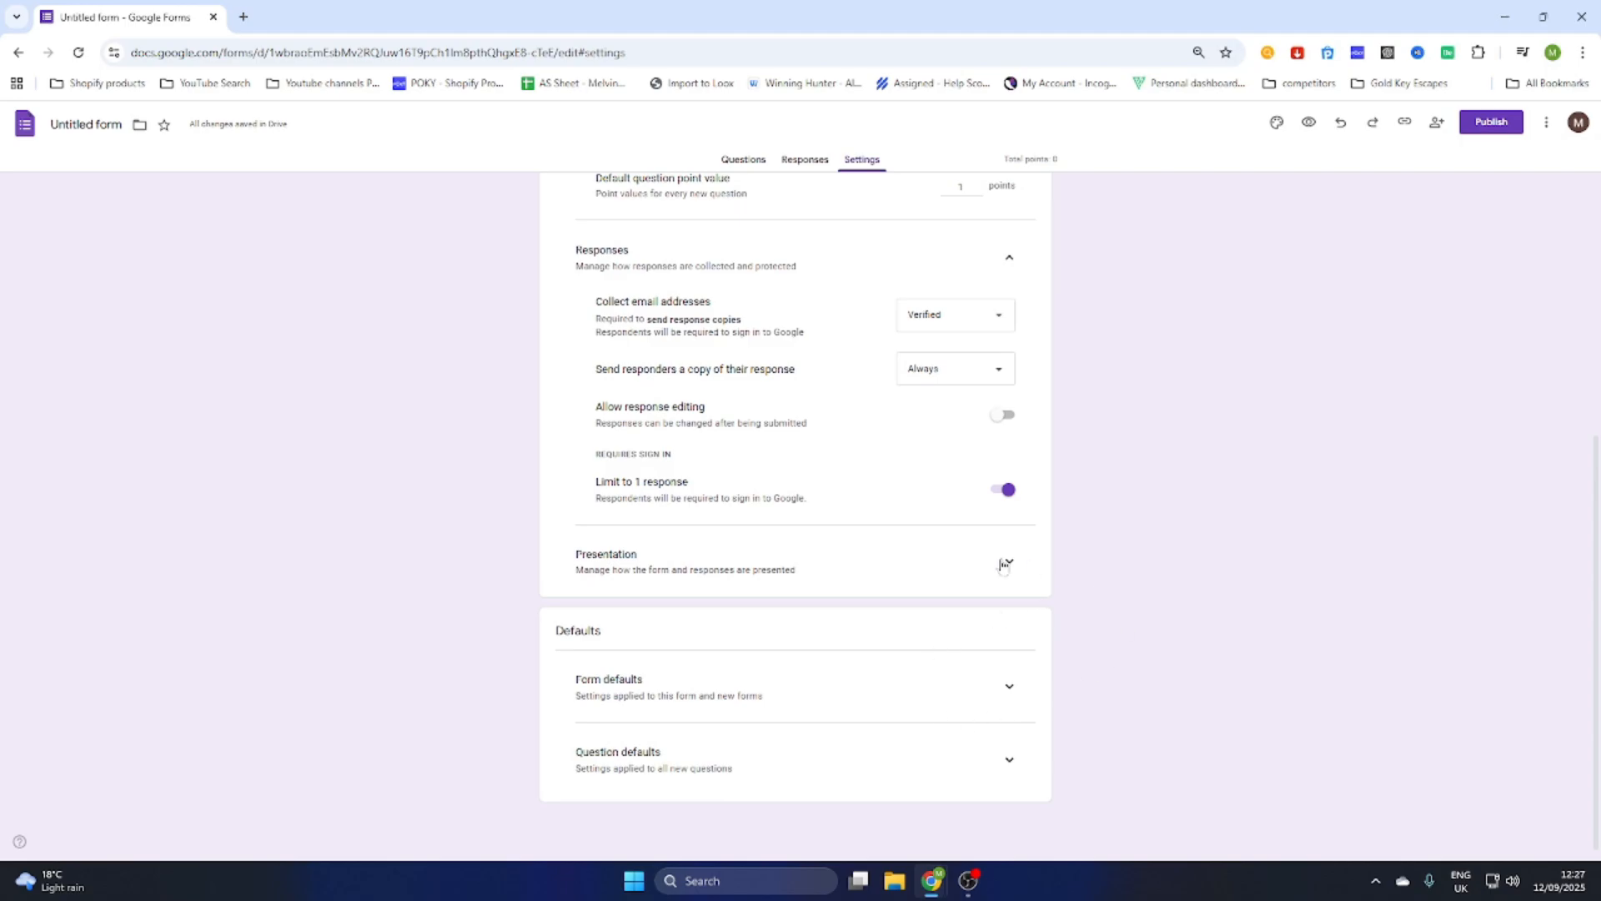
pyautogui.scroll(5, 1165, 401)
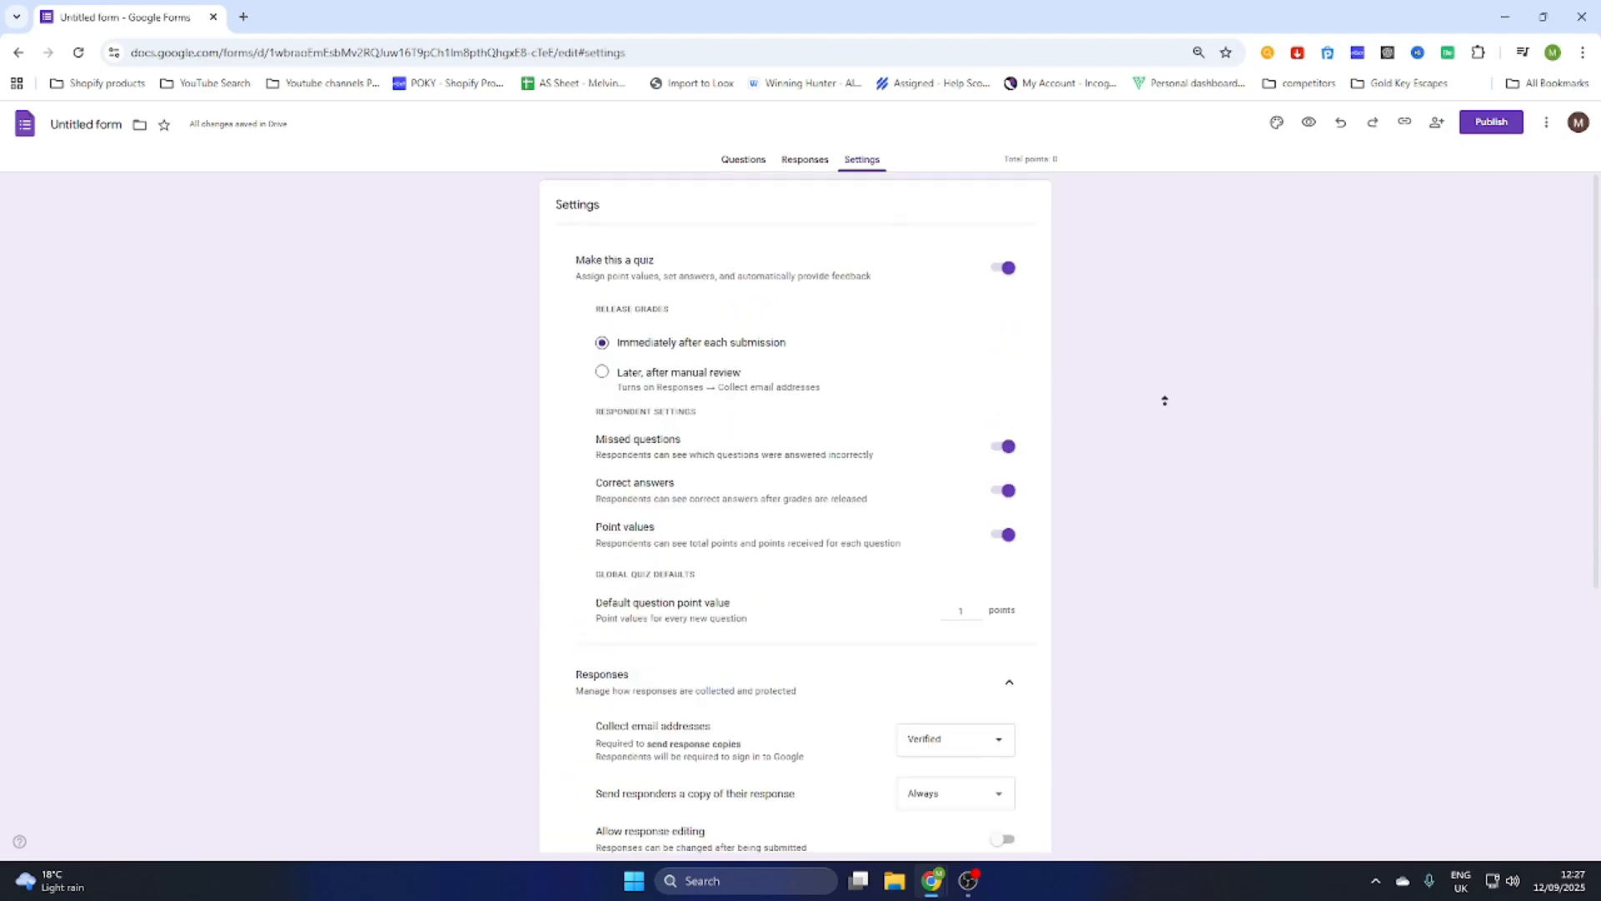
pyautogui.click(741, 159)
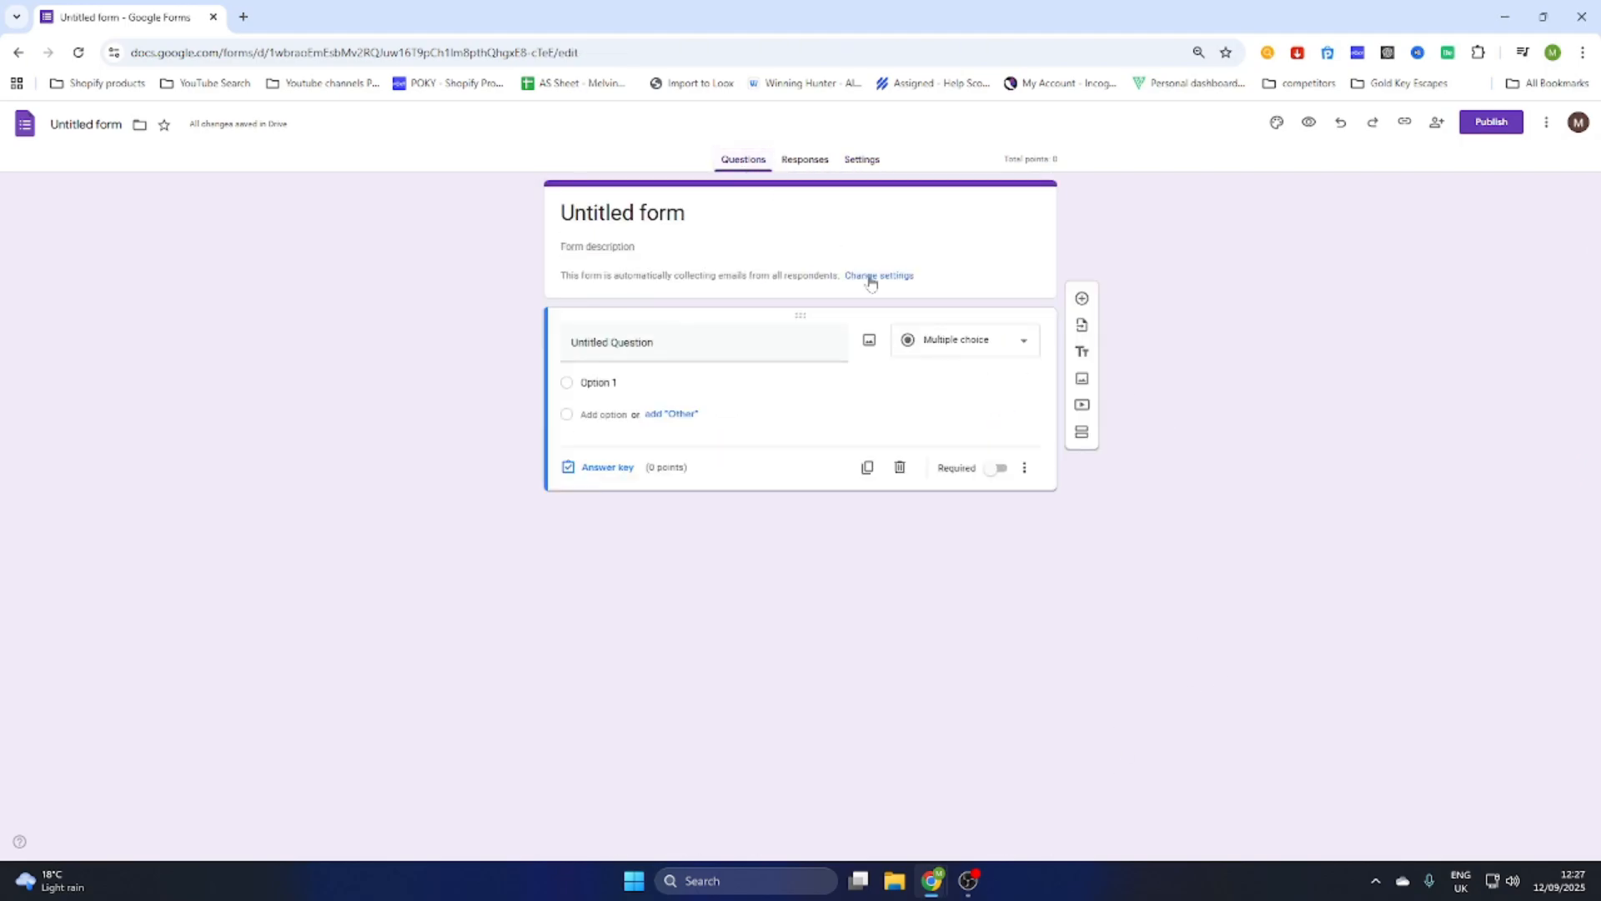
pyautogui.moveTo(692, 214); pyautogui.dragTo(483, 228)
pyautogui.write('Qui')
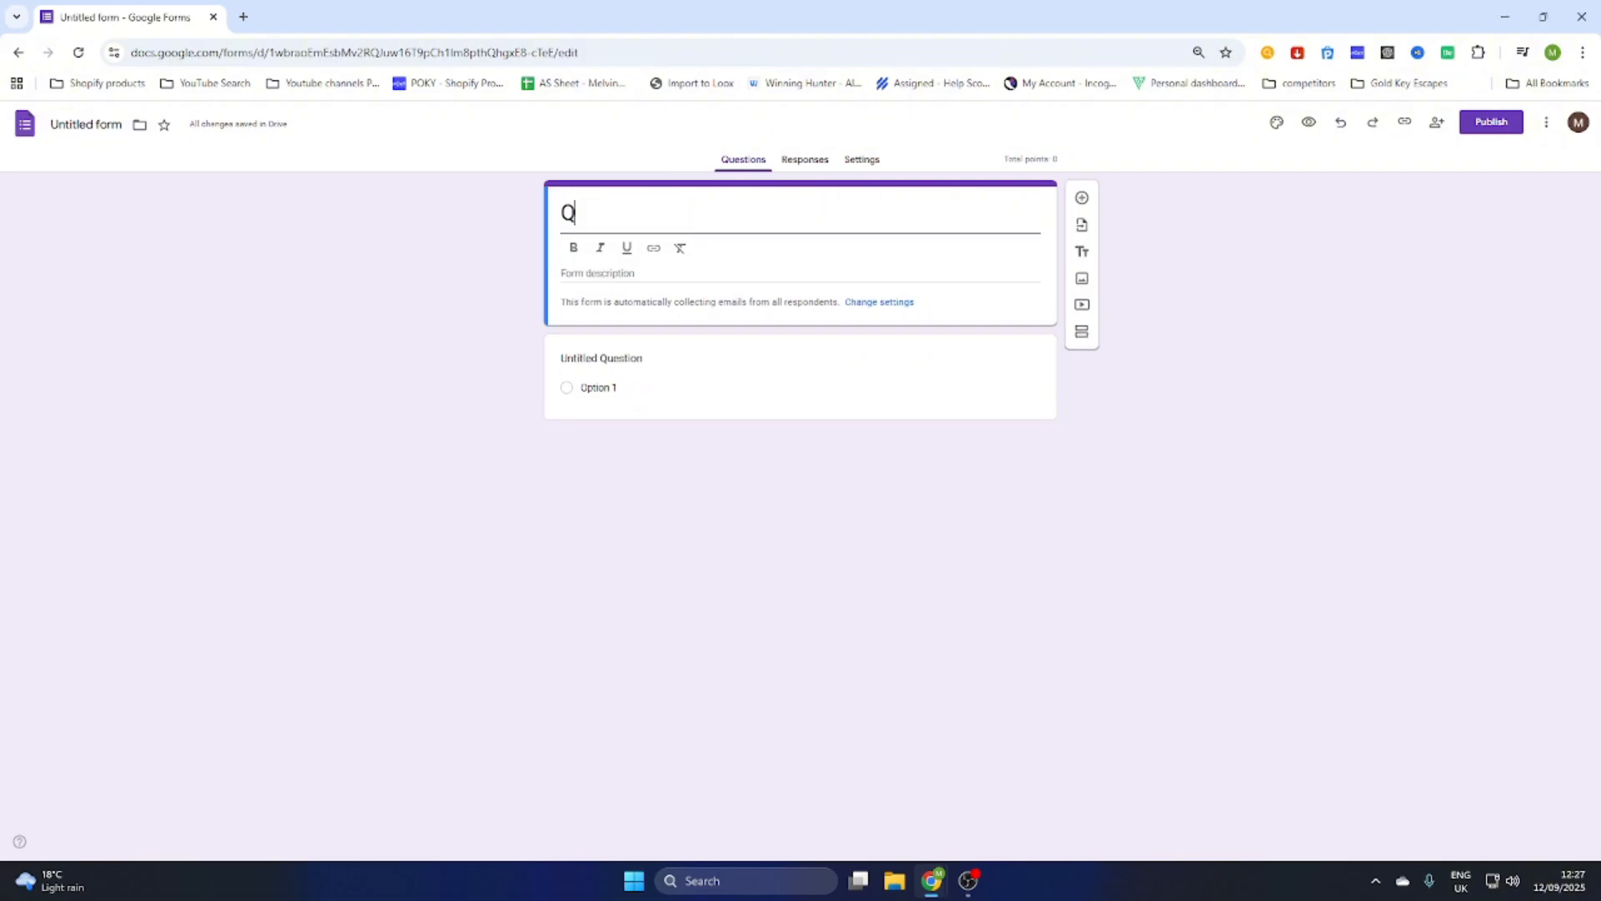
pyautogui.press('BackSpace')
pyautogui.press('BackSpace')
pyautogui.press('BackSpace')
pyautogui.write('YouTube Quiz')
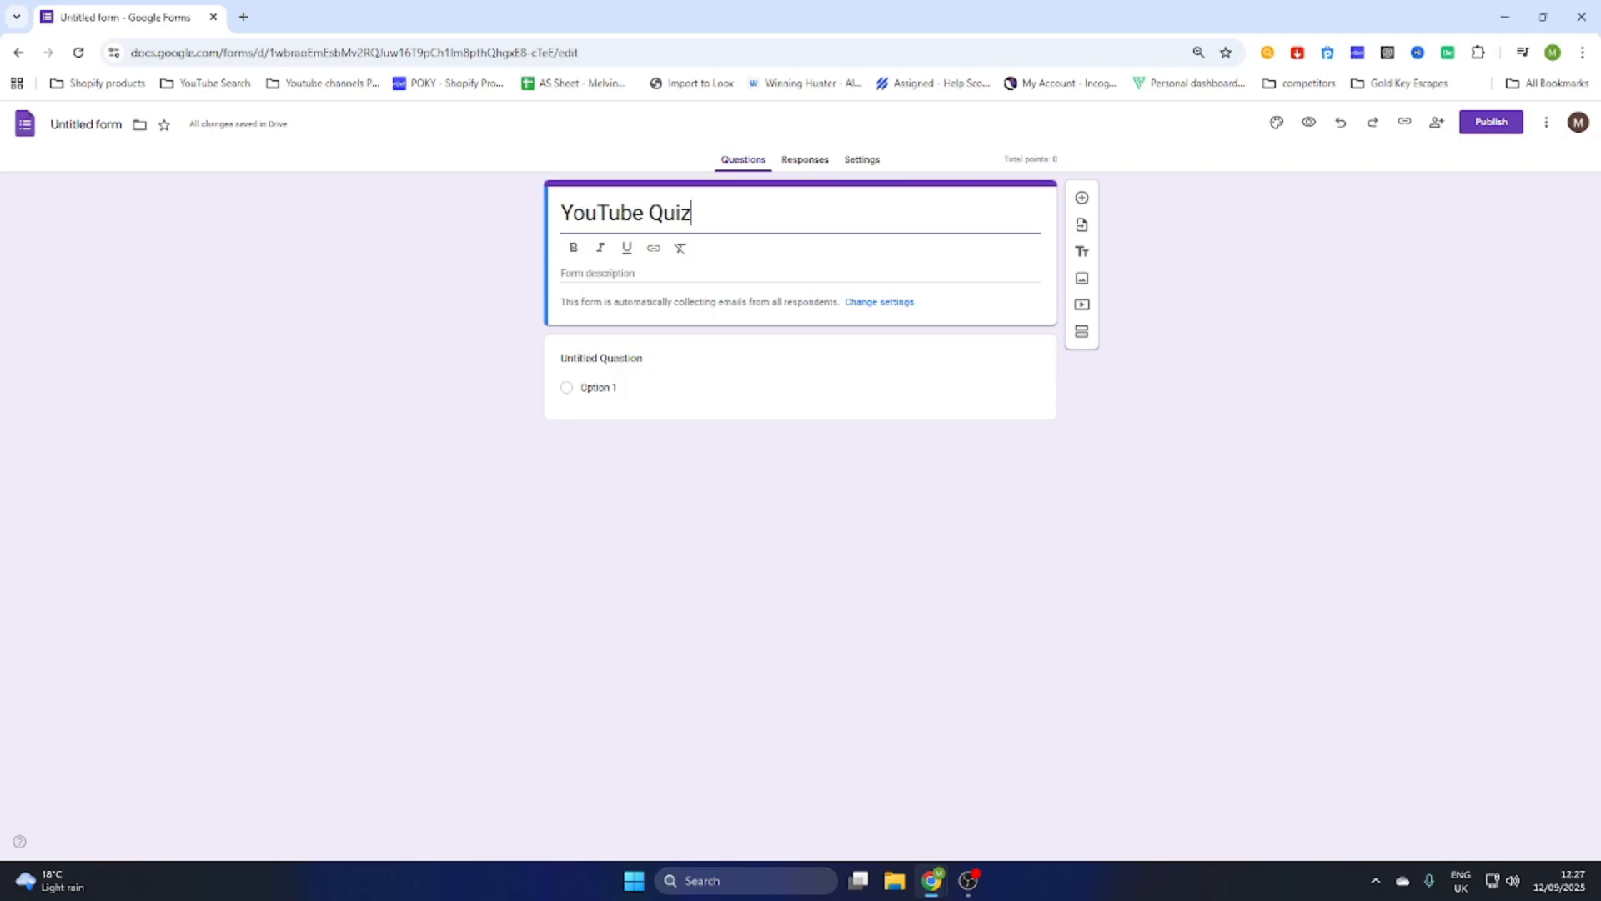
# Step: Enter the form description "In this you will be answering questions about YouTube. Good Luck!"
pyautogui.click(642, 273)
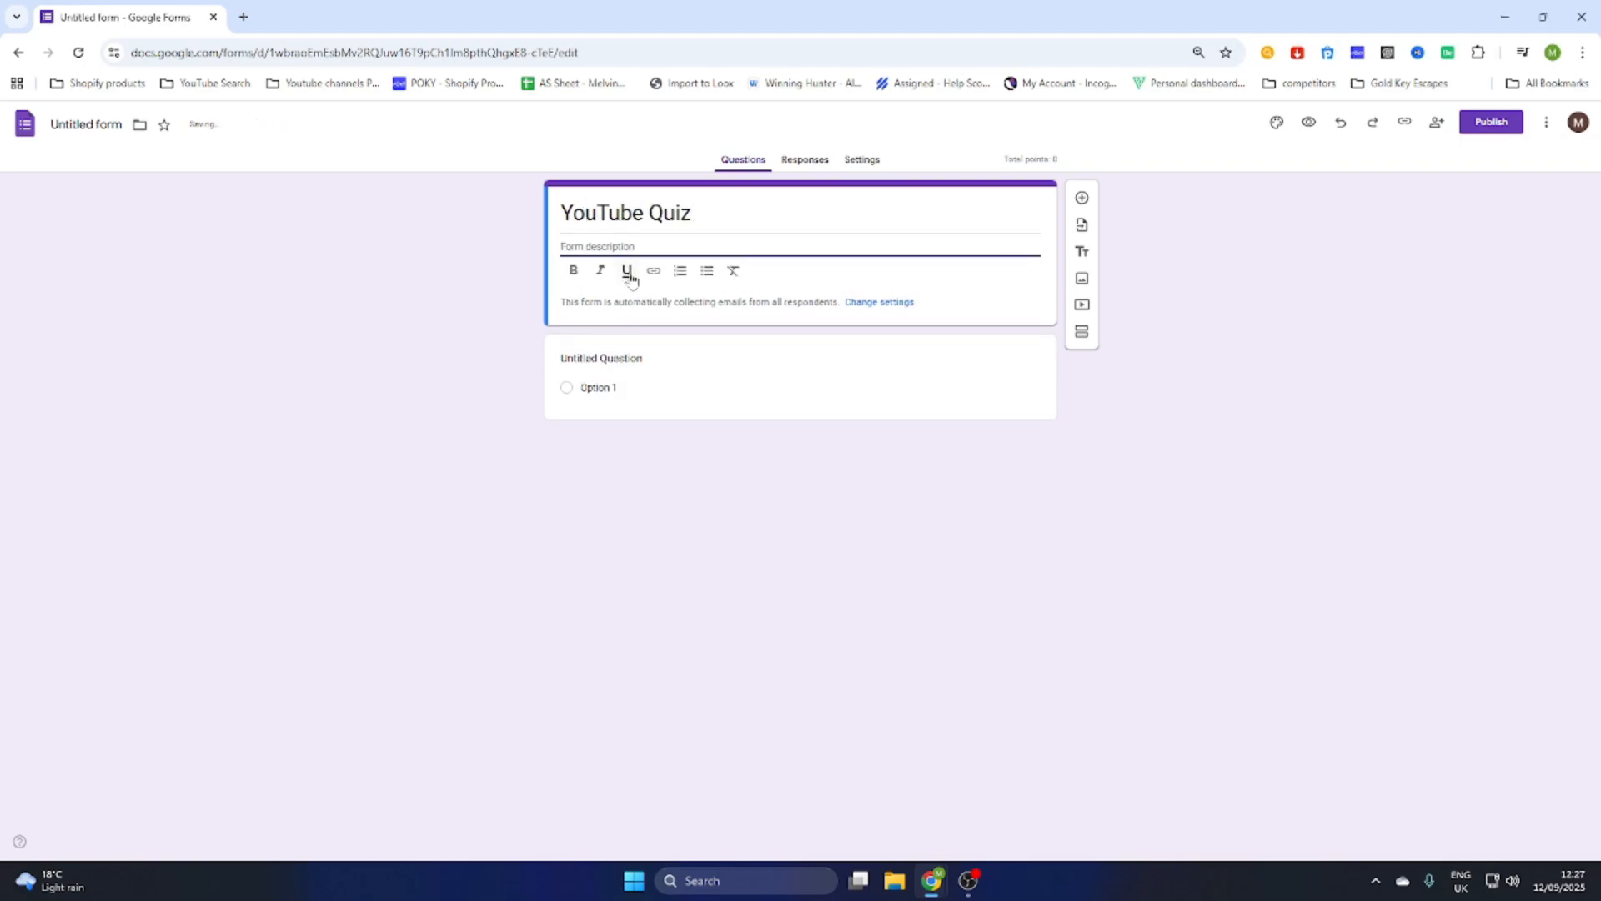
pyautogui.write('In')
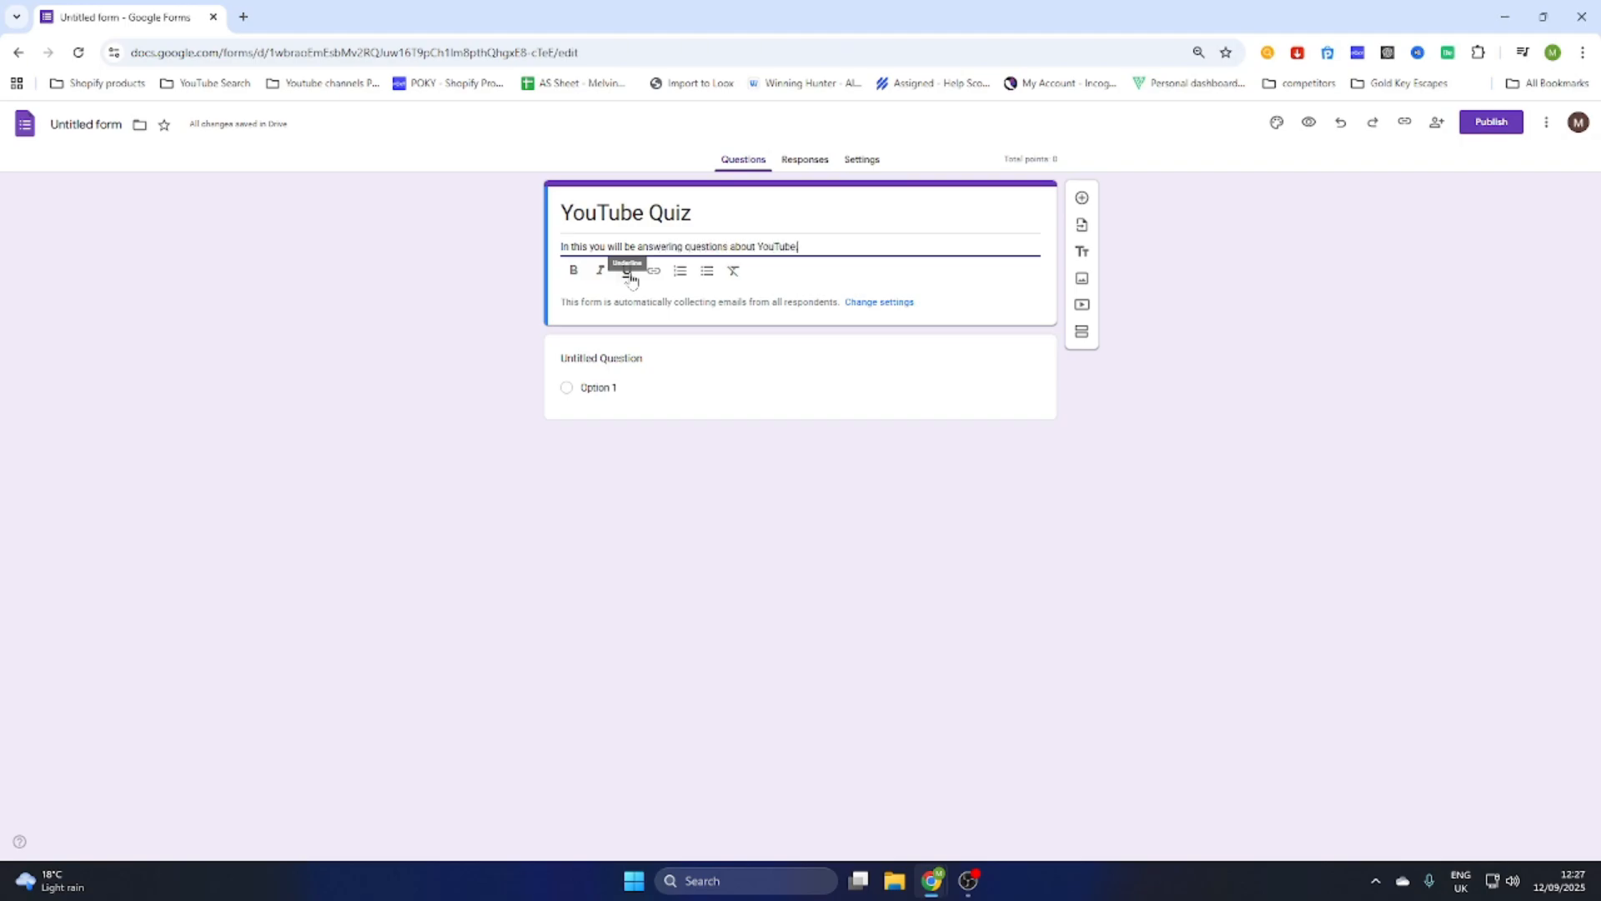
pyautogui.write('. q')
pyautogui.write('ood Luck!')
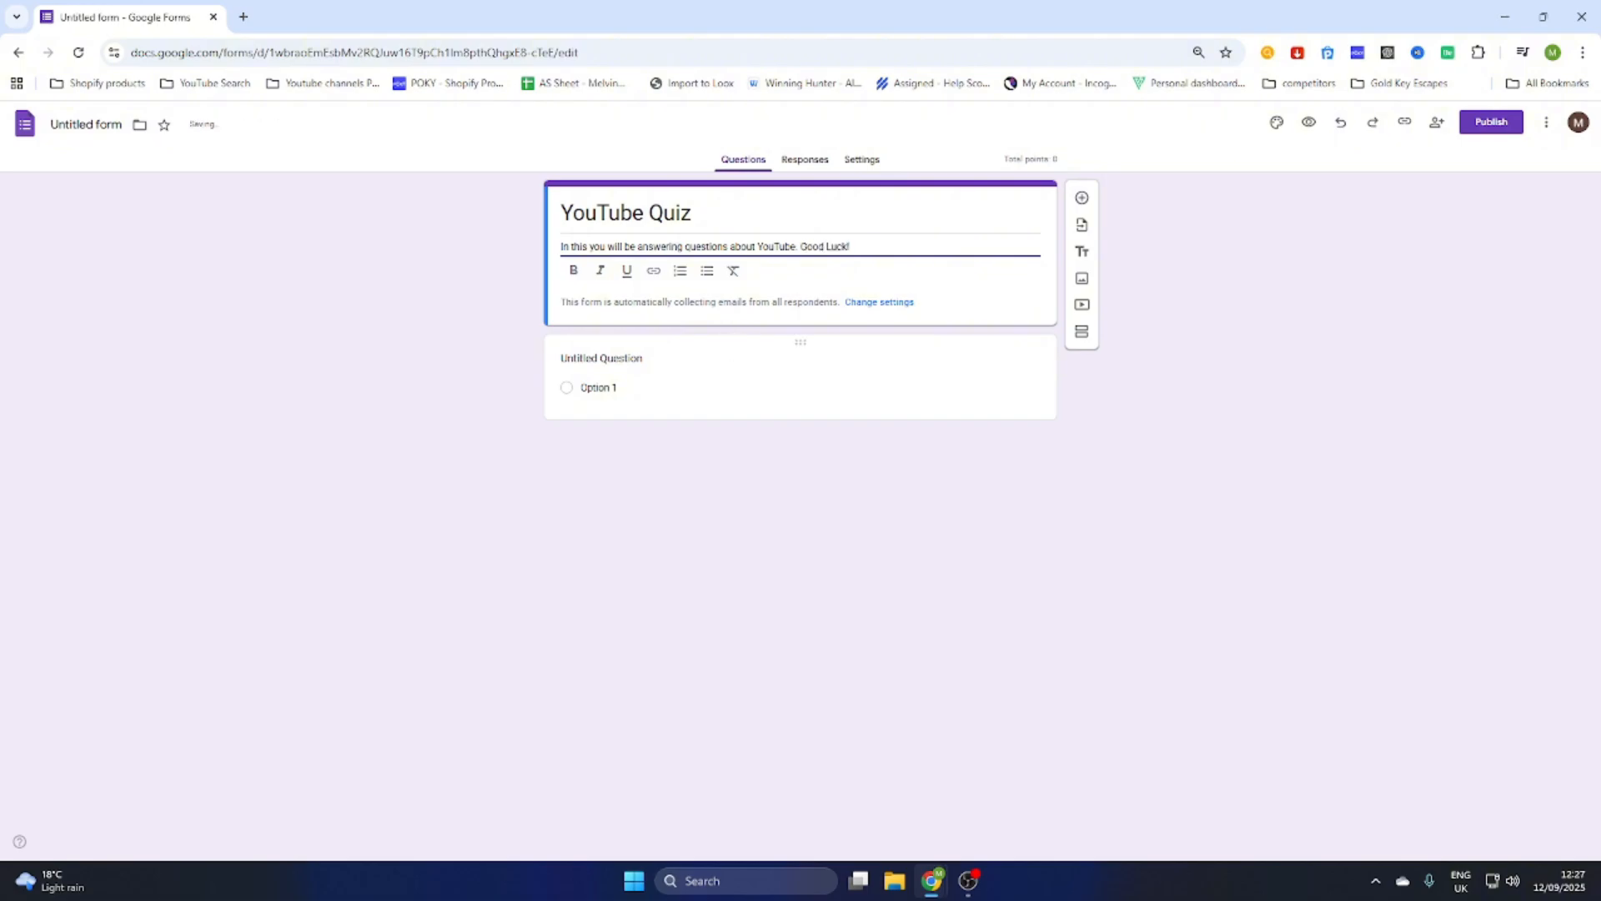
pyautogui.click(736, 469)
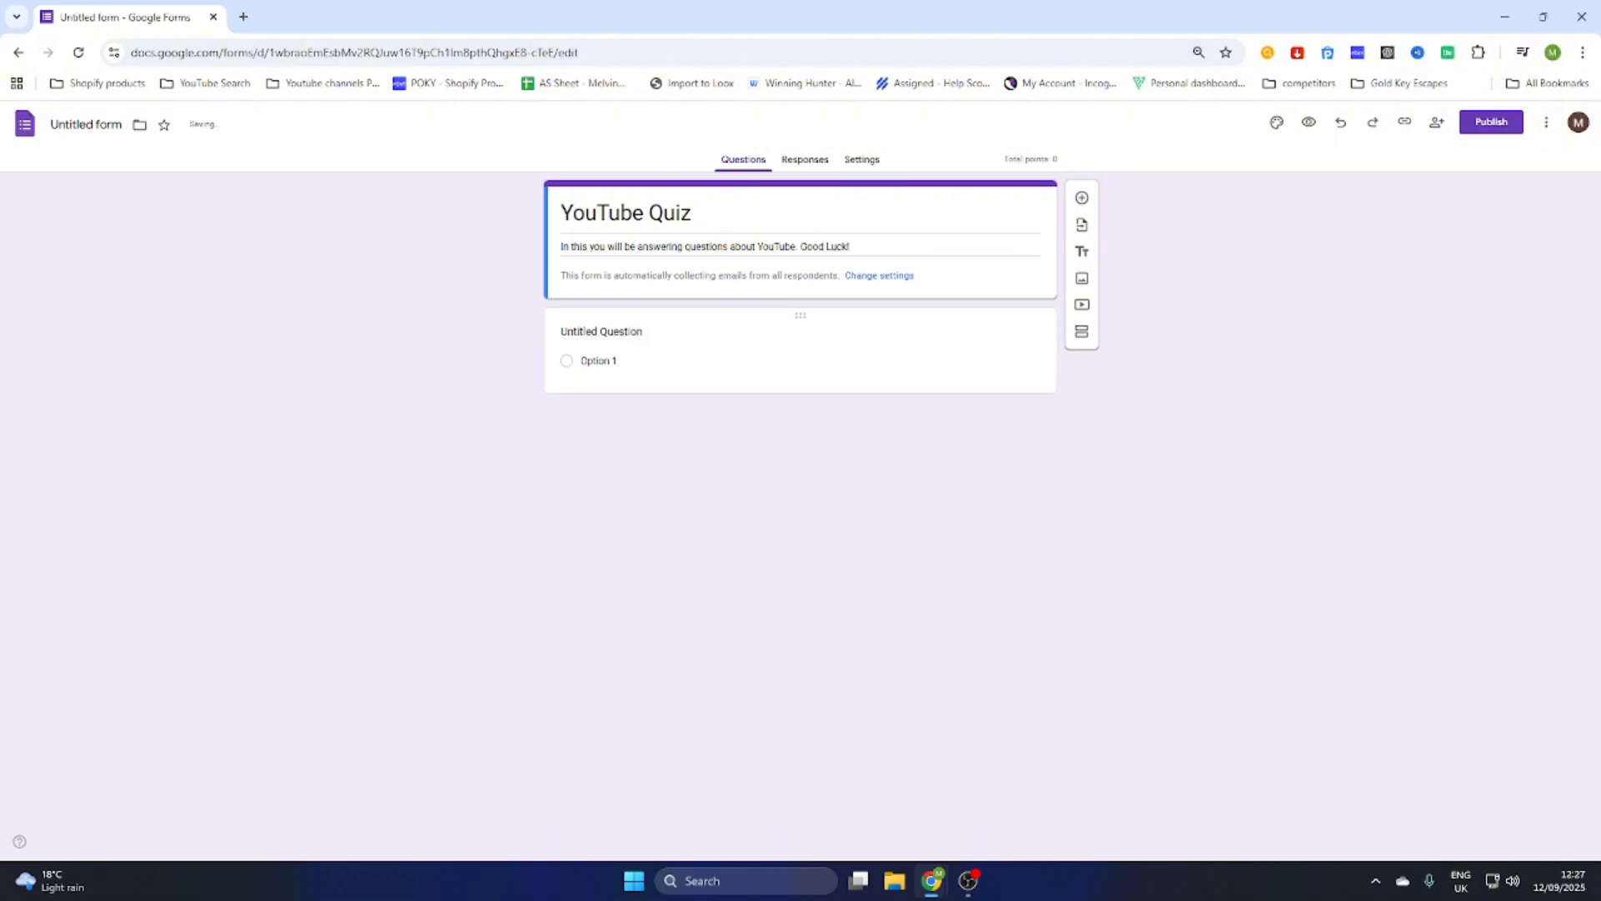
# Step: Write the first question as "When was YouTube founded?" with the answer options 2003, 2005 and 2007
pyautogui.click(1041, 360)
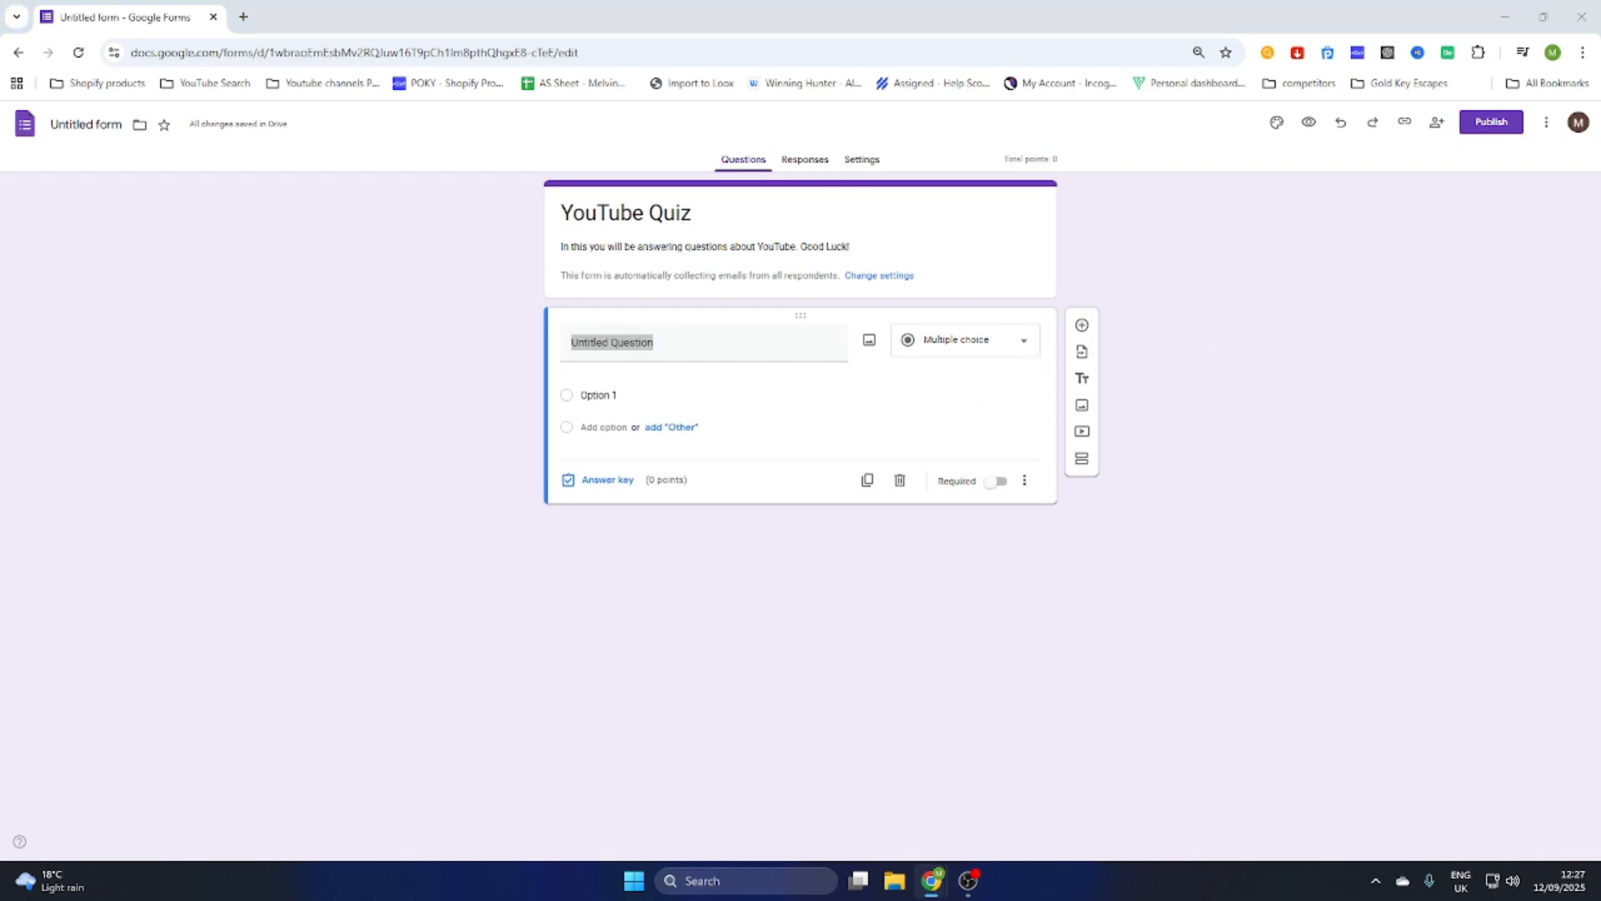
pyautogui.hotkey('alt', 'Tab')
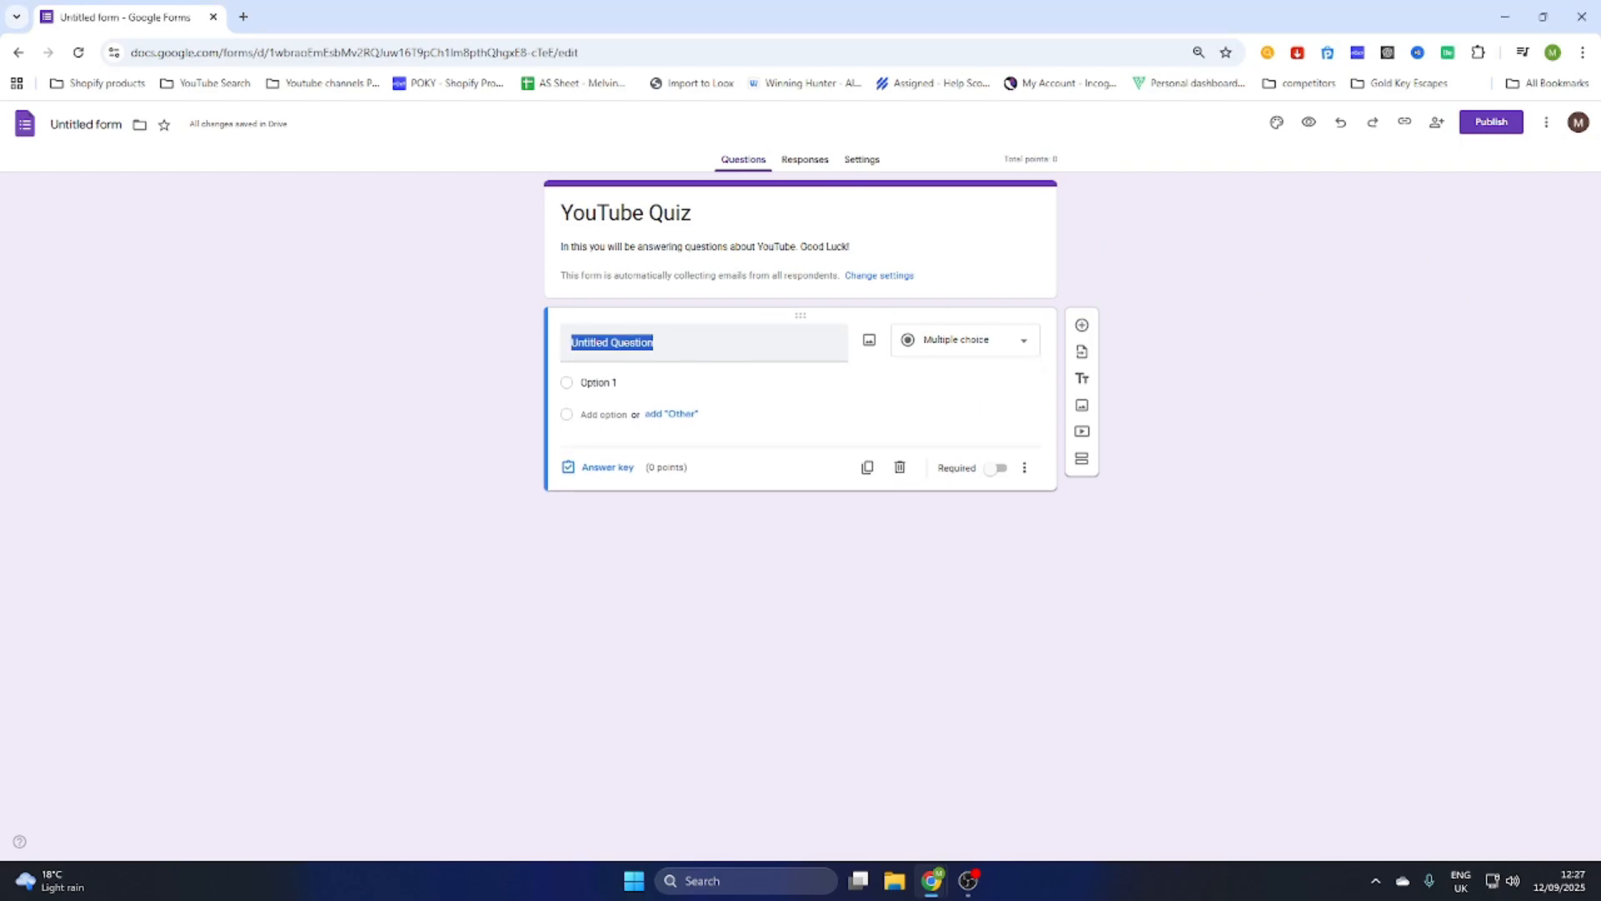
pyautogui.write('When was YouTube founded?')
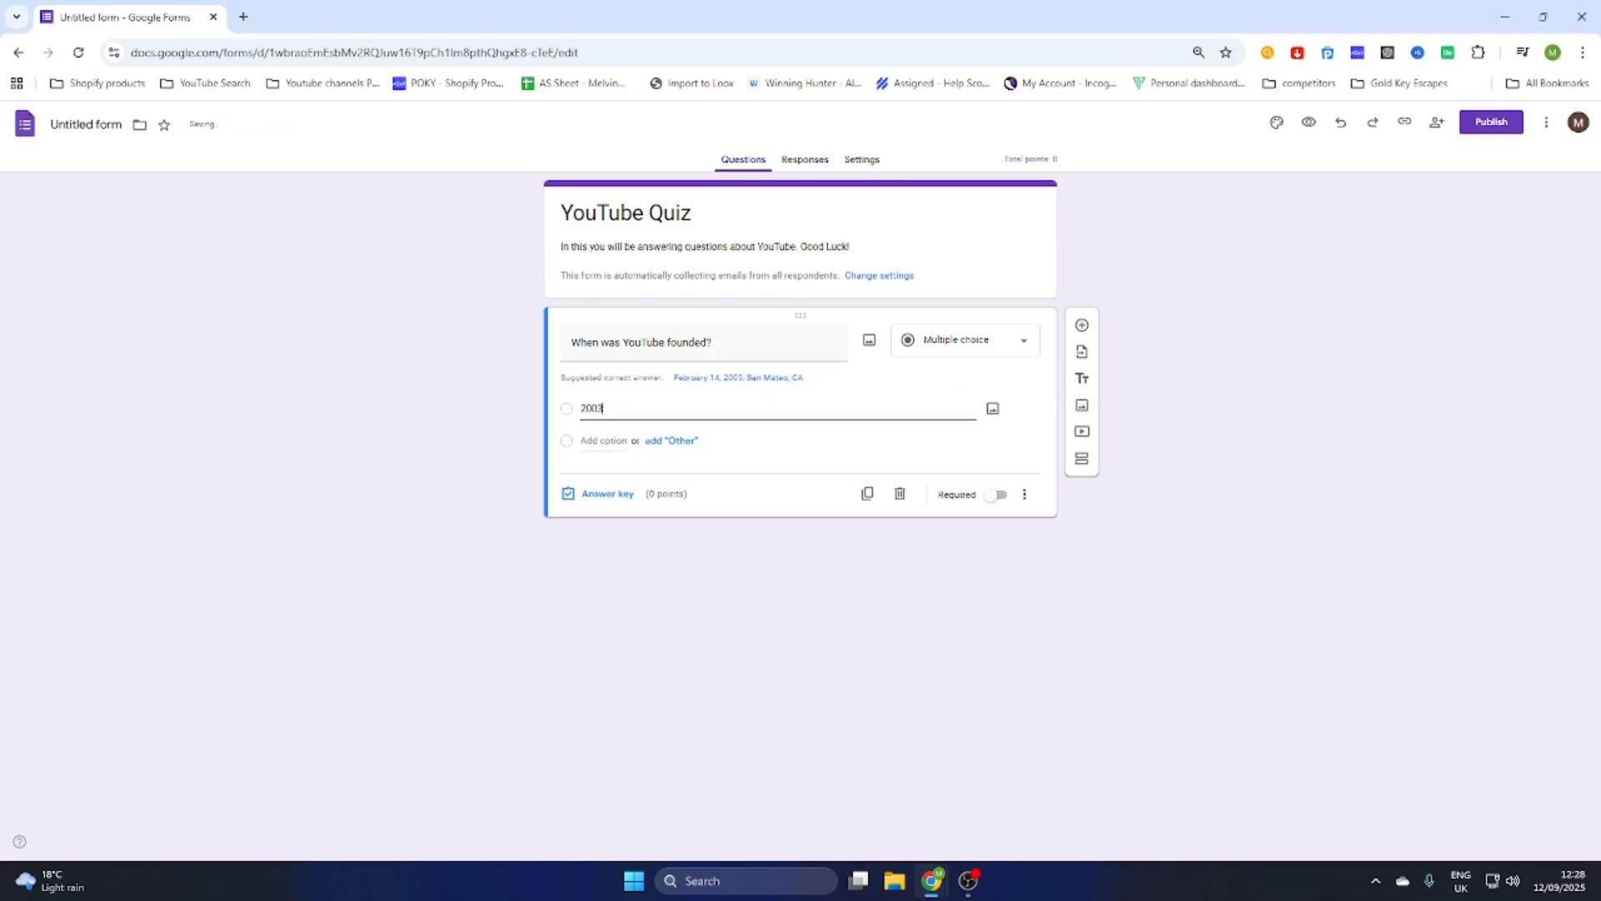
pyautogui.press('Return')
pyautogui.write('2005')
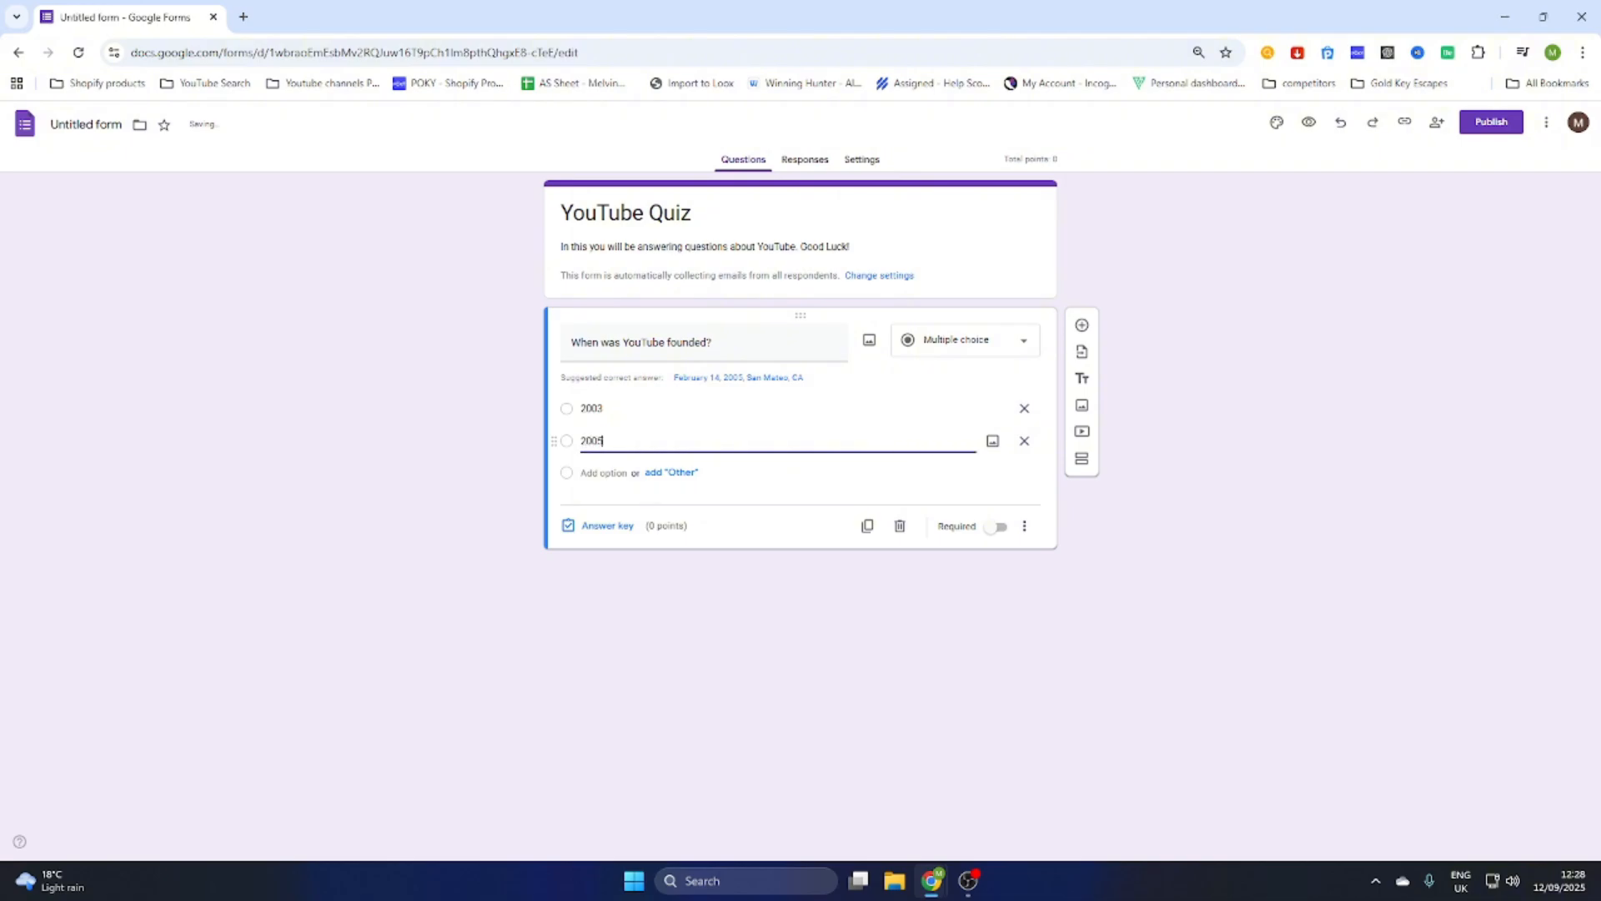
pyautogui.press('Return')
pyautogui.write('2007')
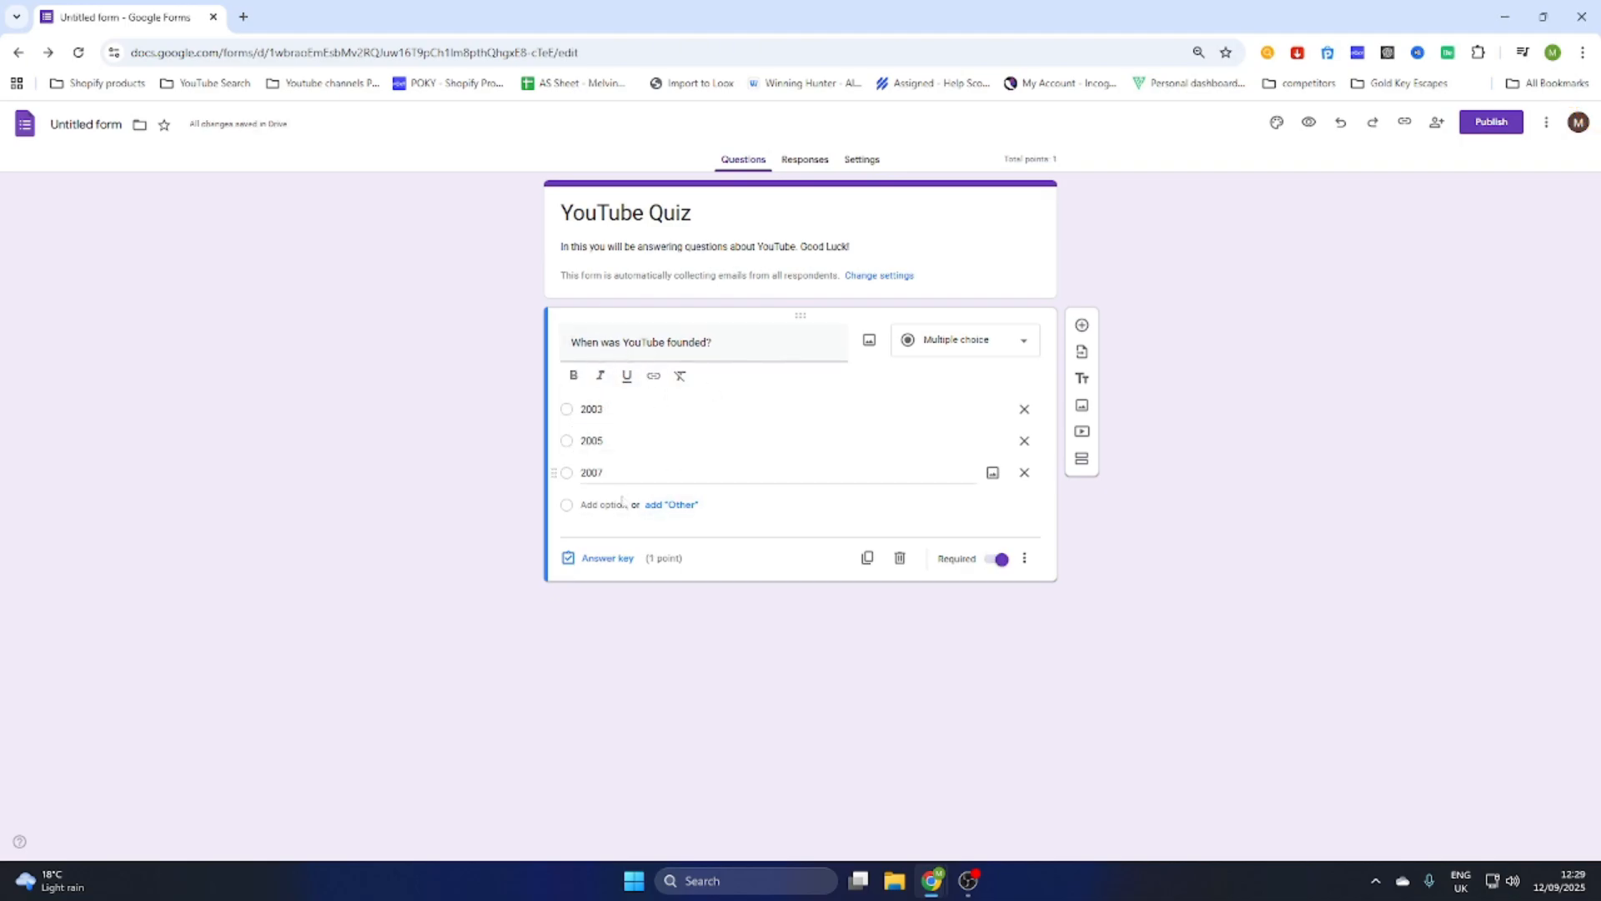
# Step: Mark 2005 as the correct answer in the founding-year question's answer key
pyautogui.click(587, 565)
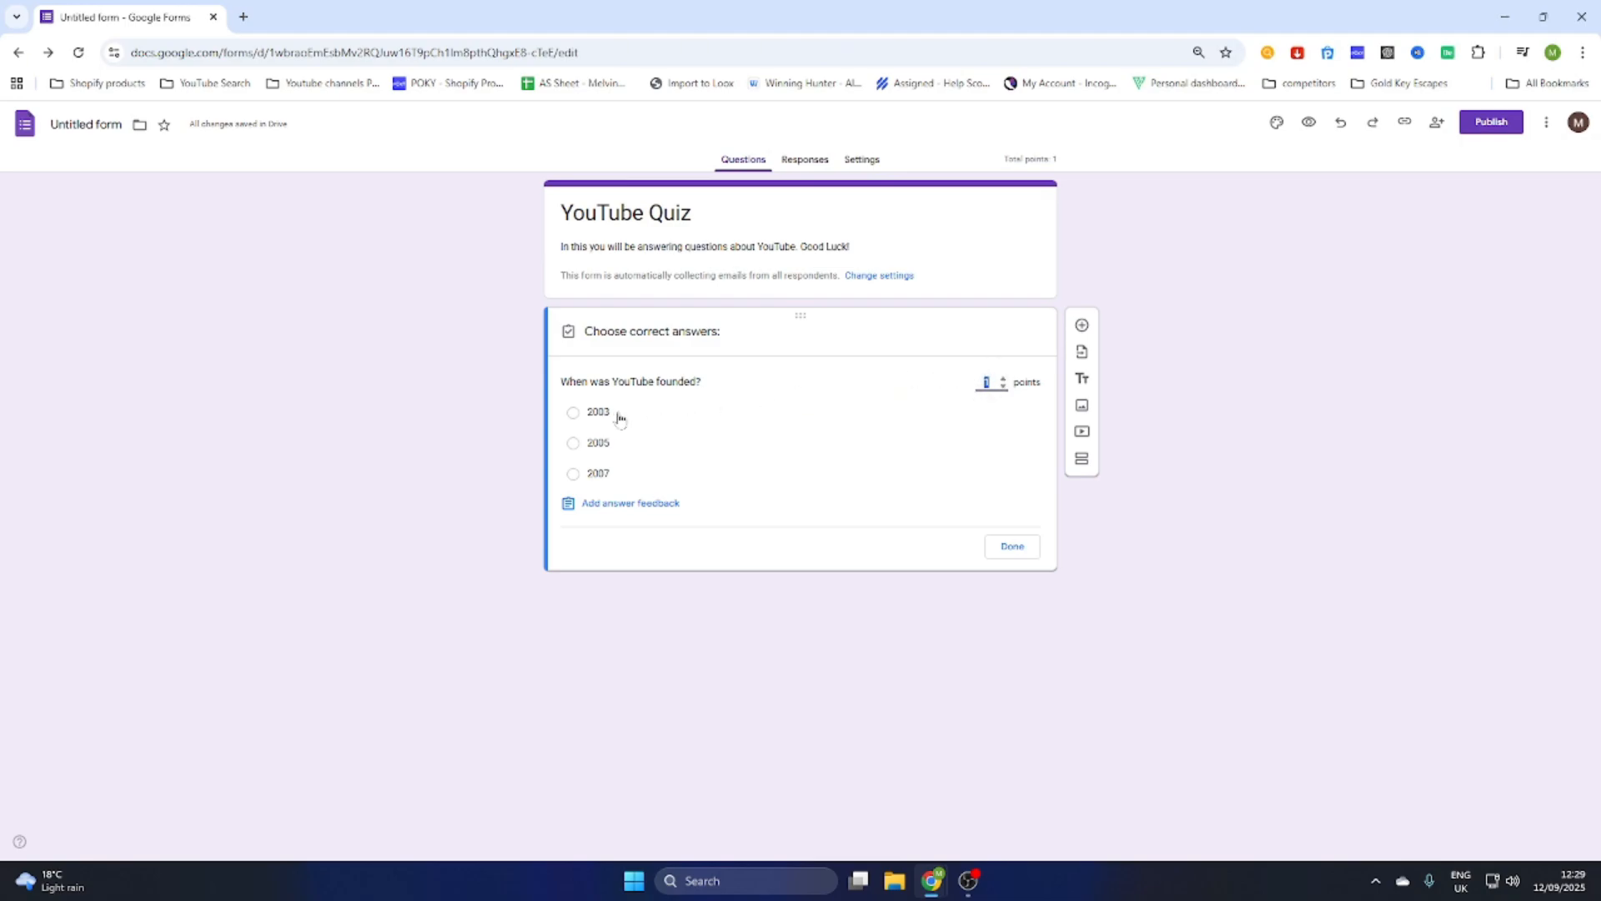
pyautogui.click(572, 442)
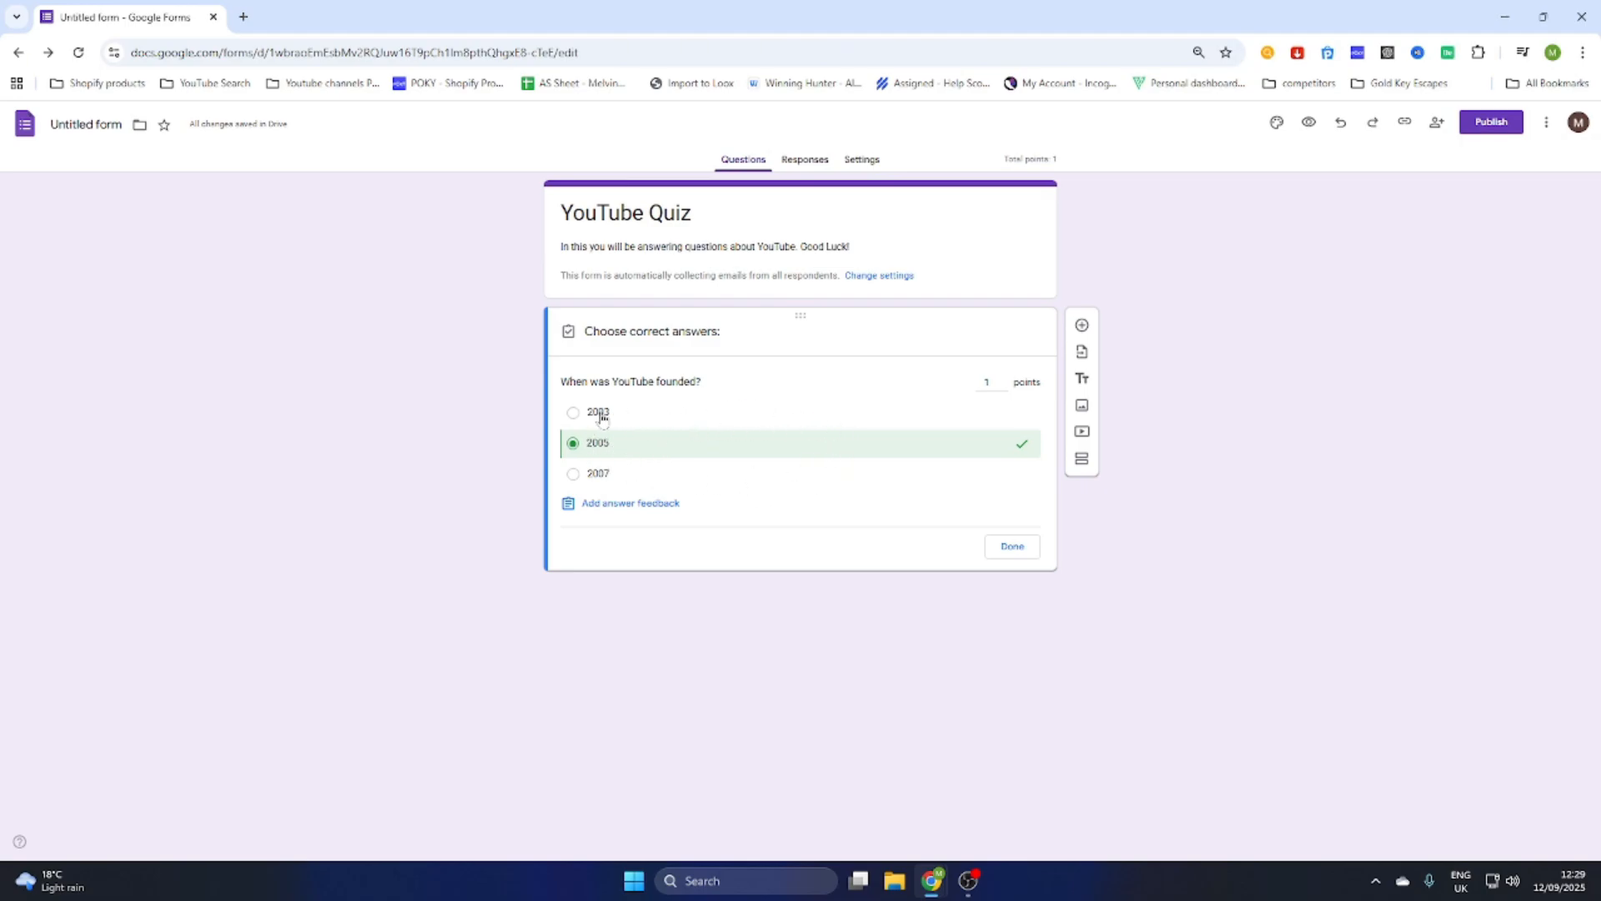
pyautogui.click(1012, 546)
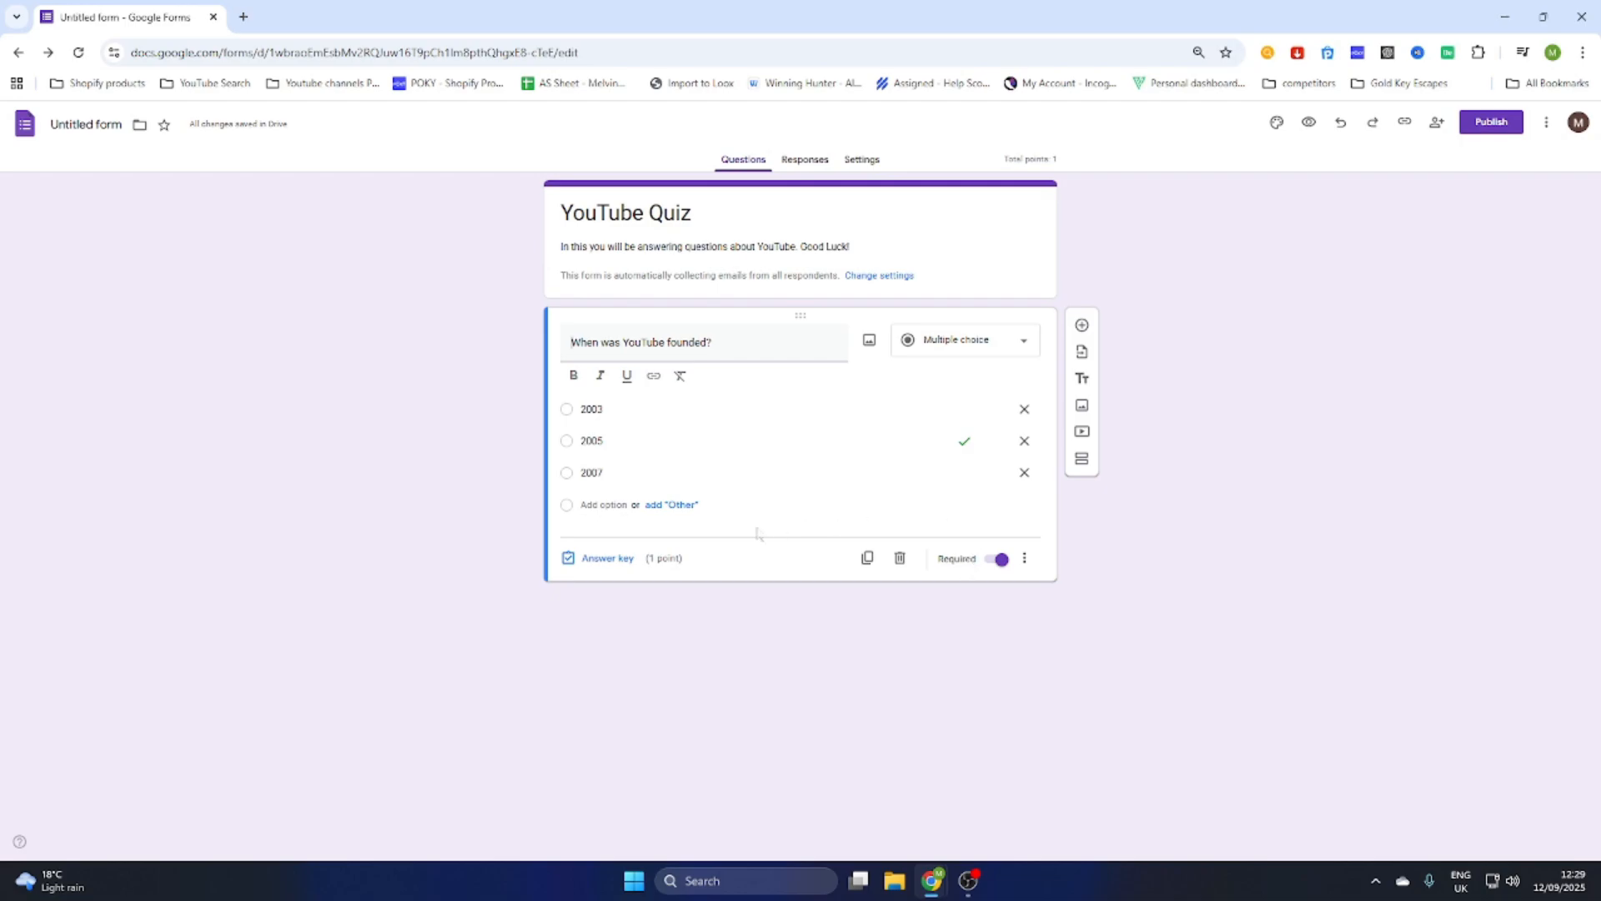
# Step: Add a second multiple-choice question, "Which of these people is the founder of YouTube?", with three people's names as options
pyautogui.click(1081, 326)
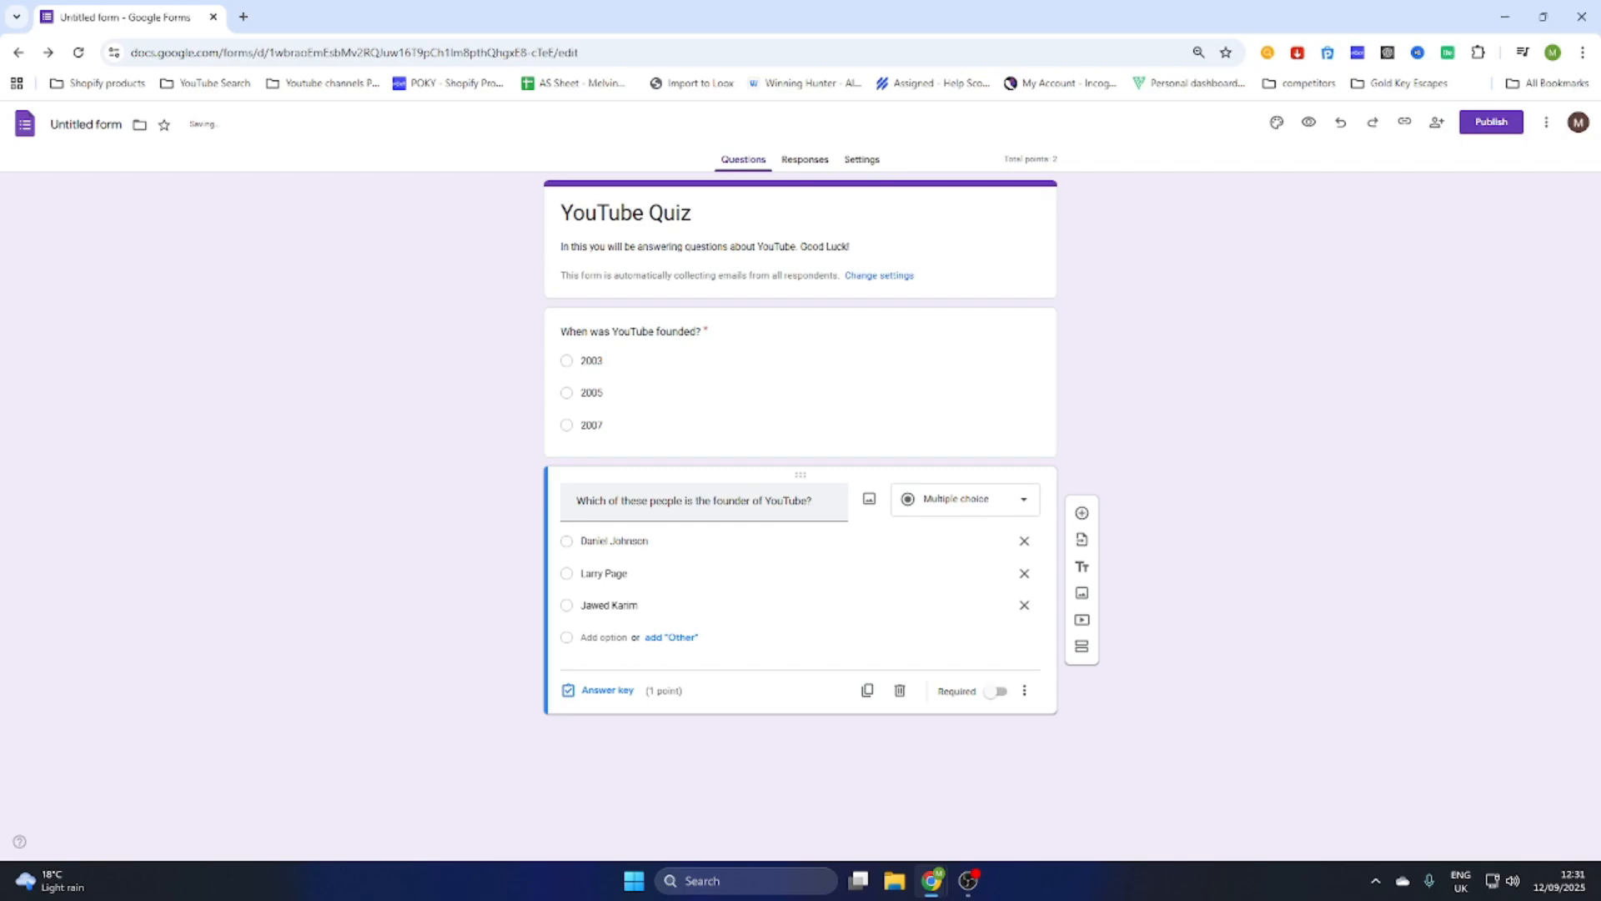
pyautogui.moveTo(817, 502); pyautogui.dragTo(567, 502)
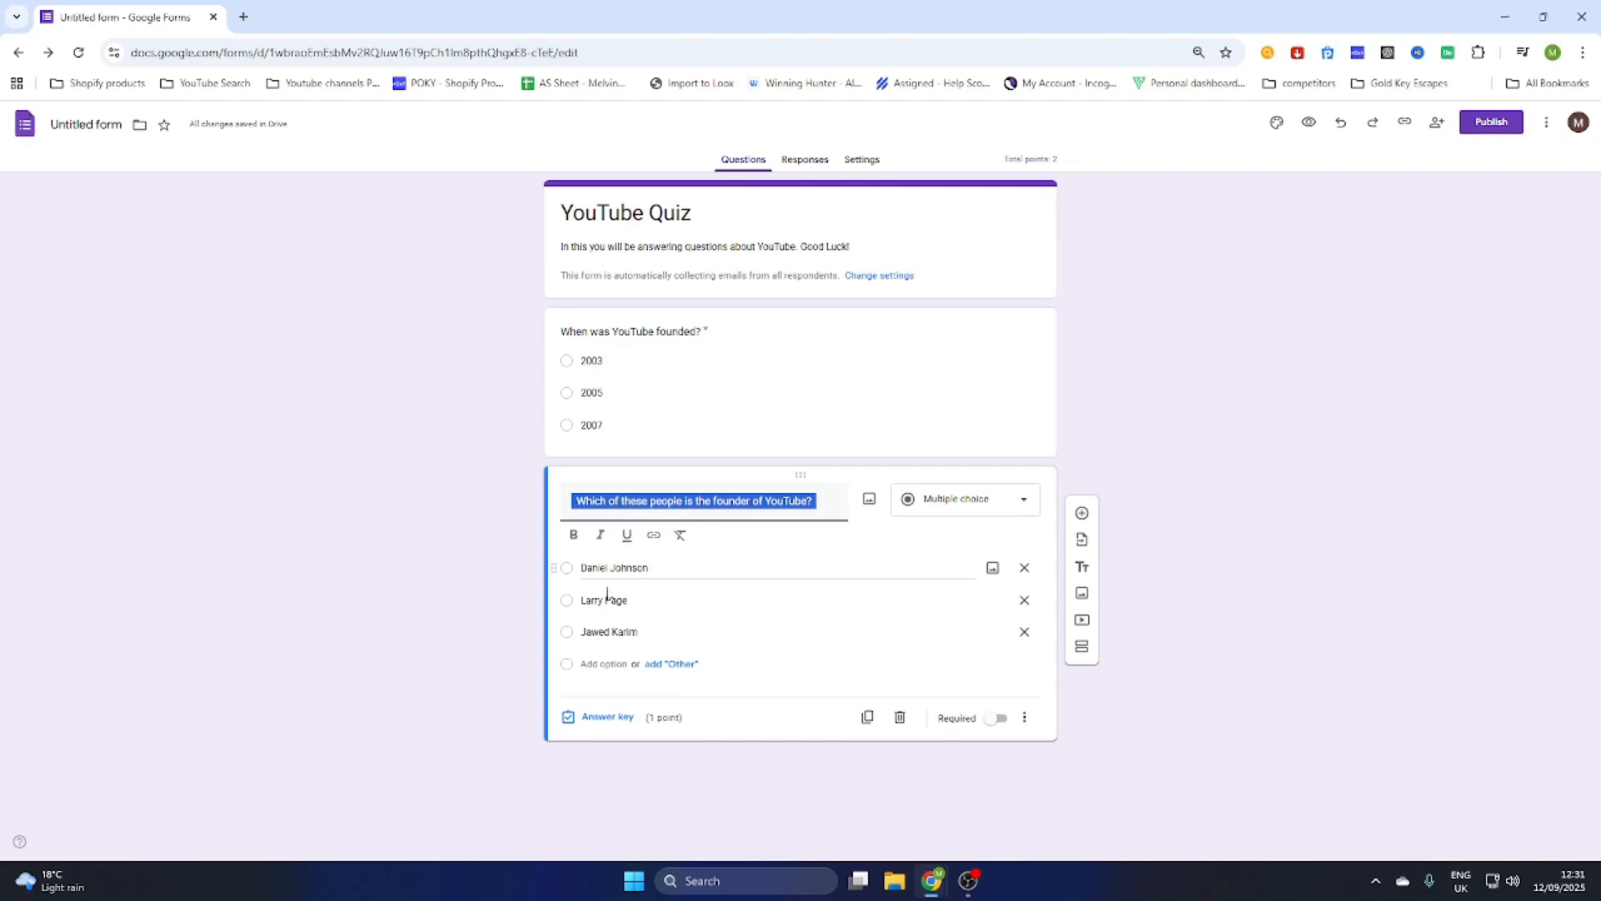
# Step: Mark Jawed Karim as the correct answer in the founder question's answer key
pyautogui.click(597, 717)
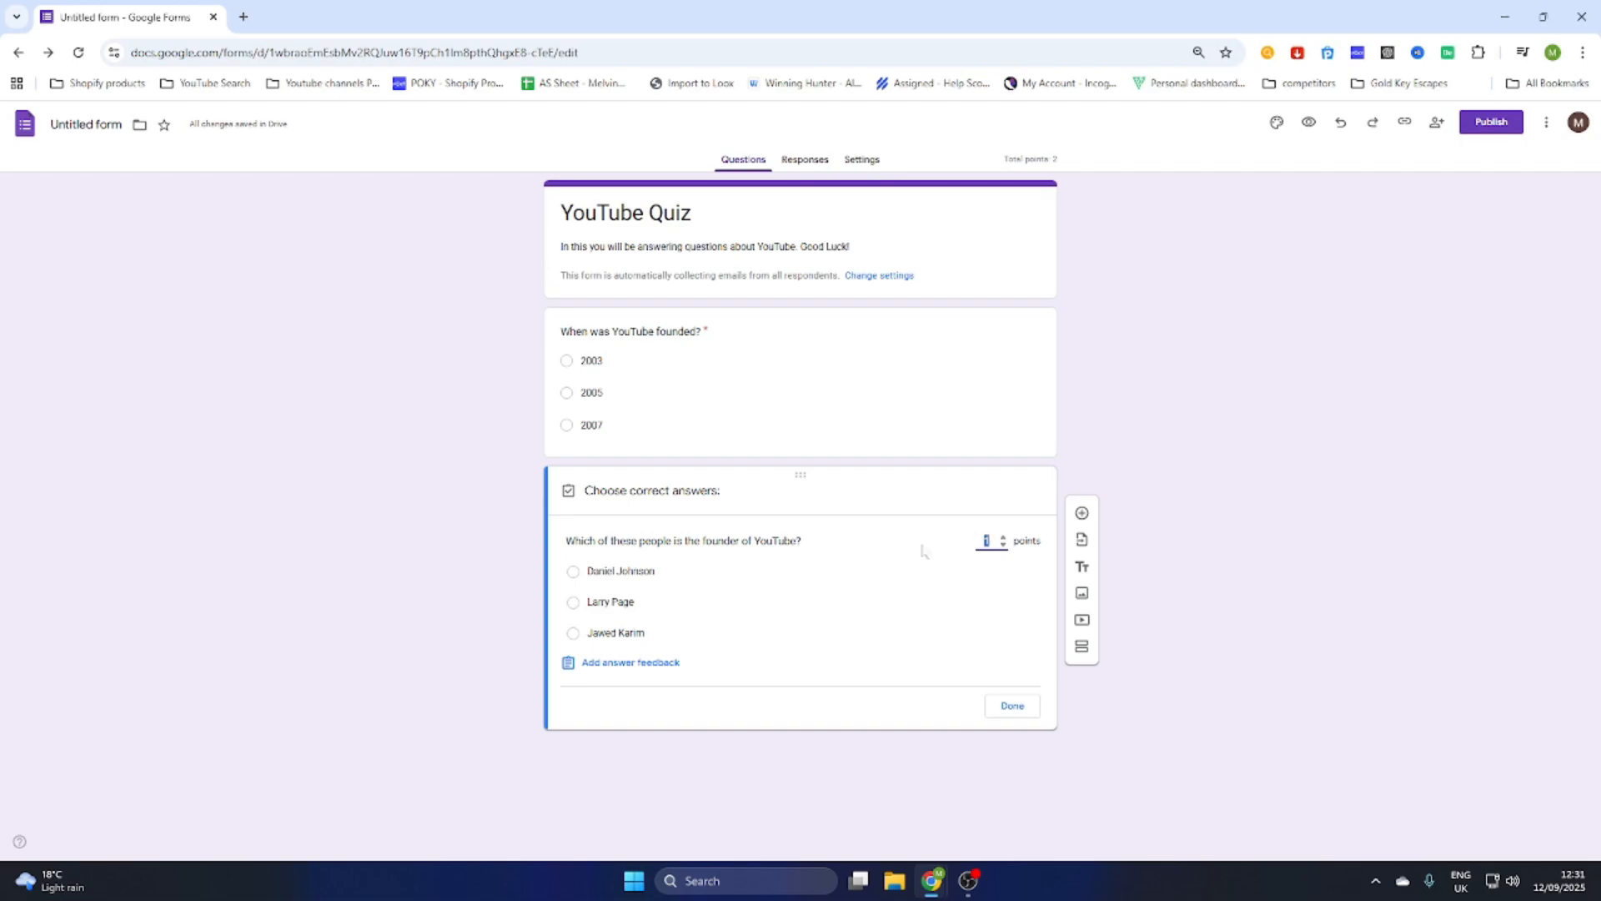
pyautogui.click(573, 635)
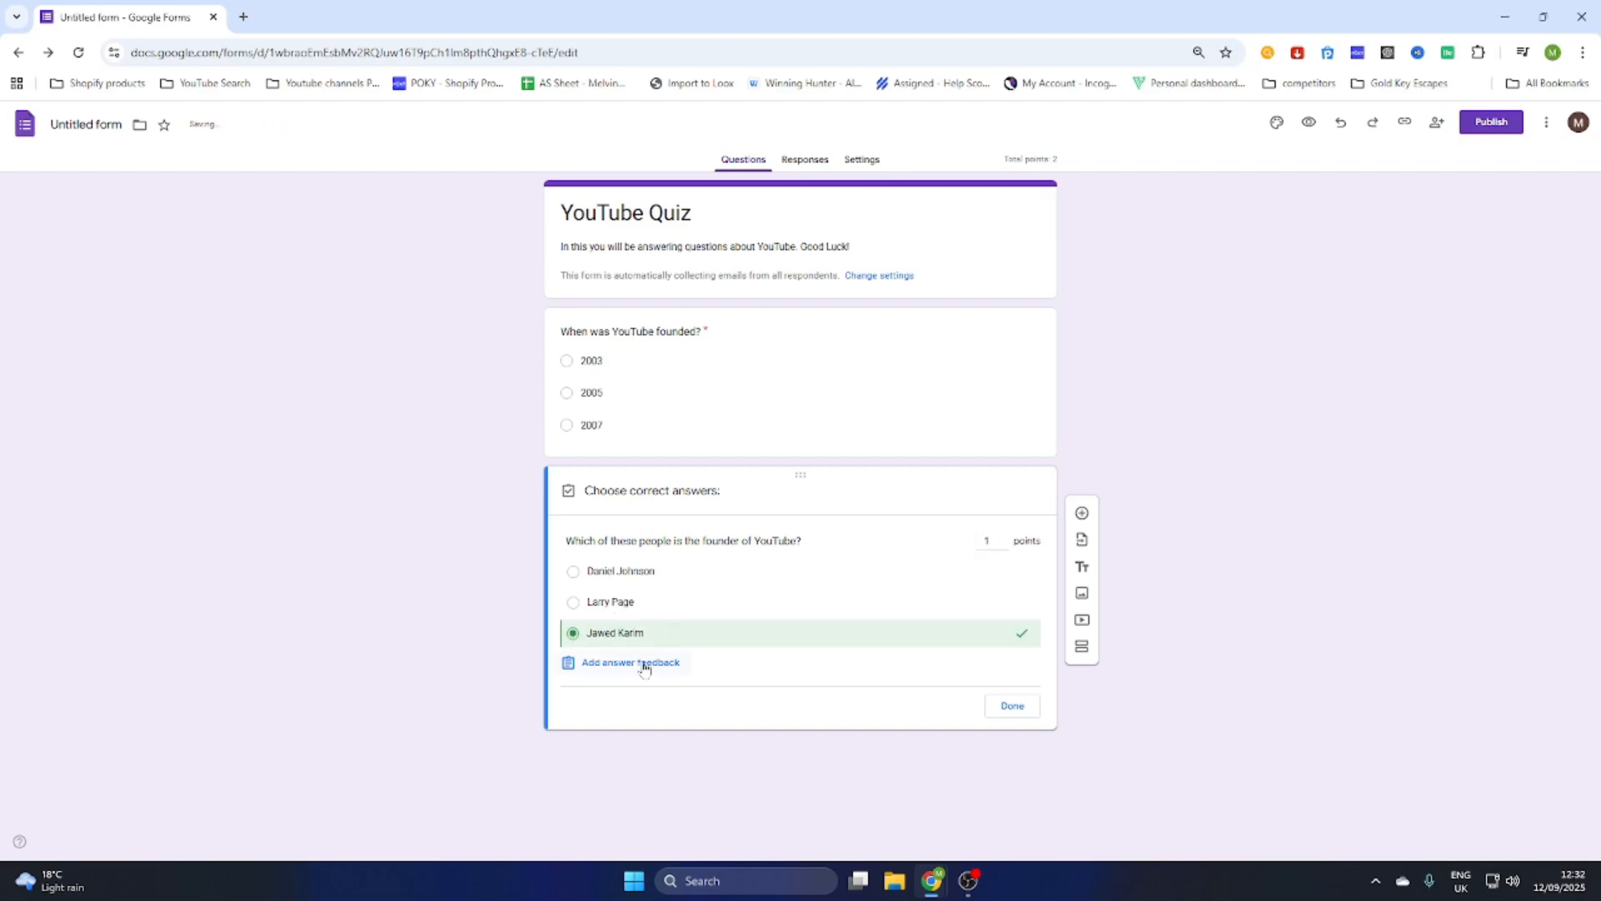
pyautogui.click(1012, 706)
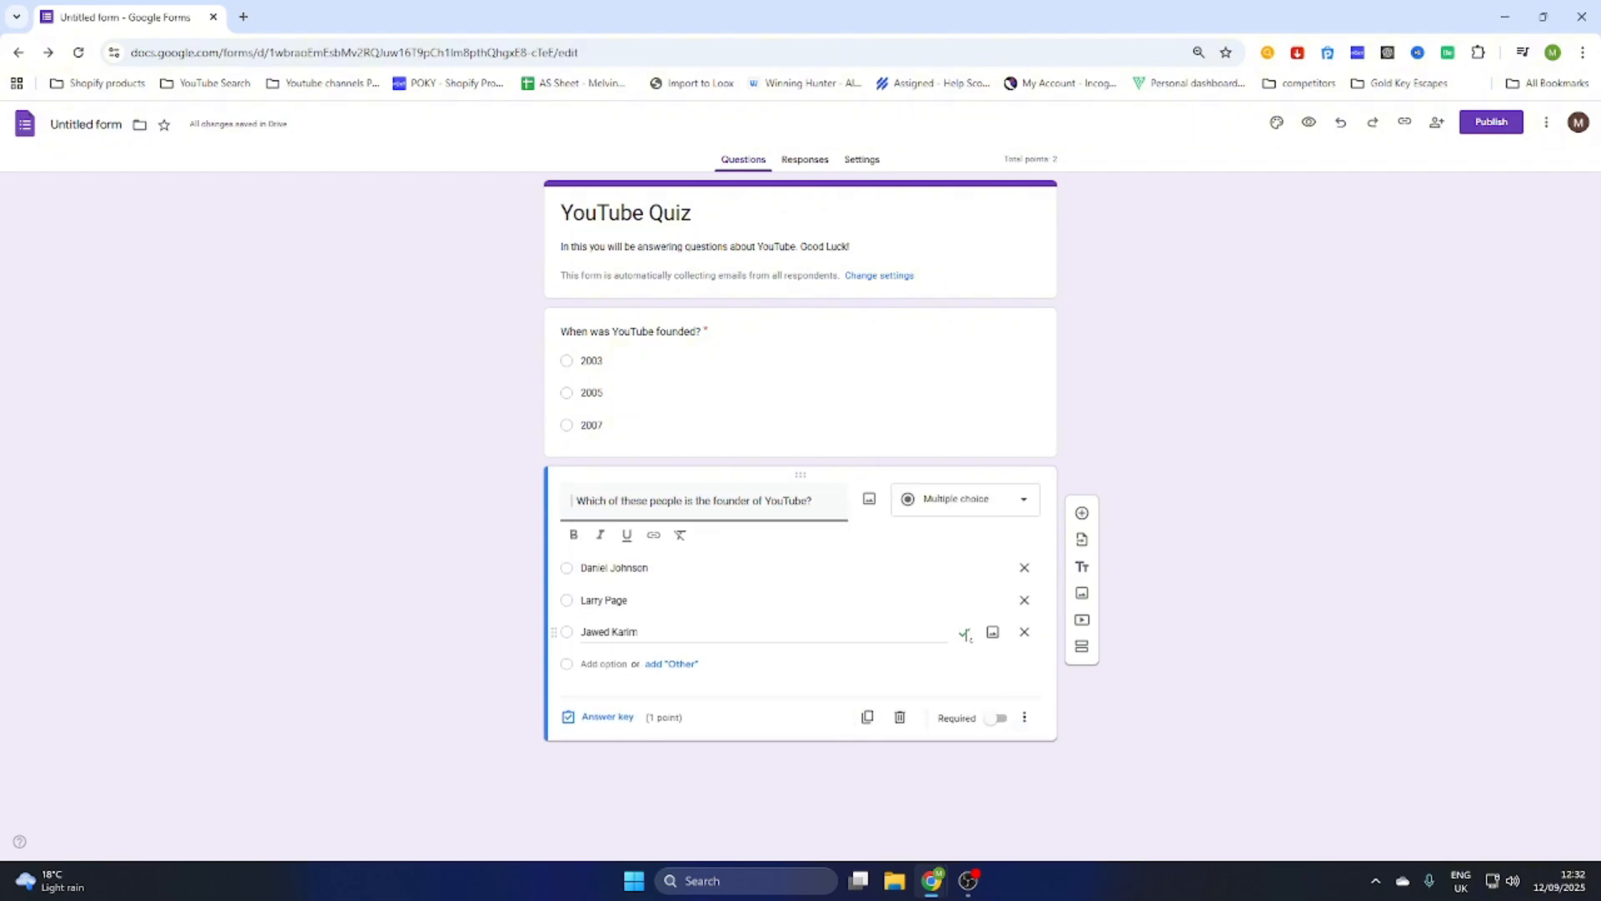
# Step: Add a third multiple-choice question, "What was the first video ever uploaded on YouTube called?", with options "My first video", "Me at the zoo" and "Hello YouTube"
pyautogui.click(1081, 514)
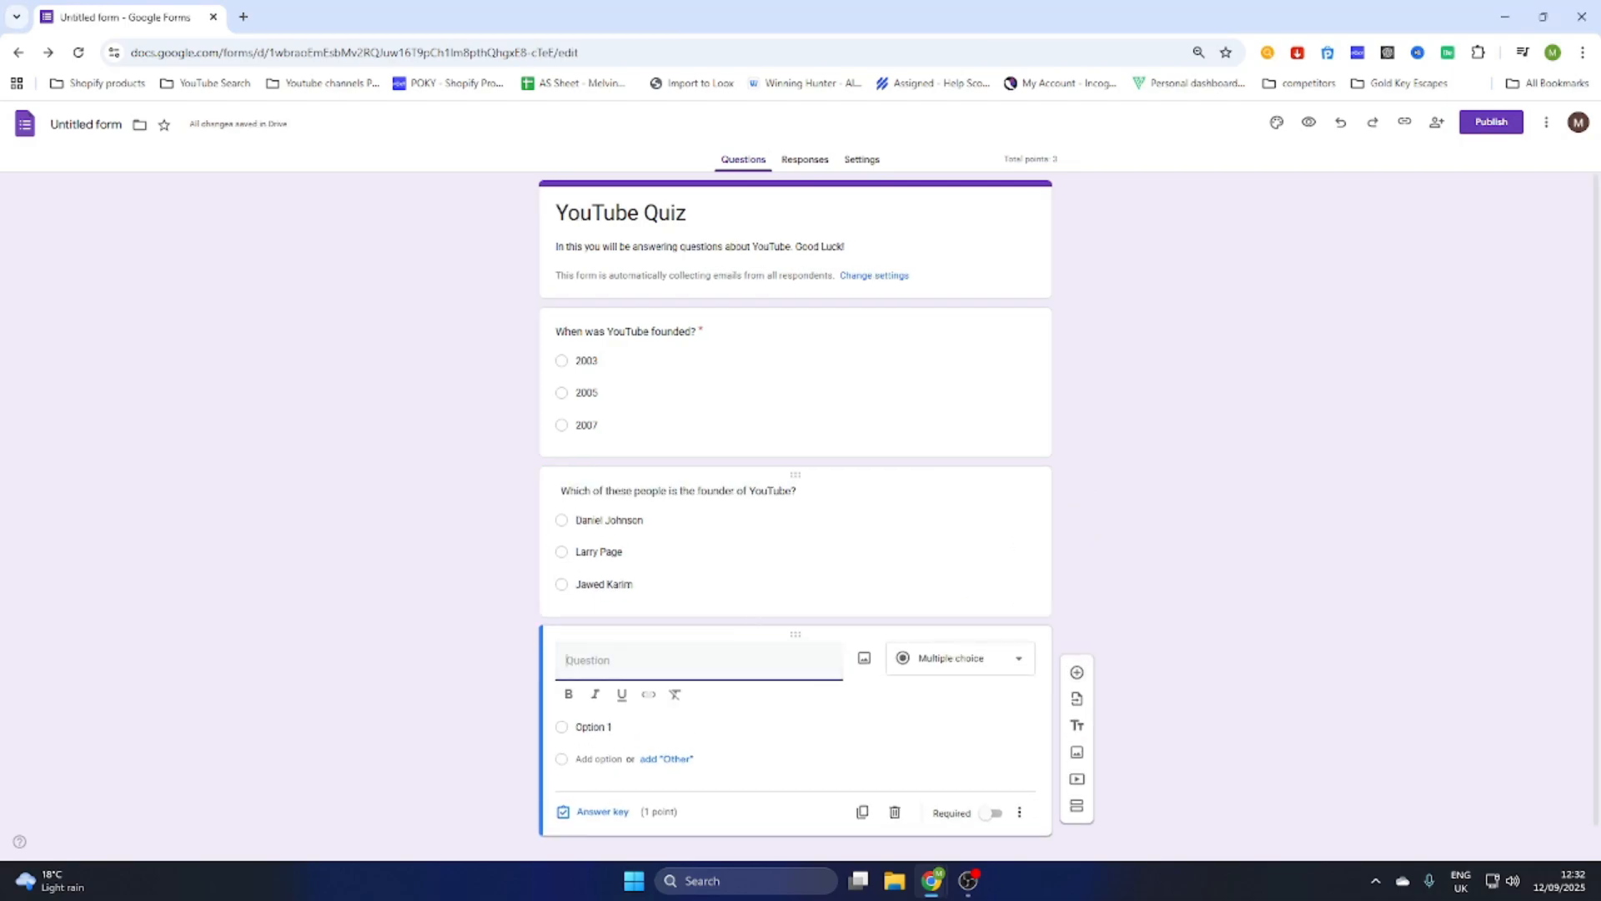
pyautogui.write('What was the first video ever uploaded on YouTube called?')
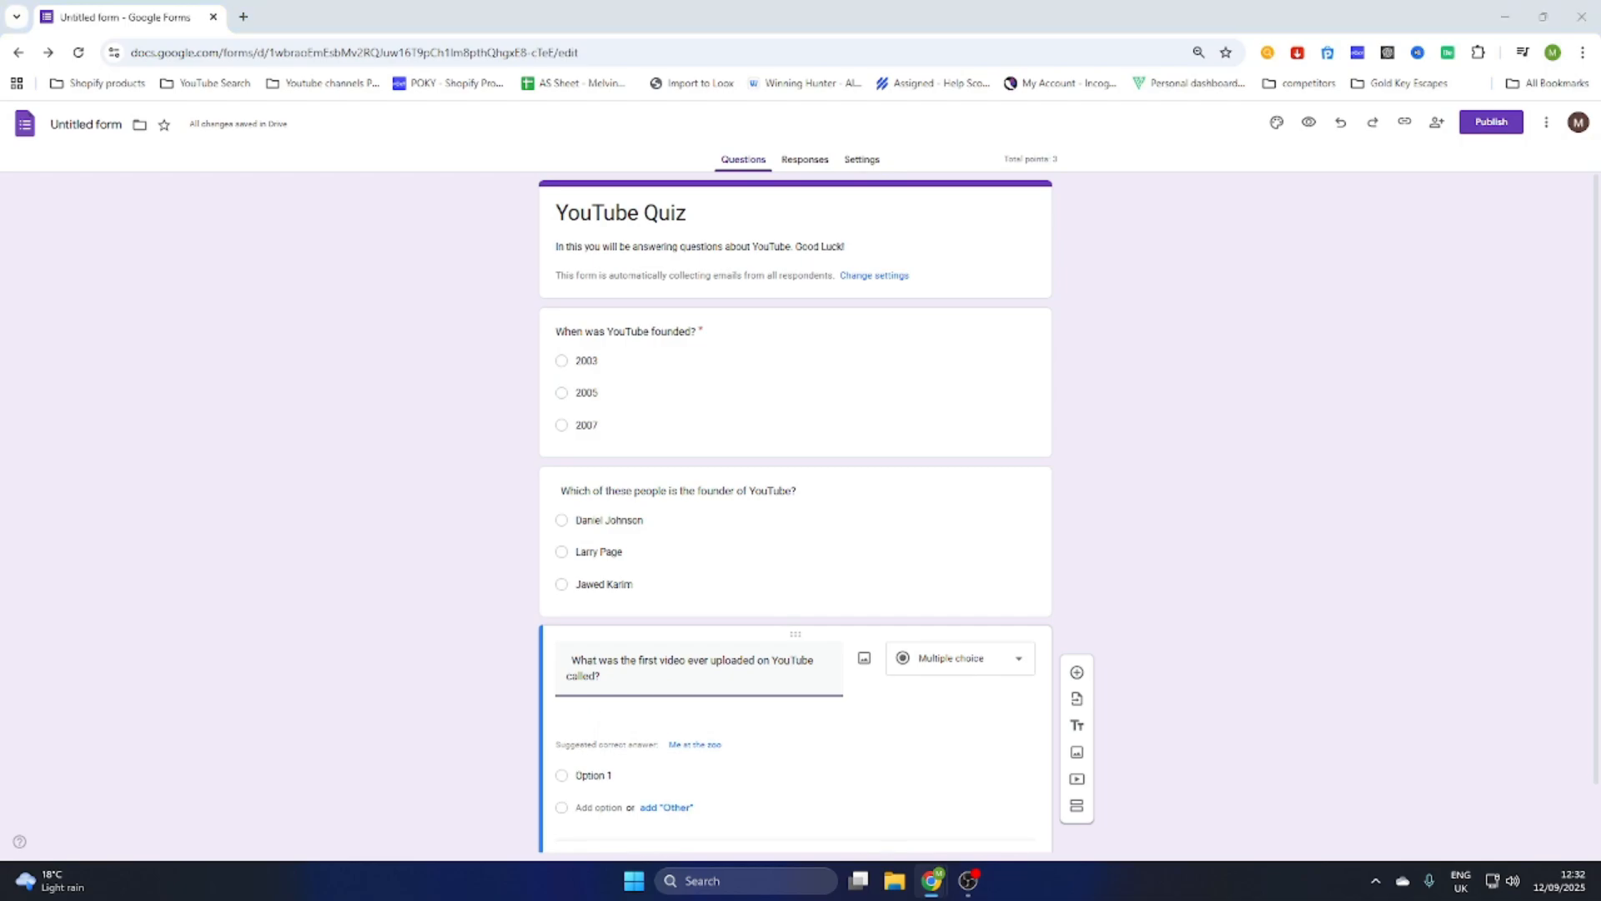
pyautogui.click(593, 742)
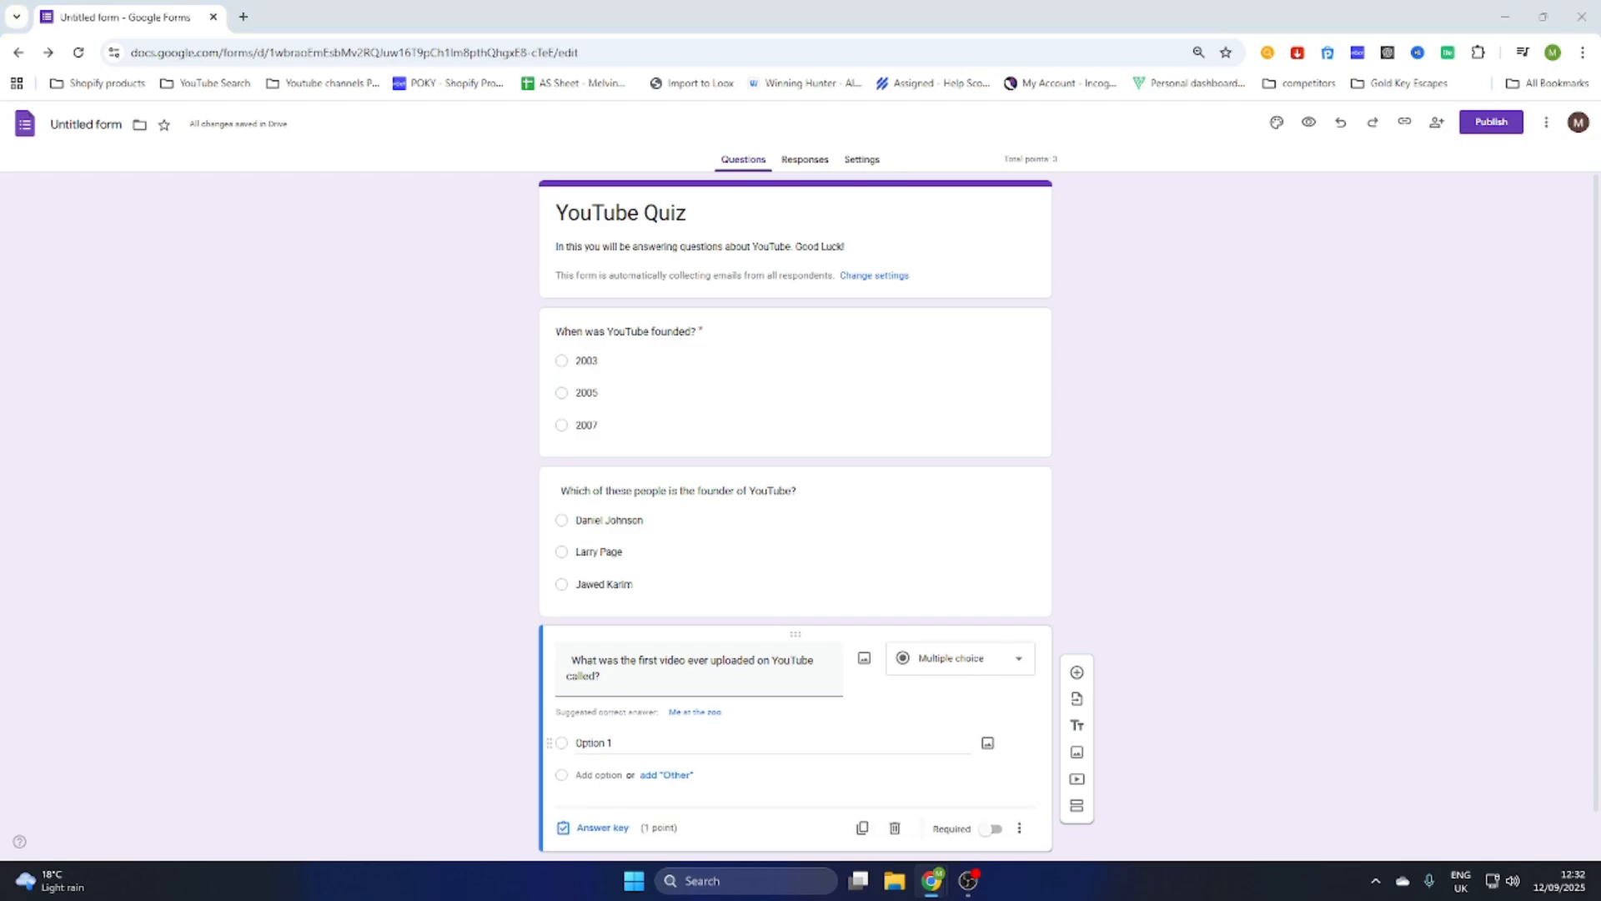
pyautogui.write("'My first video'")
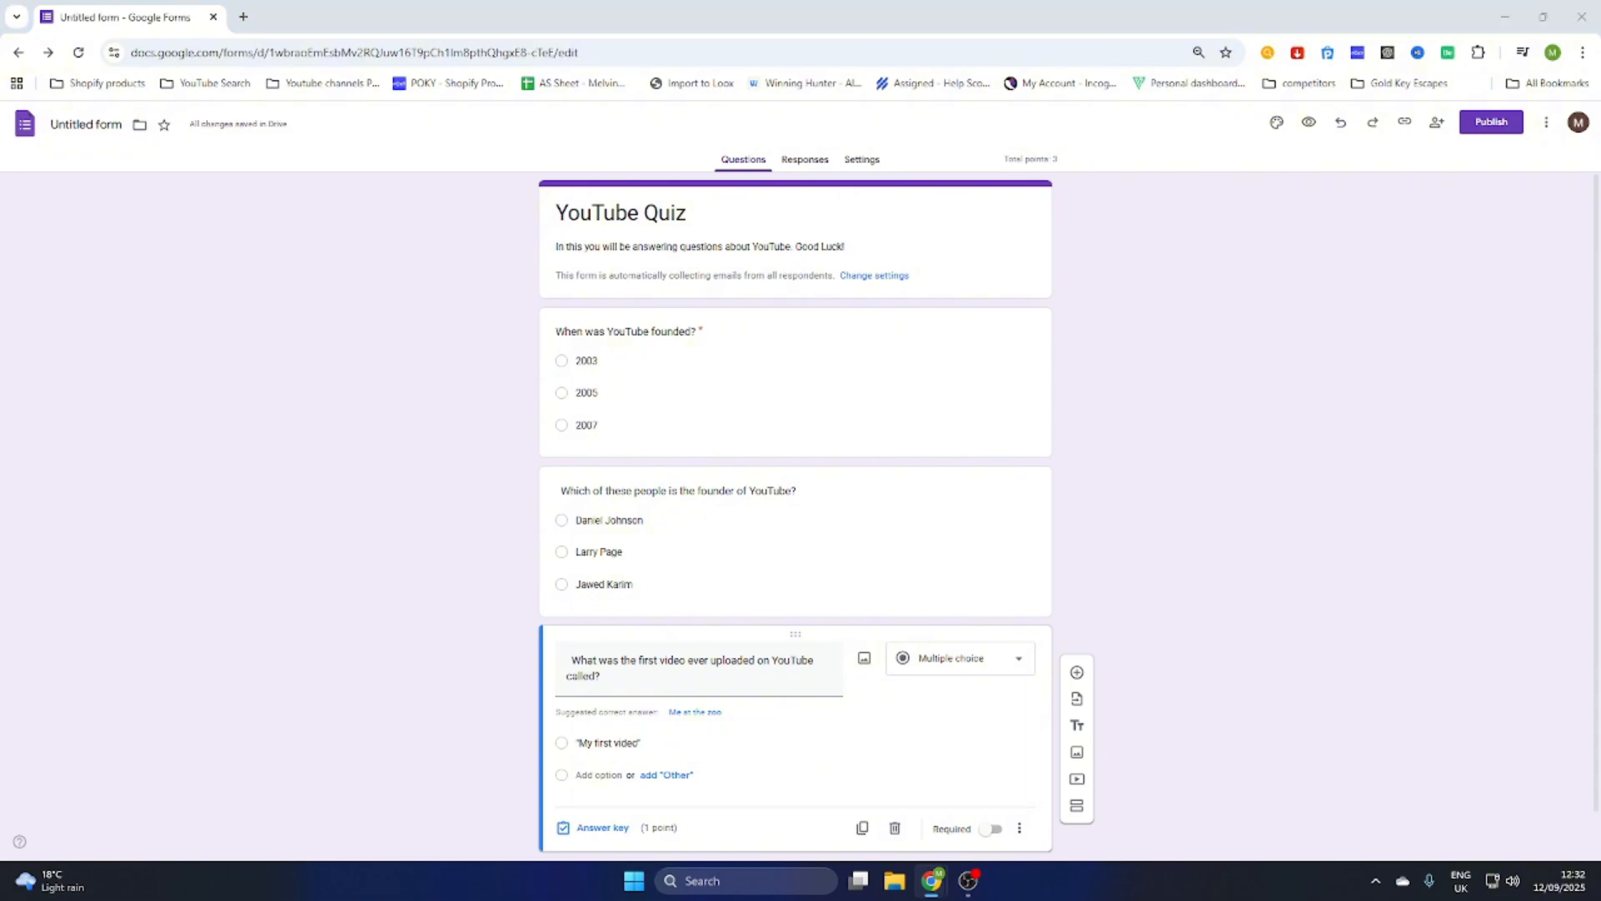
pyautogui.click(598, 775)
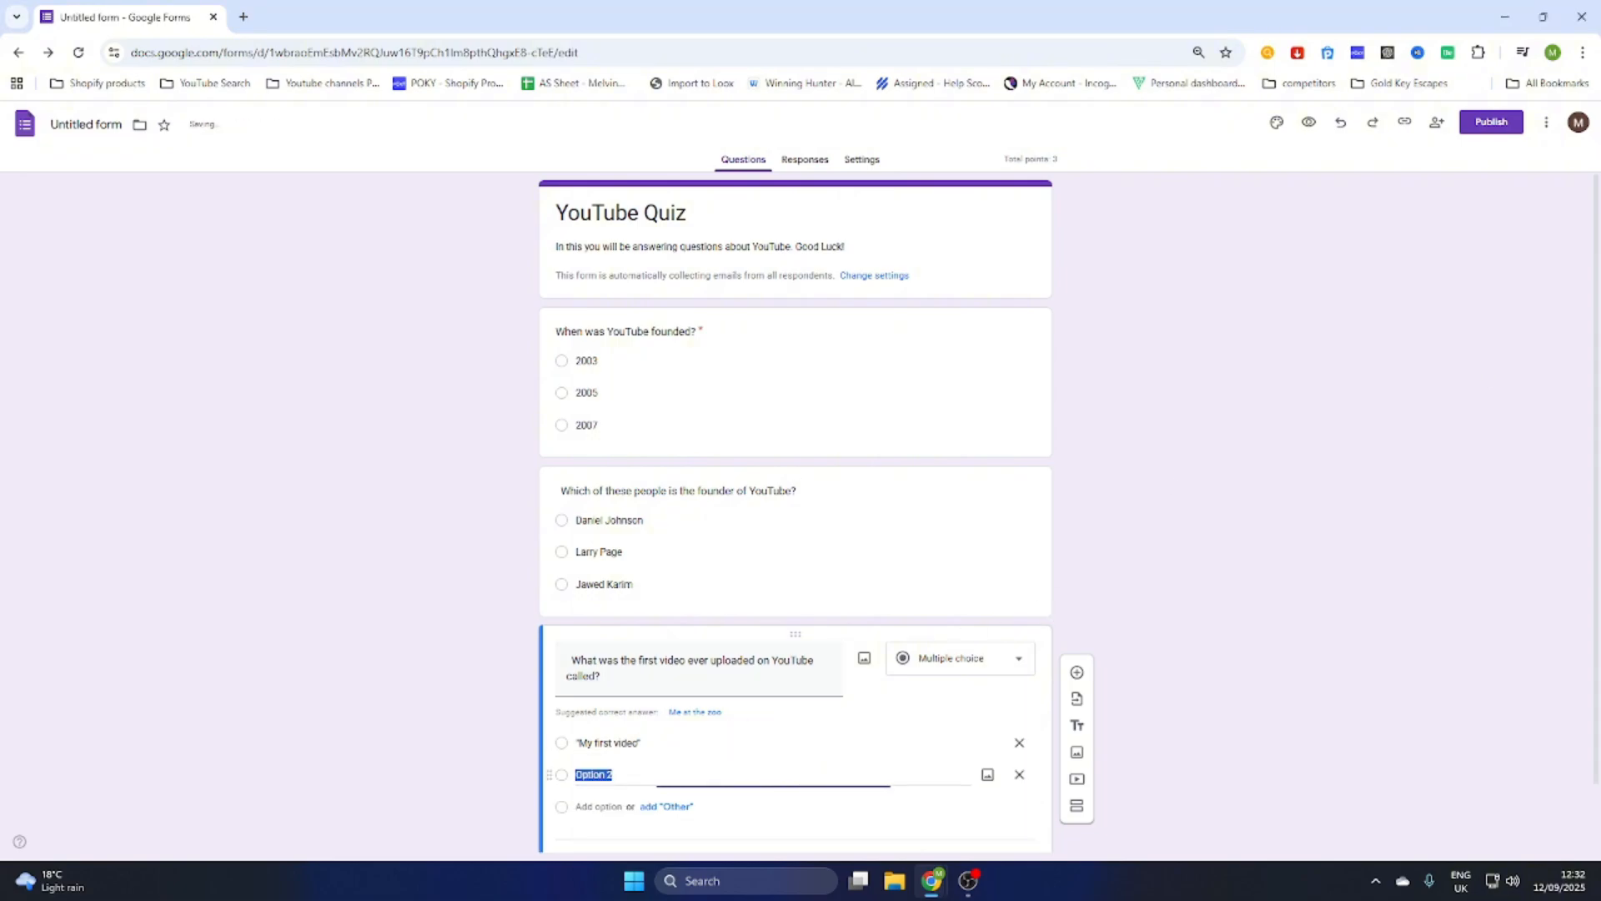
pyautogui.write("'Me at the zoo'")
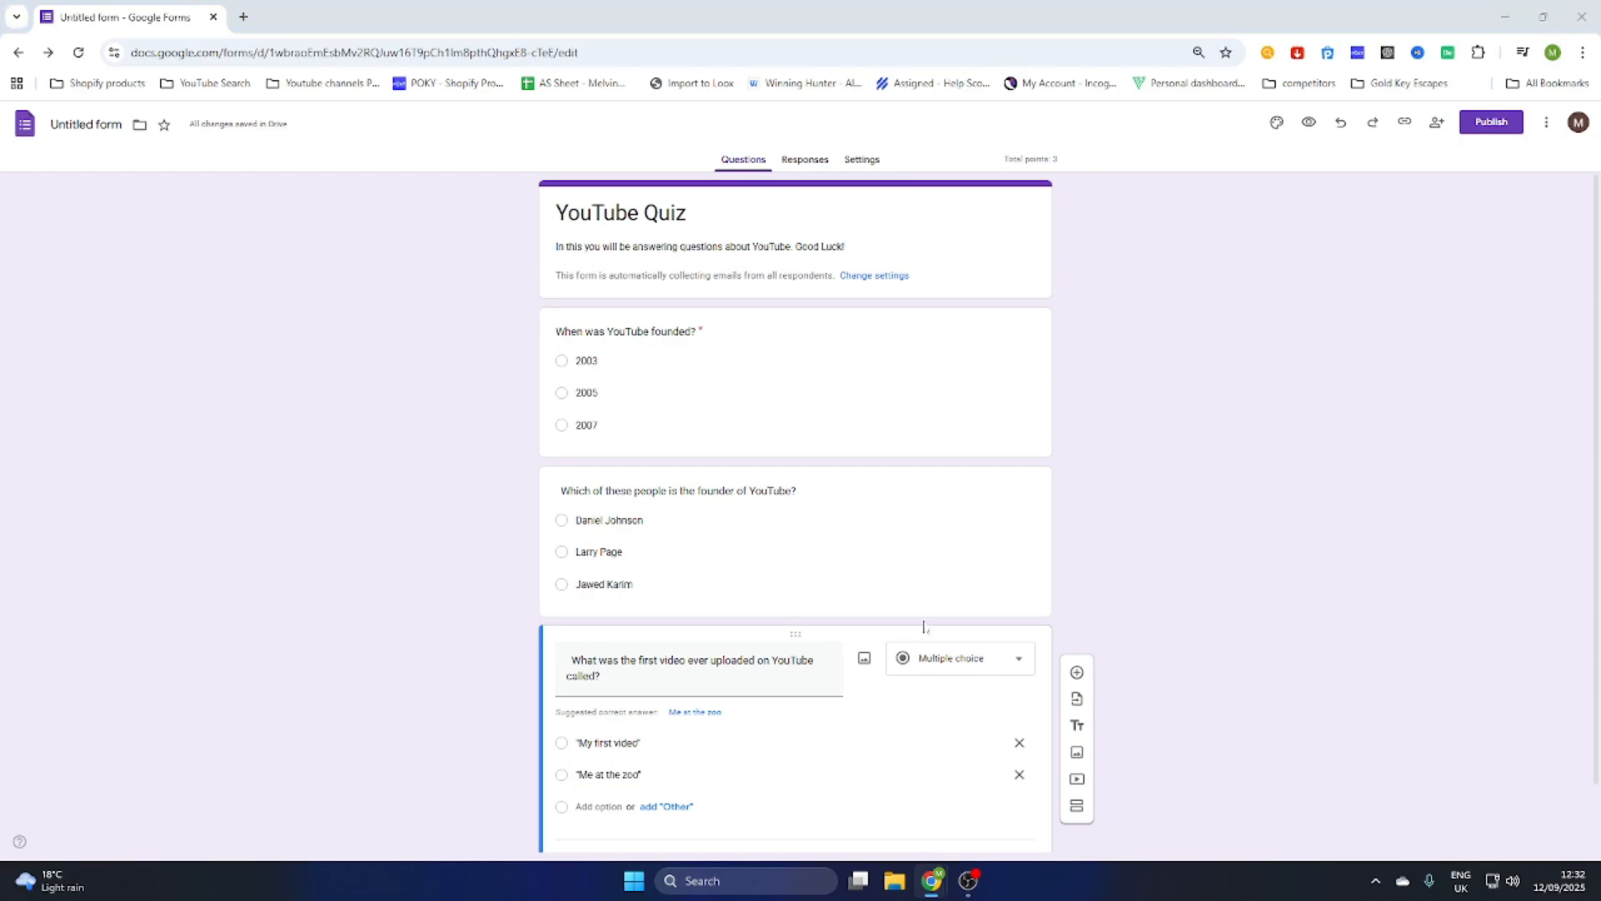
pyautogui.click(598, 807)
pyautogui.write('"Hello YouTube"')
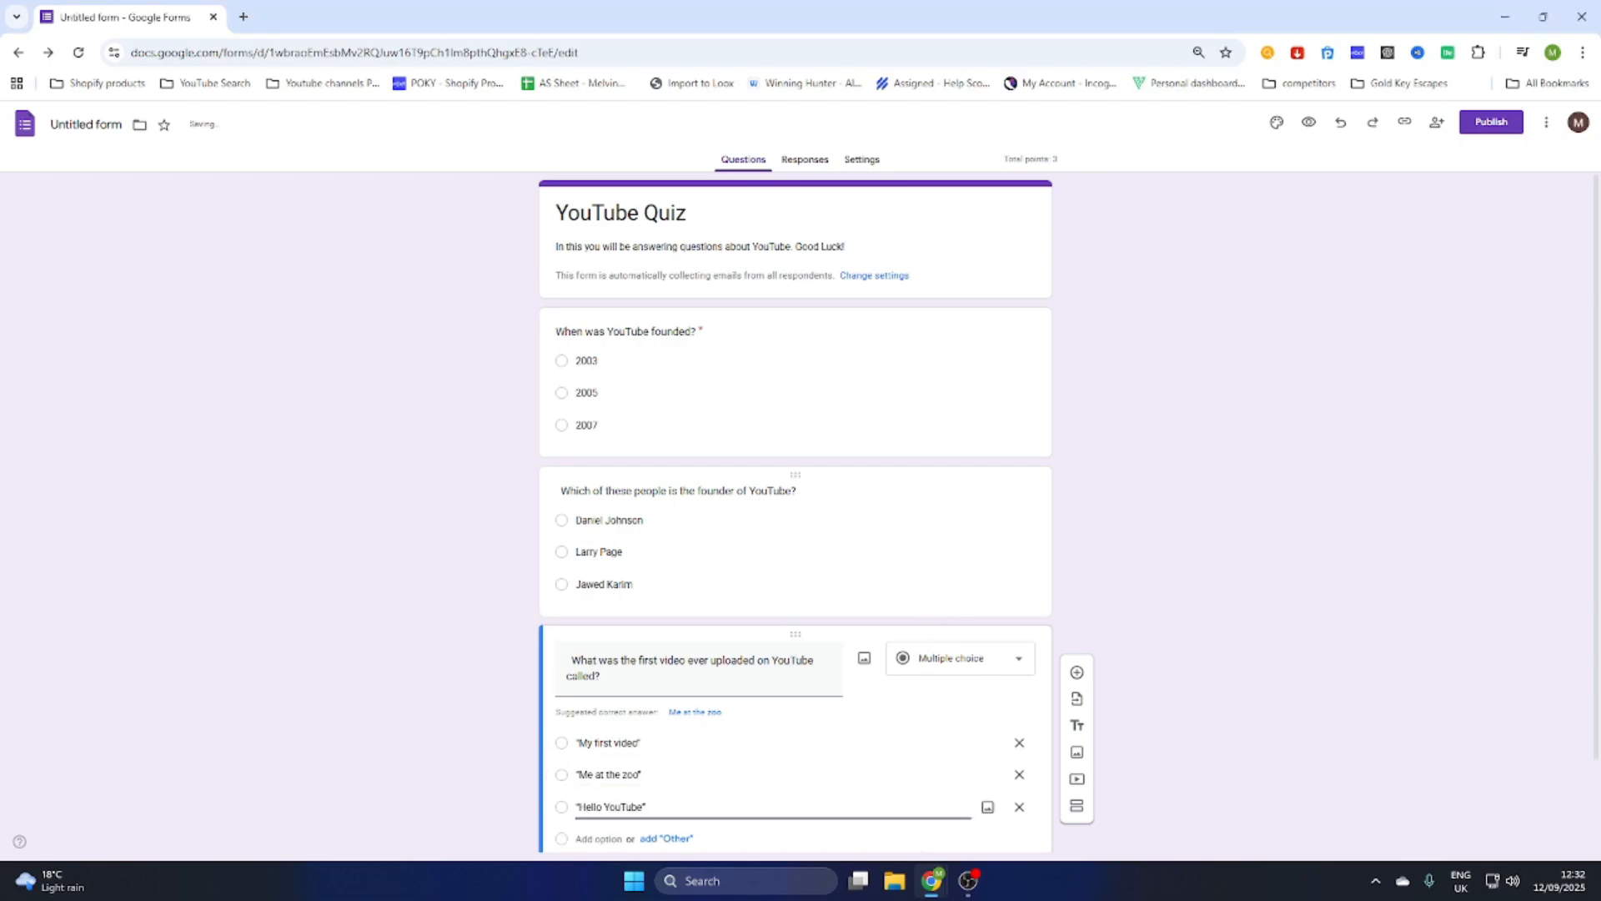
pyautogui.click(1266, 464)
# Step: Mark "Me at the zoo" as the correct answer in the first-video question's answer key
pyautogui.scroll(-2, 1259, 510)
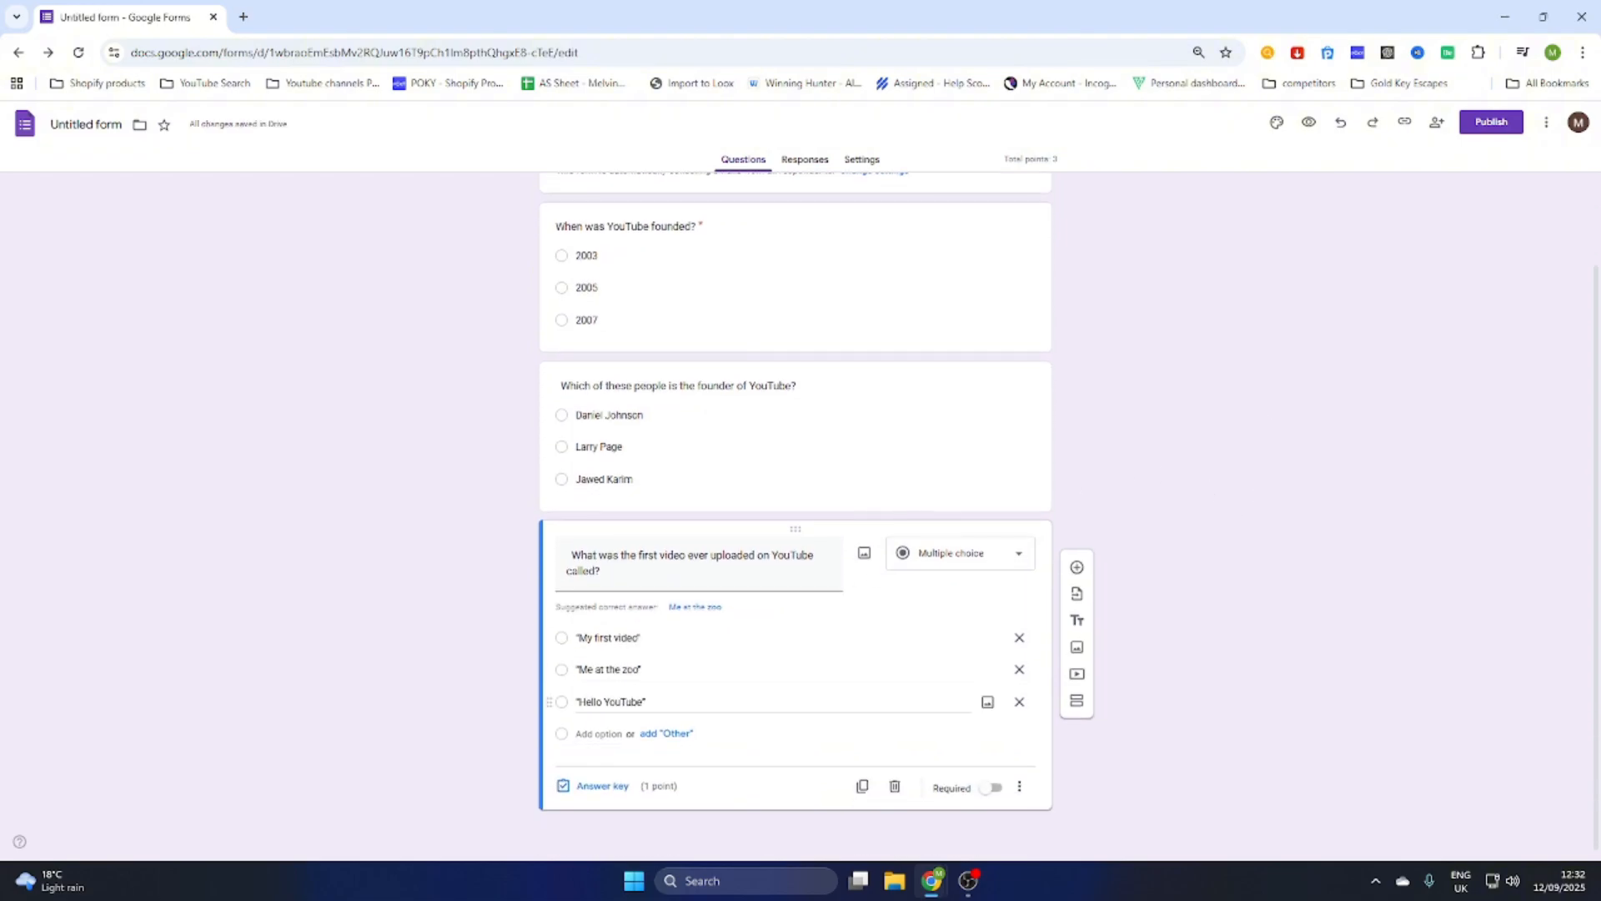
pyautogui.click(593, 788)
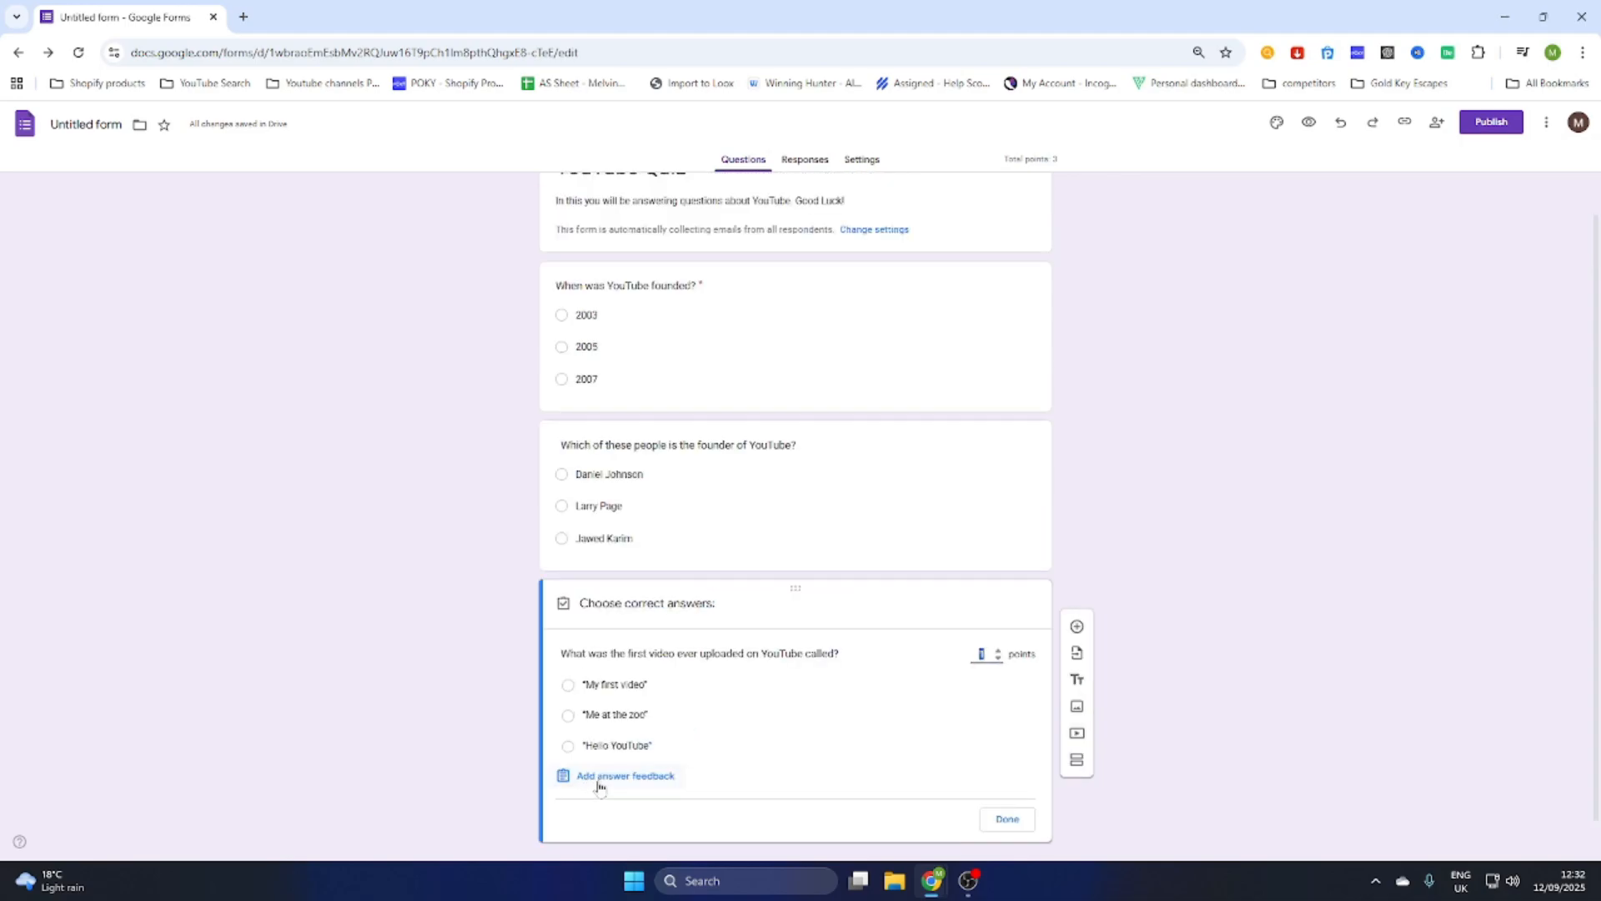
pyautogui.click(568, 714)
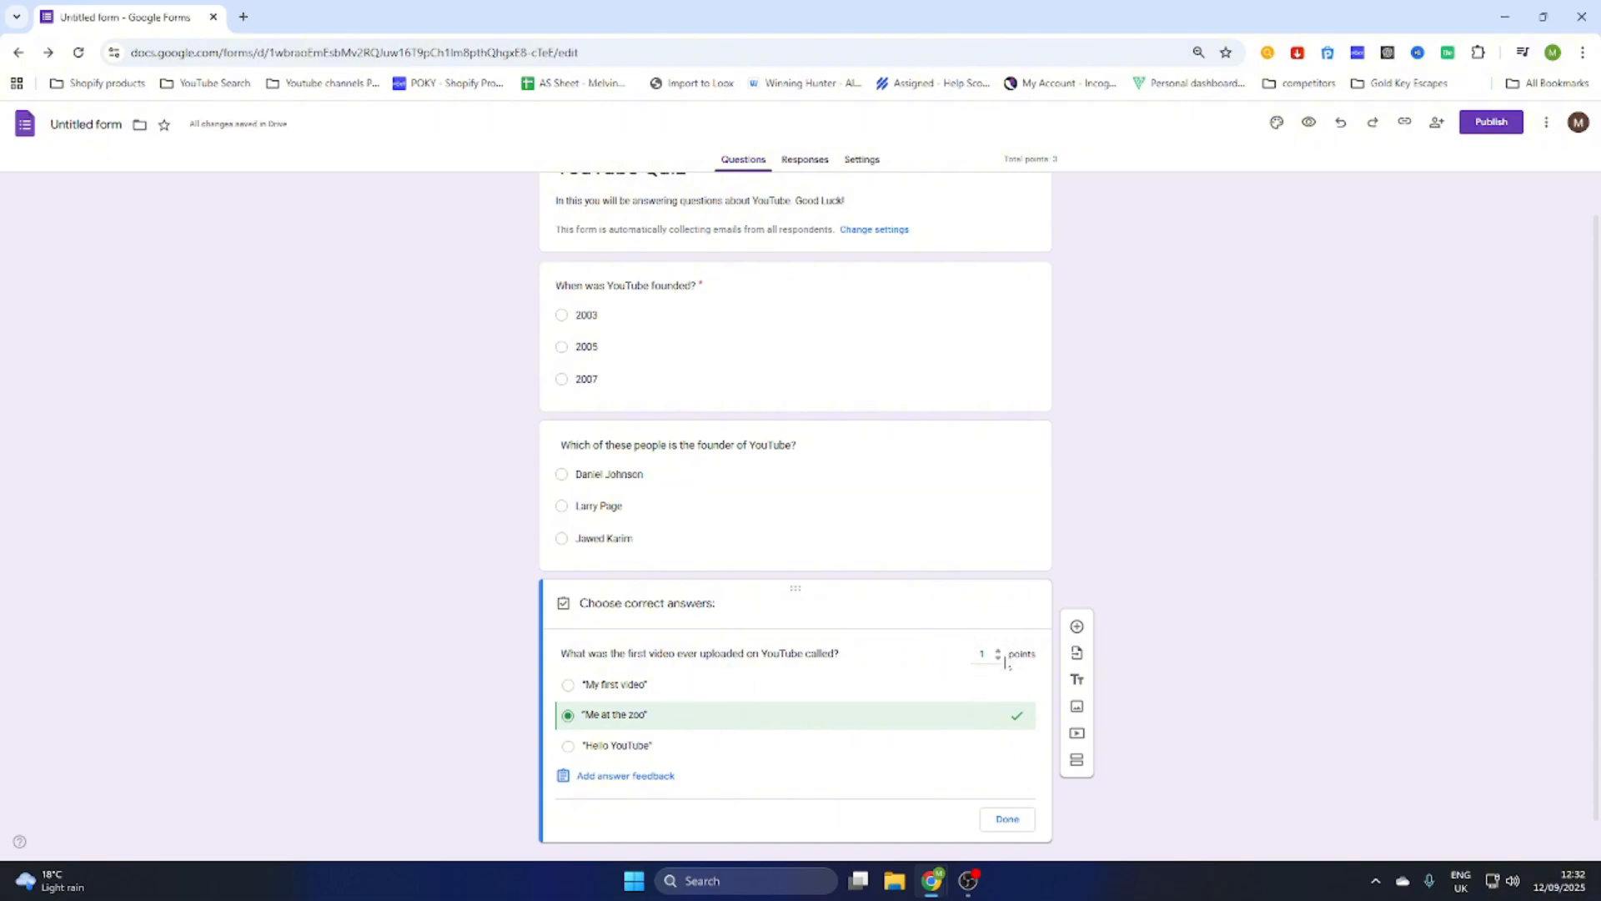
pyautogui.click(1008, 819)
# Step: Add a fourth multiple-choice question reading "Which YouTube channel has the most subscribers (as of 2025)?", without leading spaces
pyautogui.scroll(-1, 1248, 550)
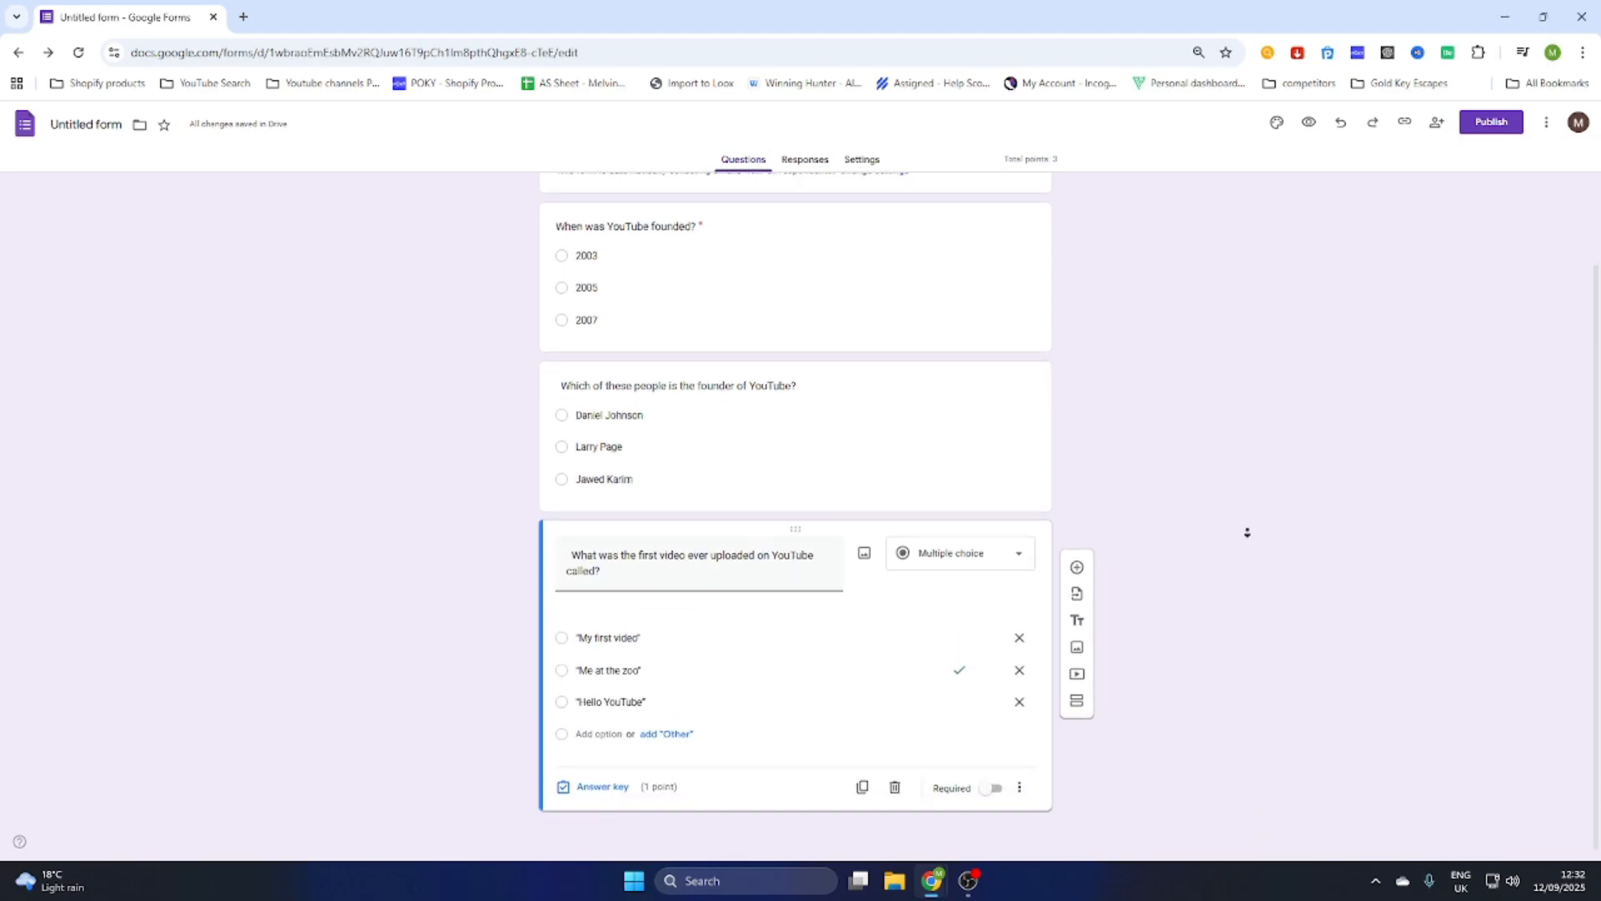
pyautogui.click(1076, 594)
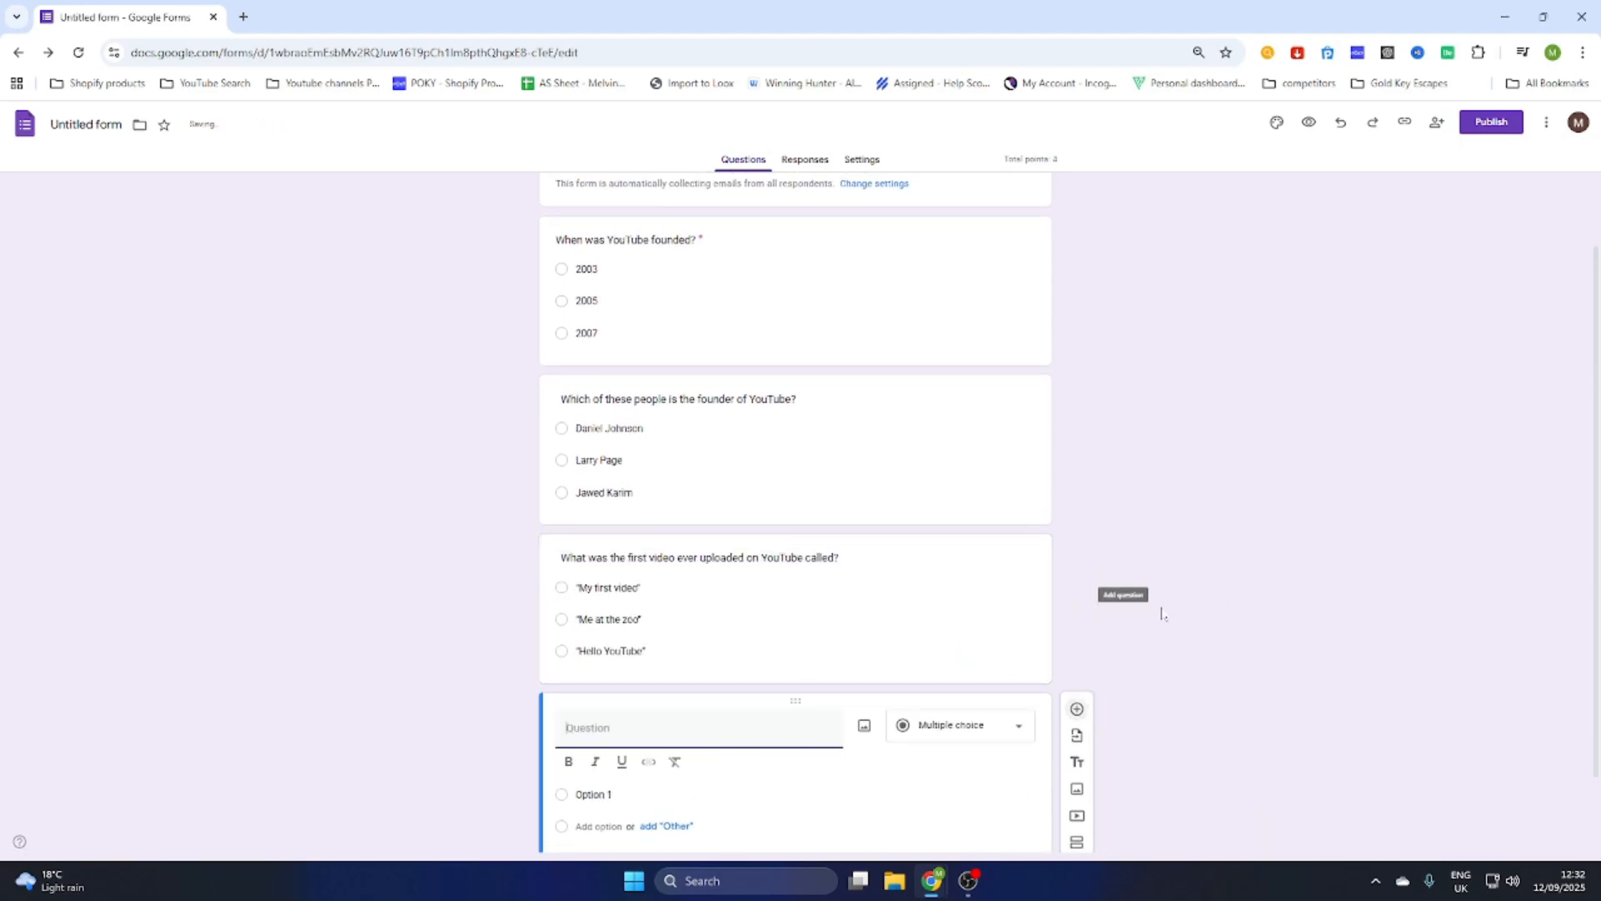
pyautogui.scroll(-1, 1227, 584)
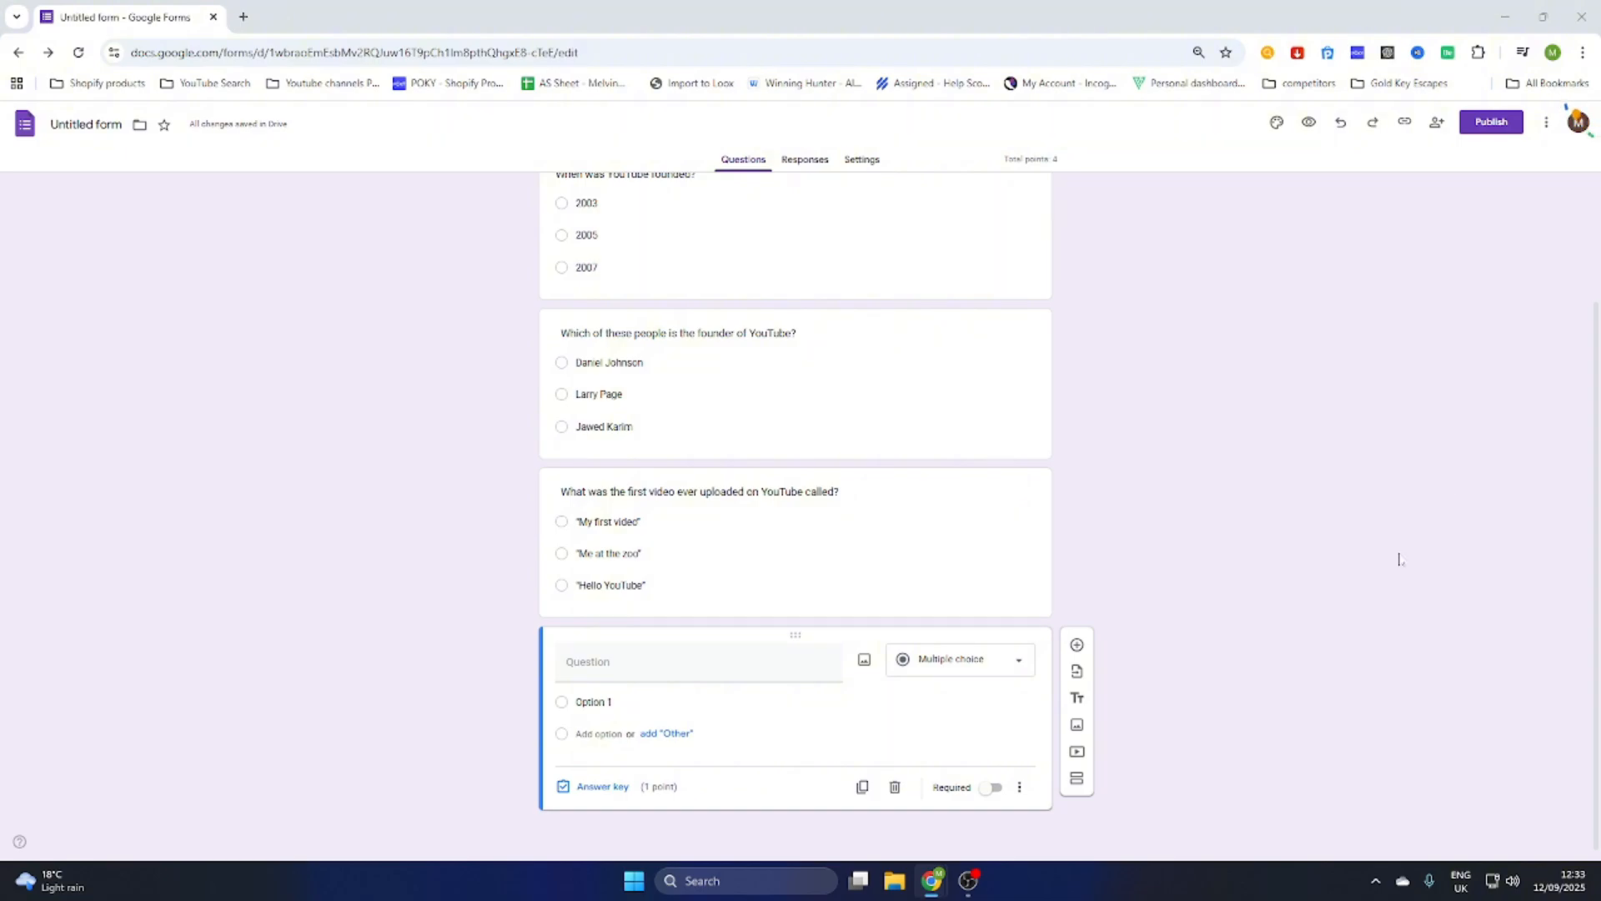
pyautogui.click(699, 663)
pyautogui.write('Which YouTube channel has the most subscribers (as of 2025)?')
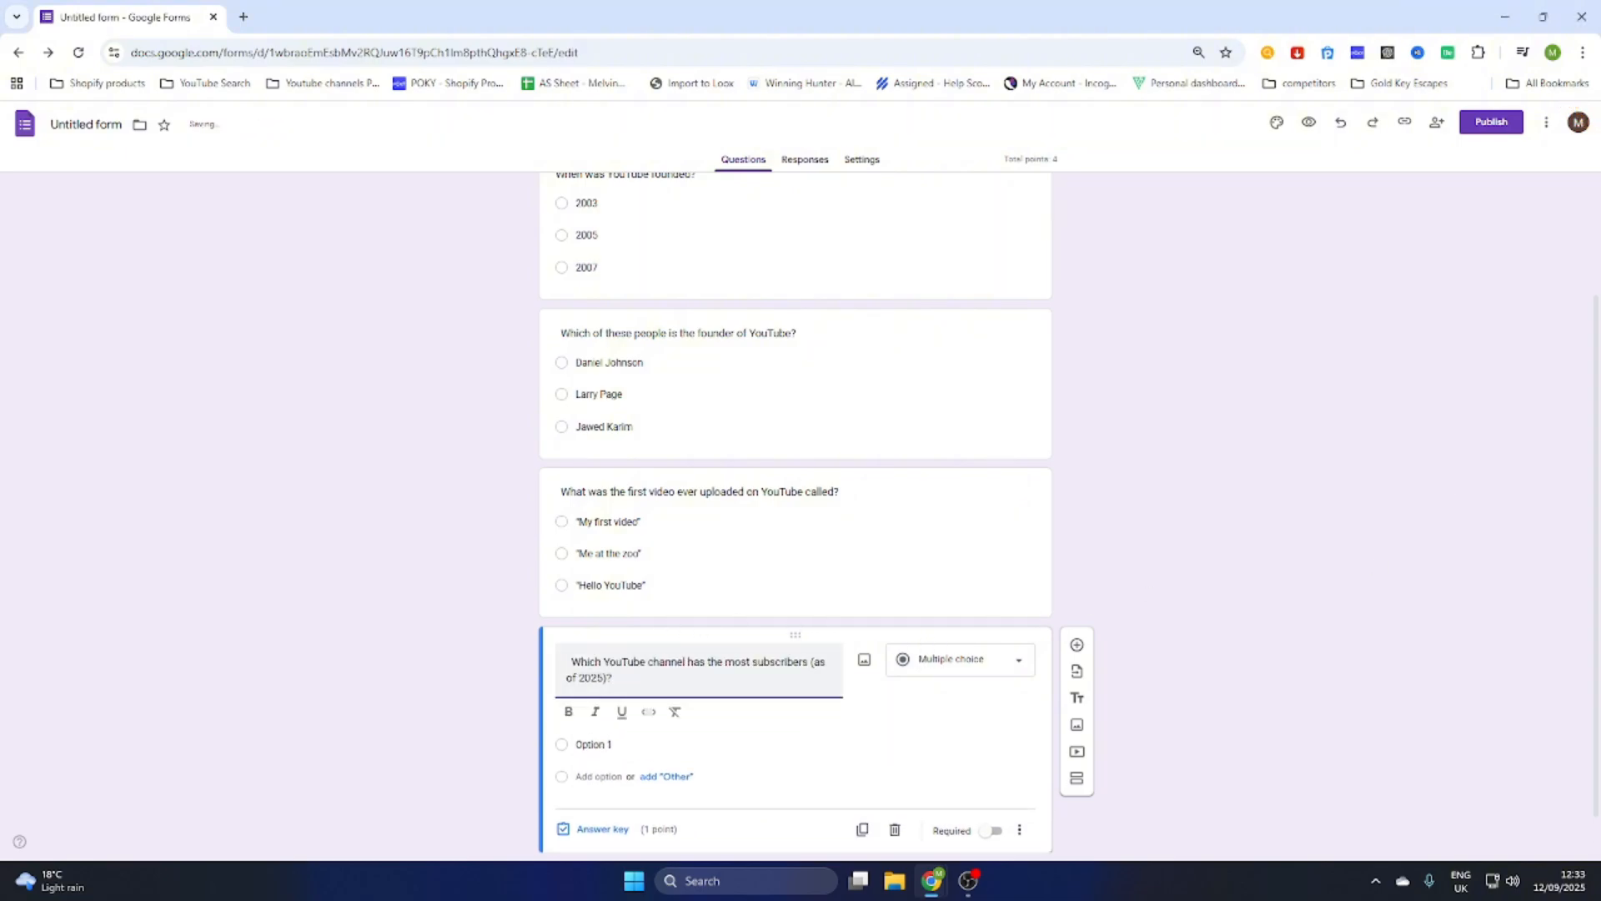
pyautogui.click(571, 662)
pyautogui.press('BackSpace')
pyautogui.press('BackSpace')
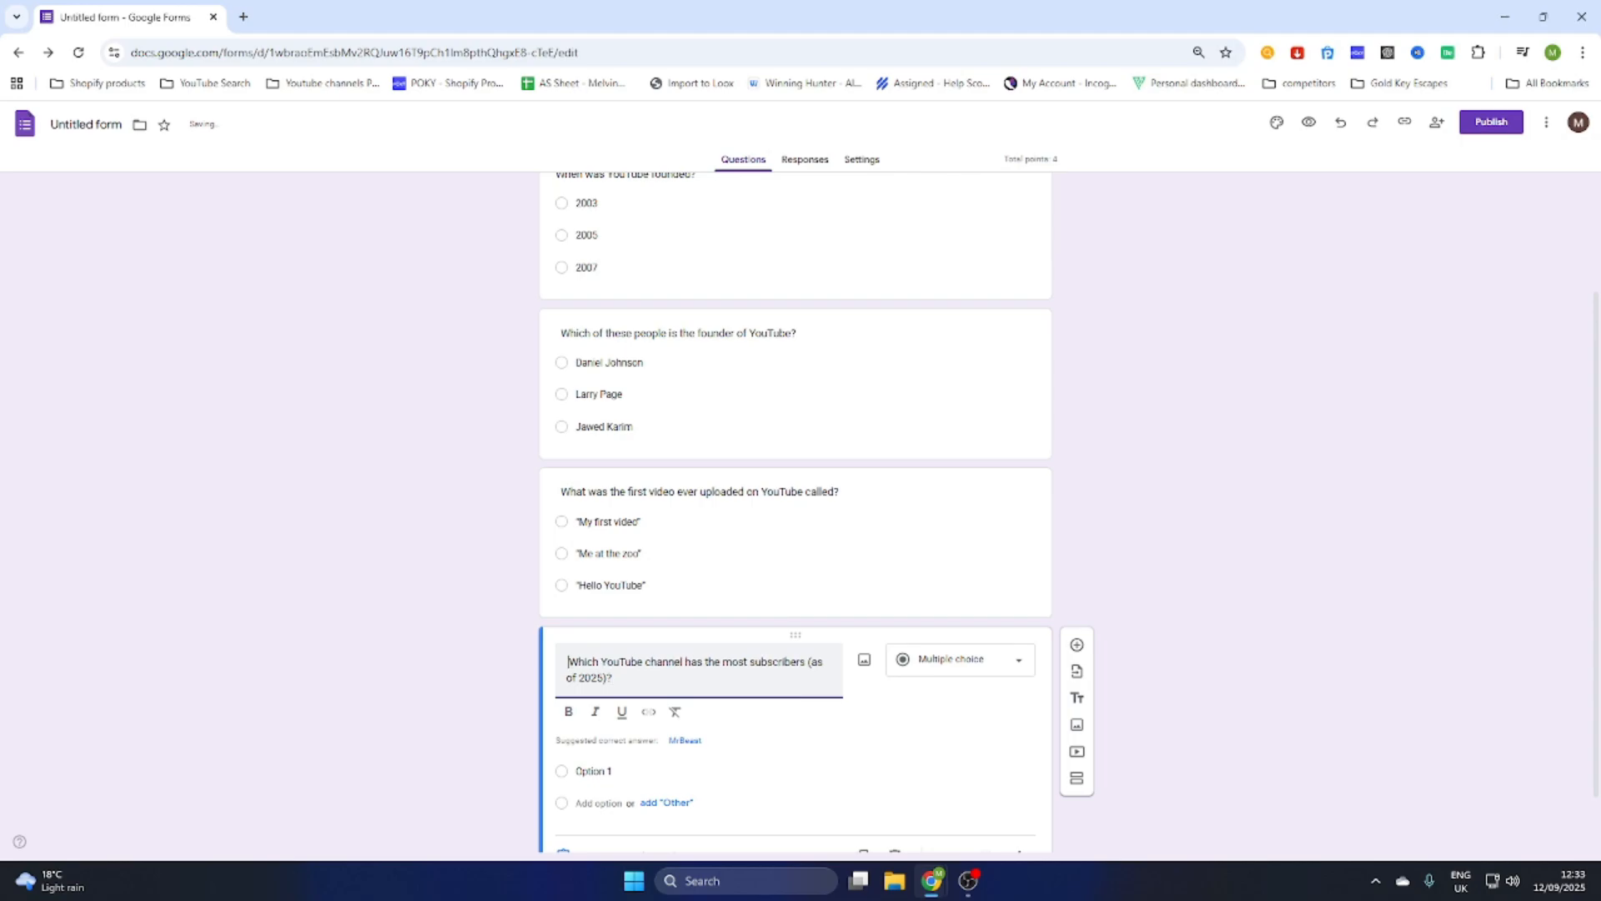
pyautogui.click(1158, 588)
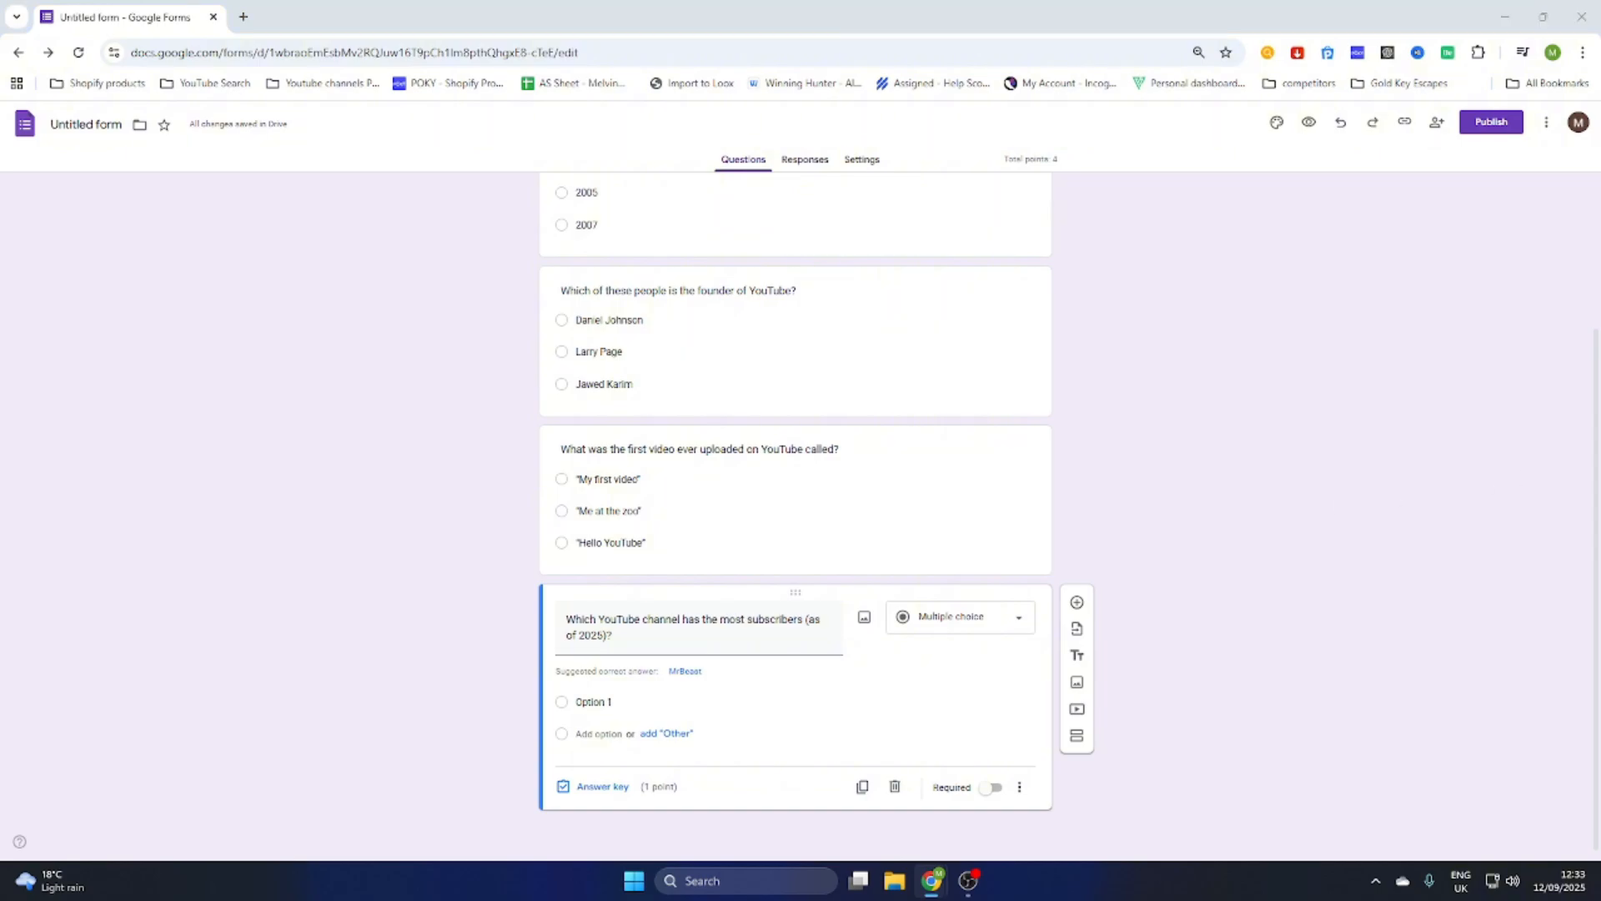
# Step: Give the most-subscribers question the answer options T-Series, Cocomelon and the suggested MrBeast
pyautogui.write('T-Series')
pyautogui.press('Return')
pyautogui.write('Cocomelon')
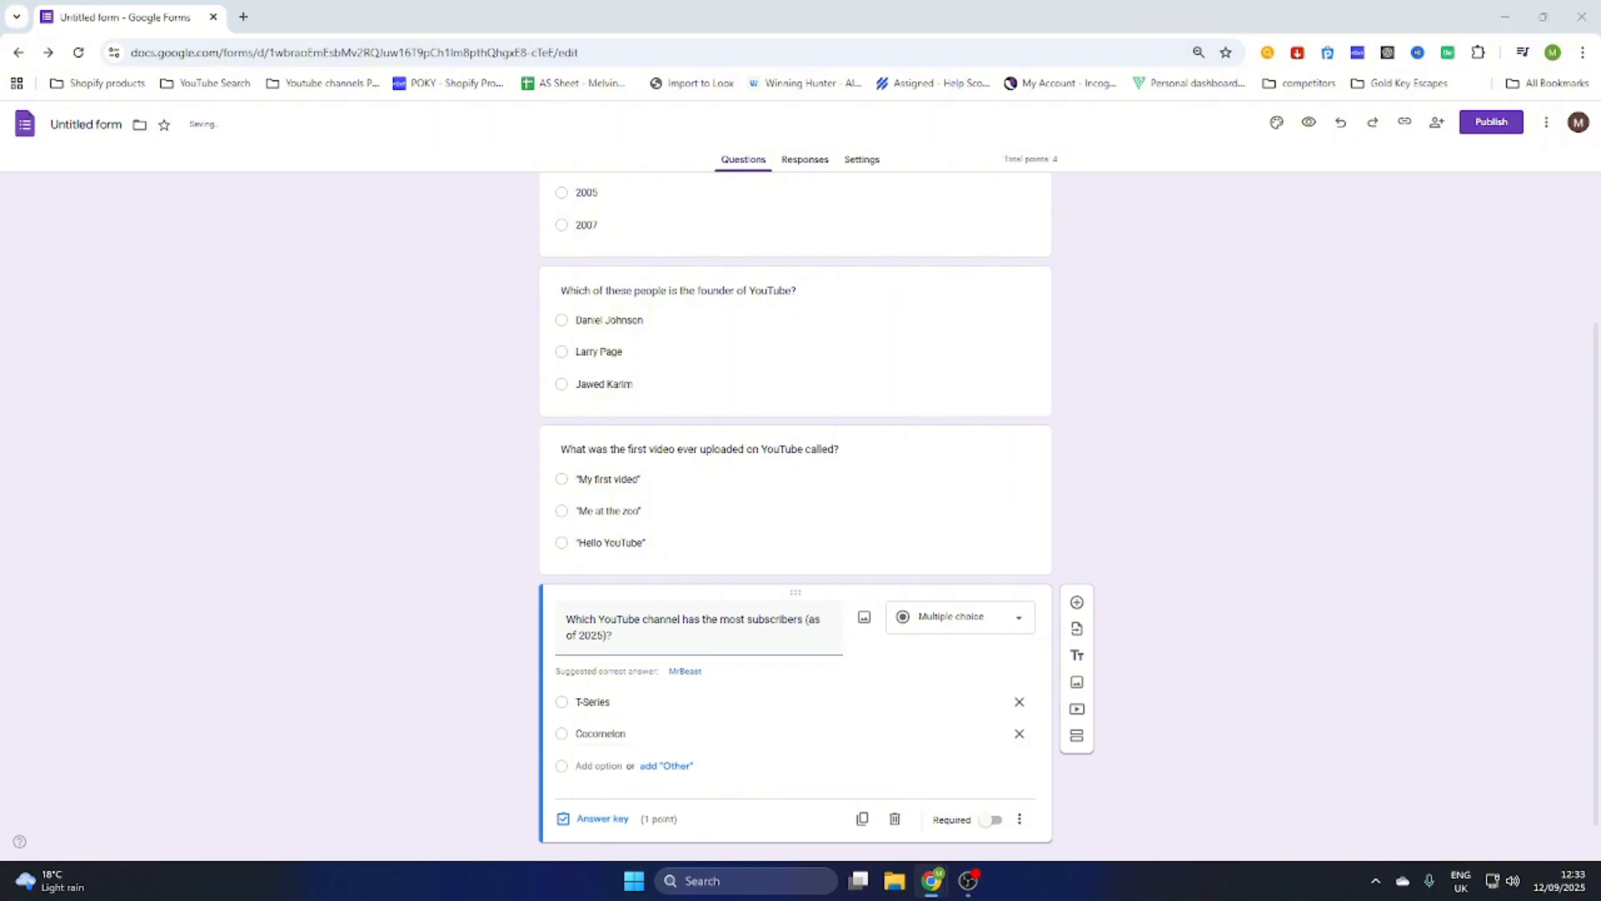
pyautogui.click(685, 670)
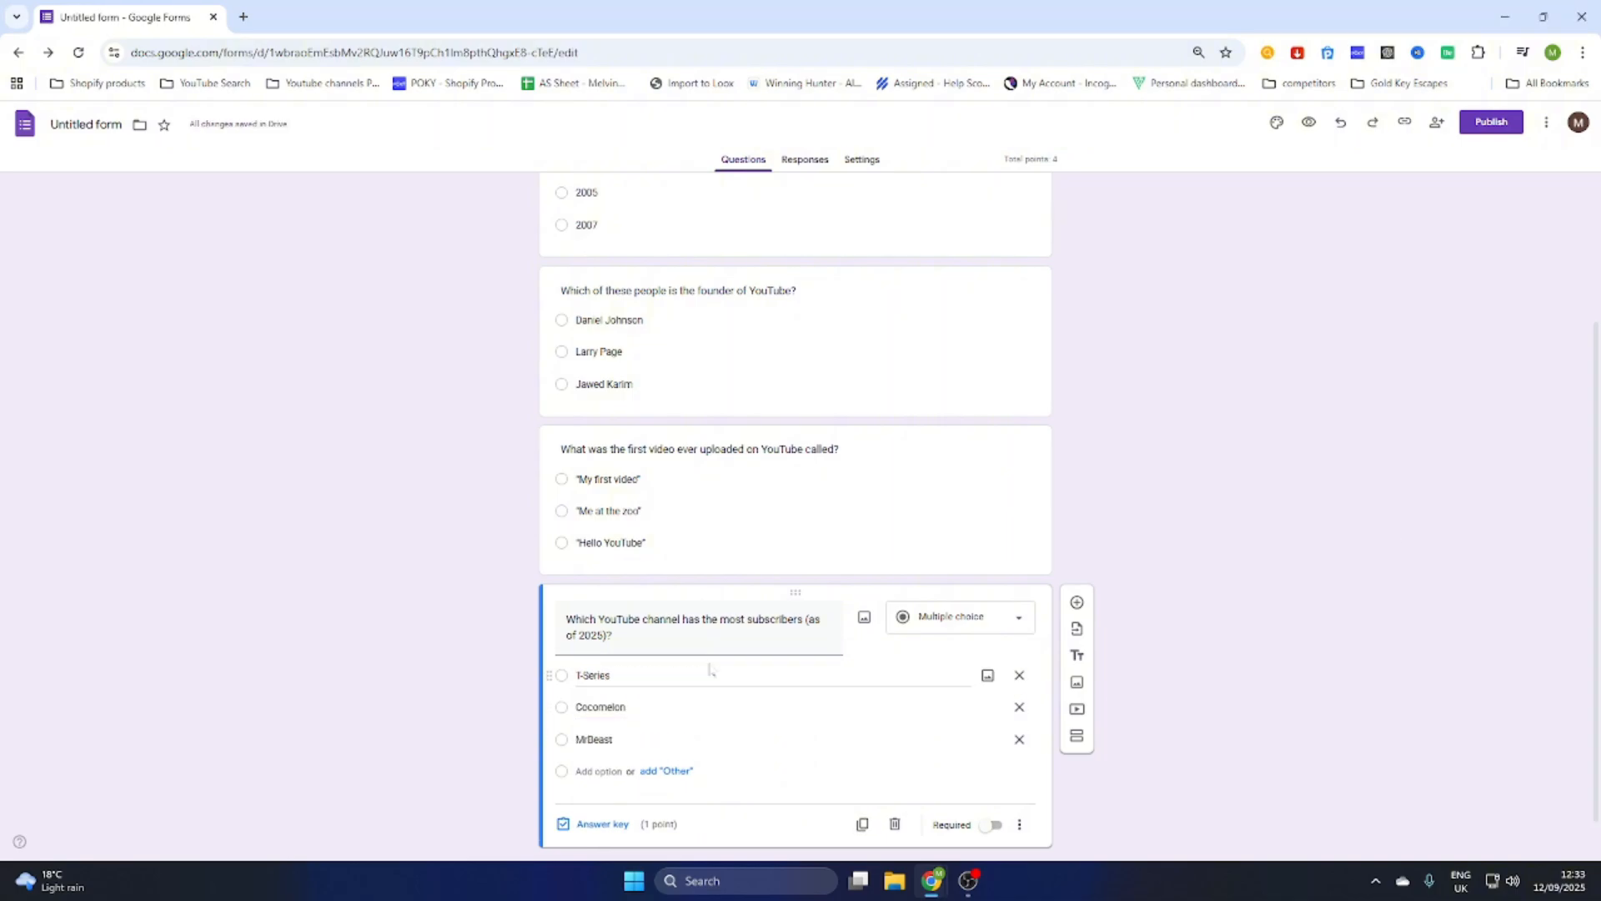
# Step: Mark T-Series as the correct answer in the most-subscribers question's answer key
pyautogui.click(602, 823)
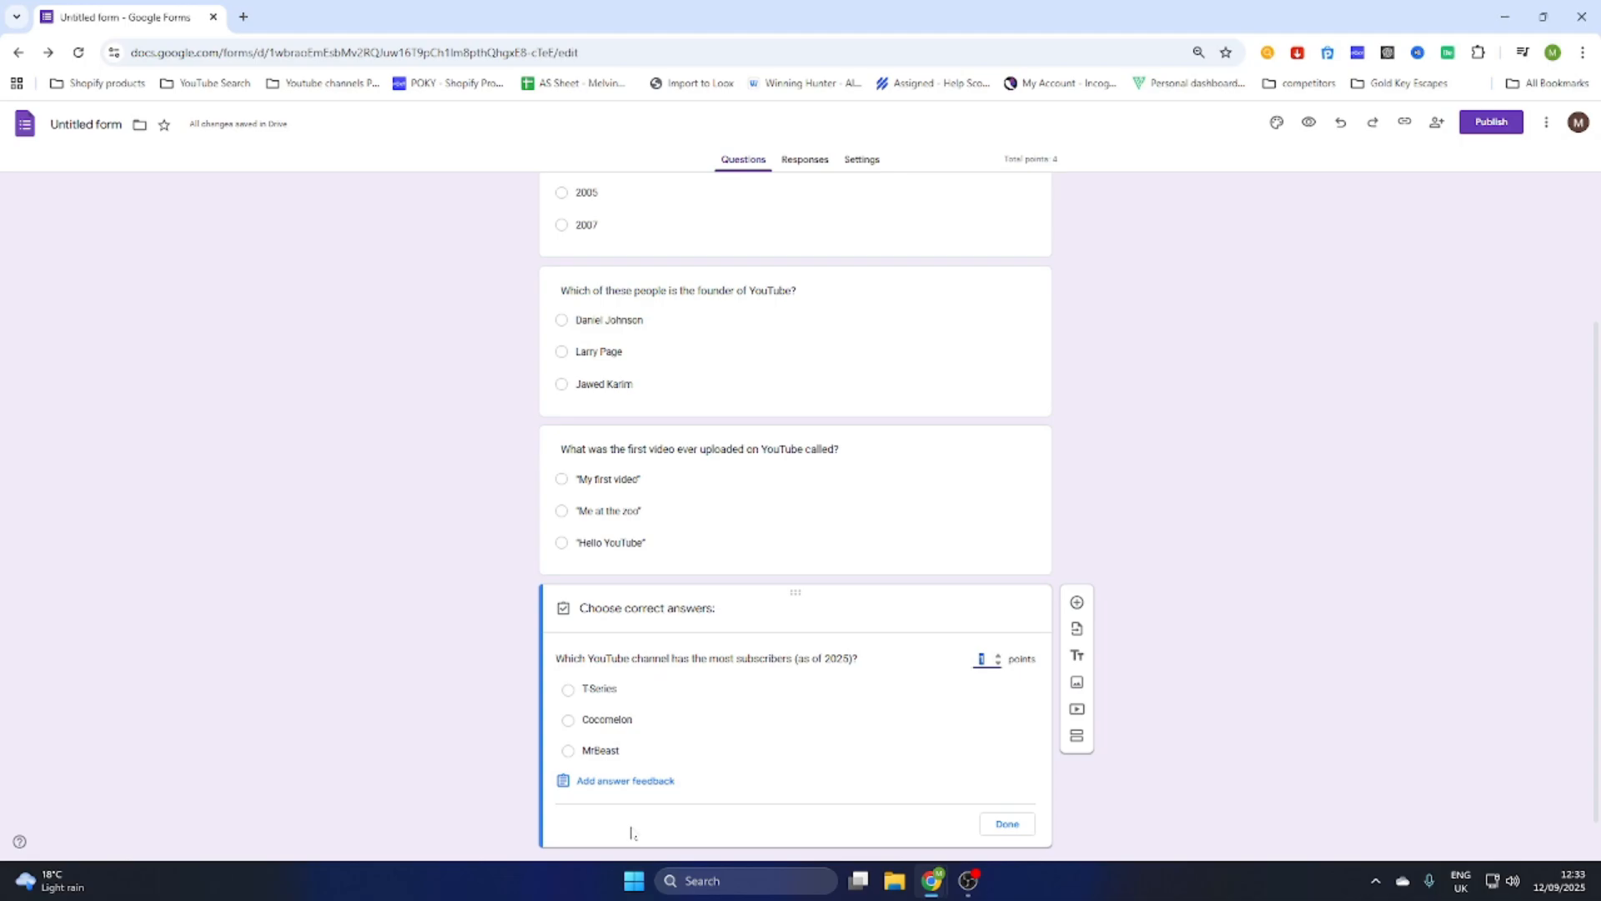
pyautogui.click(568, 691)
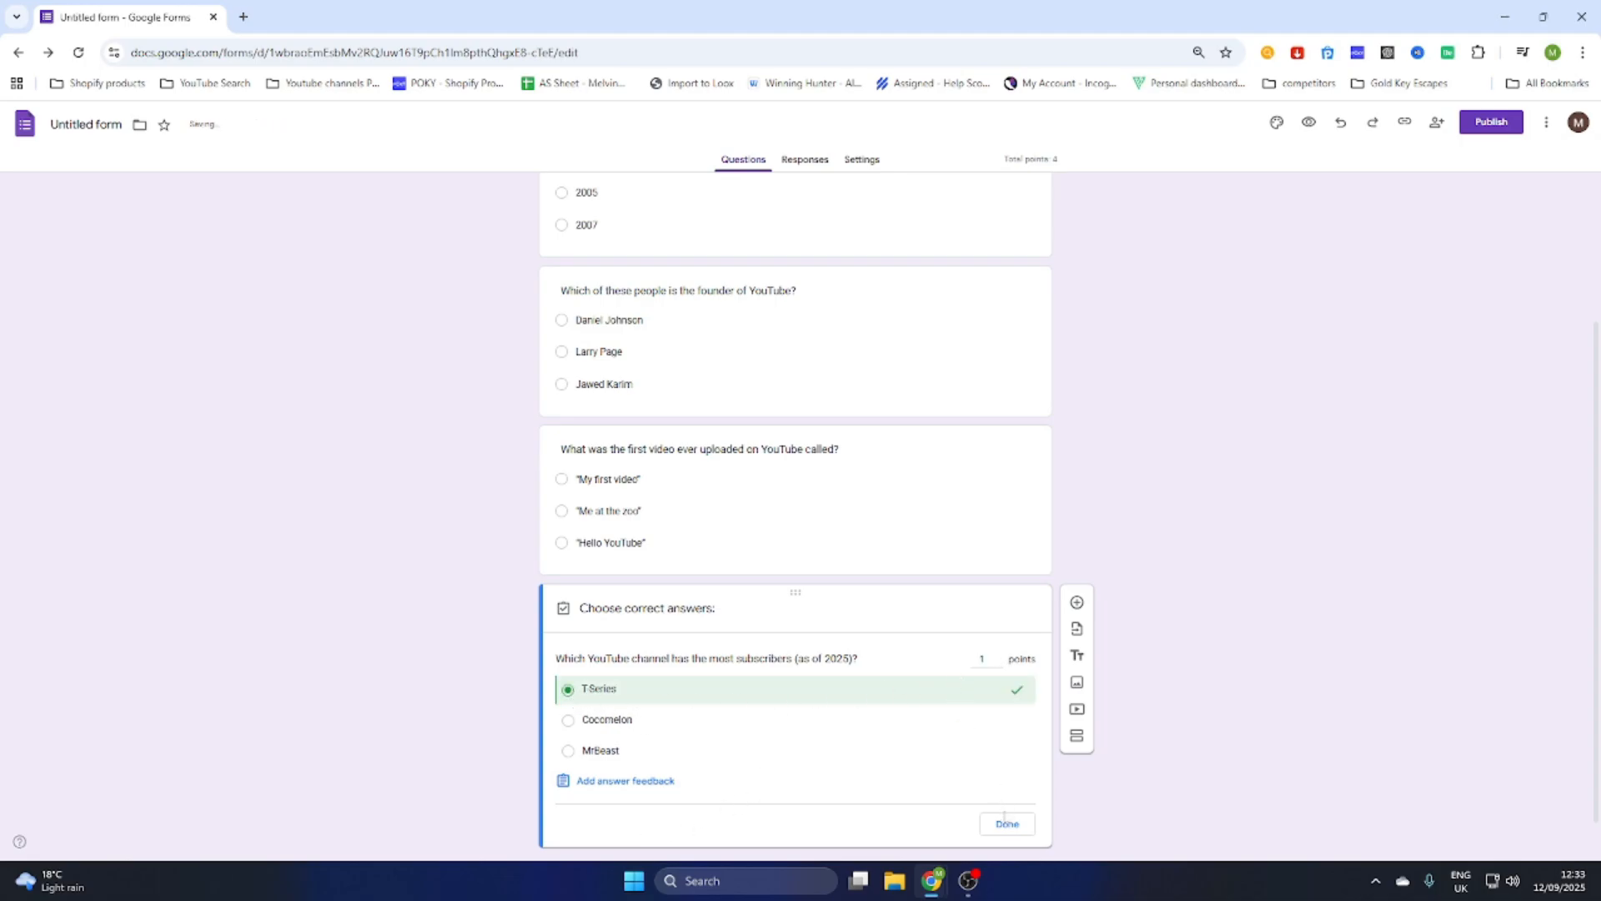
pyautogui.click(1006, 820)
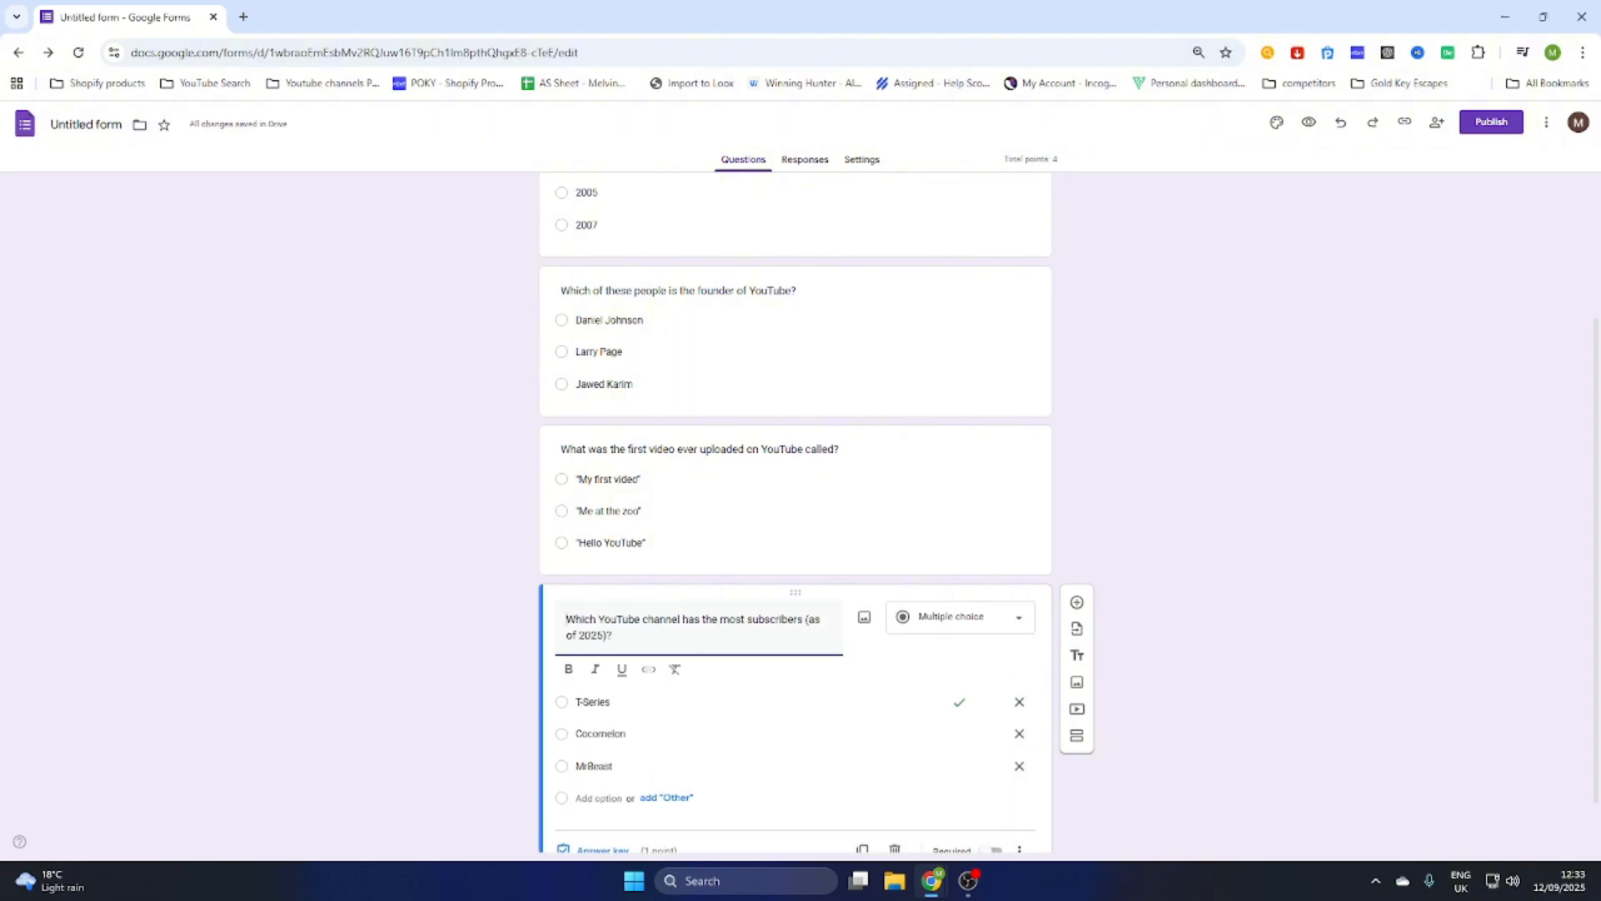
pyautogui.scroll(3, 1576, 428)
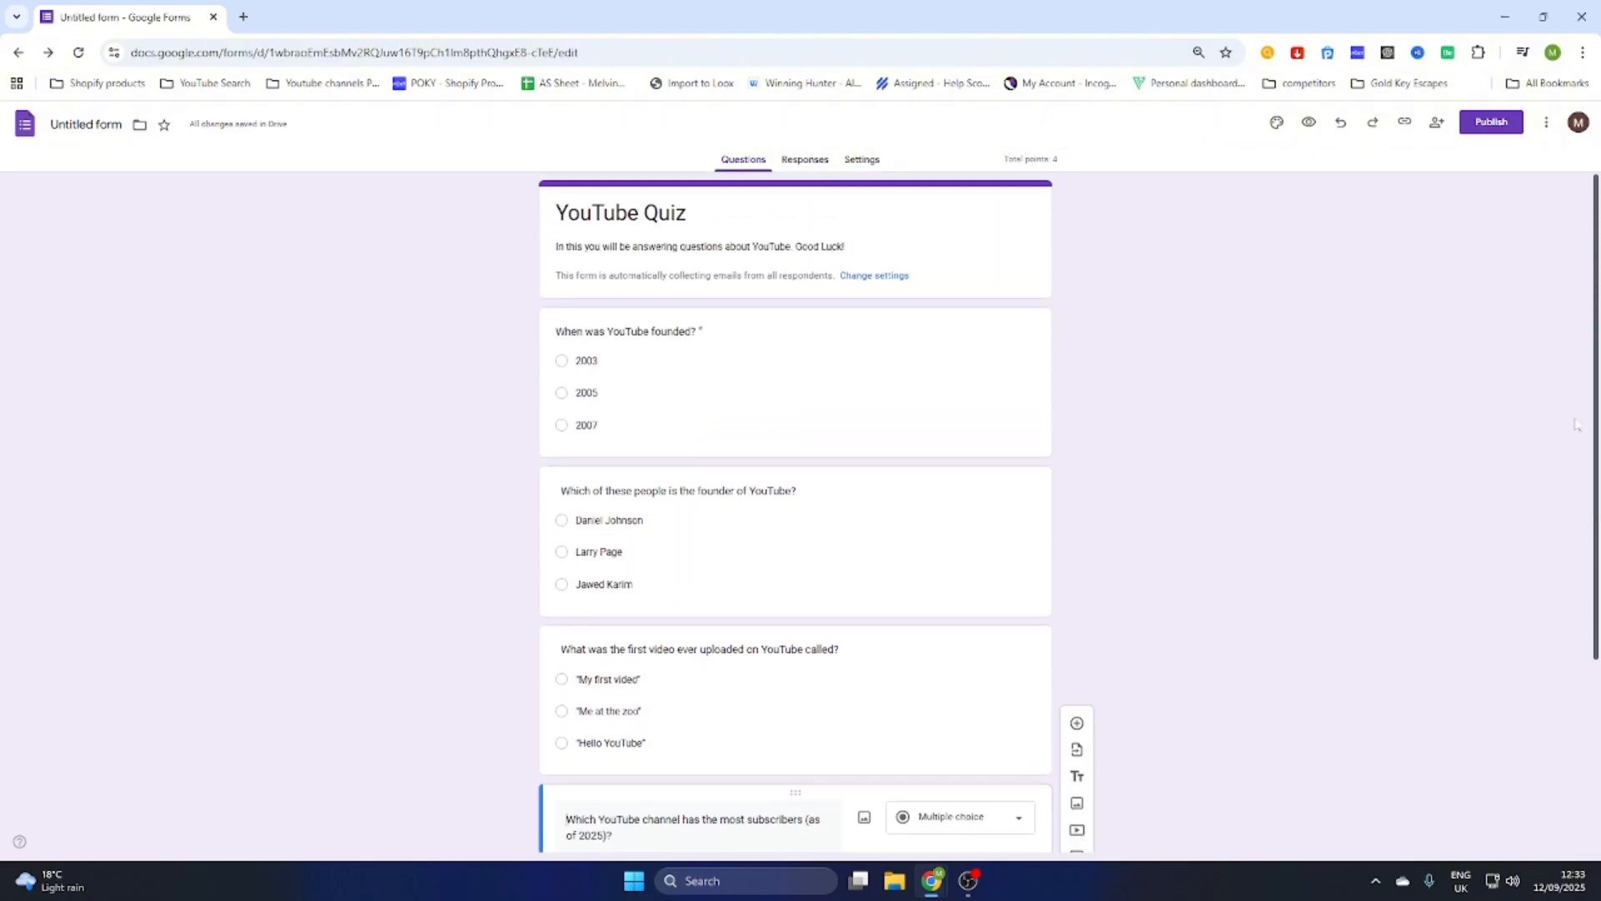
pyautogui.scroll(-3, 1575, 428)
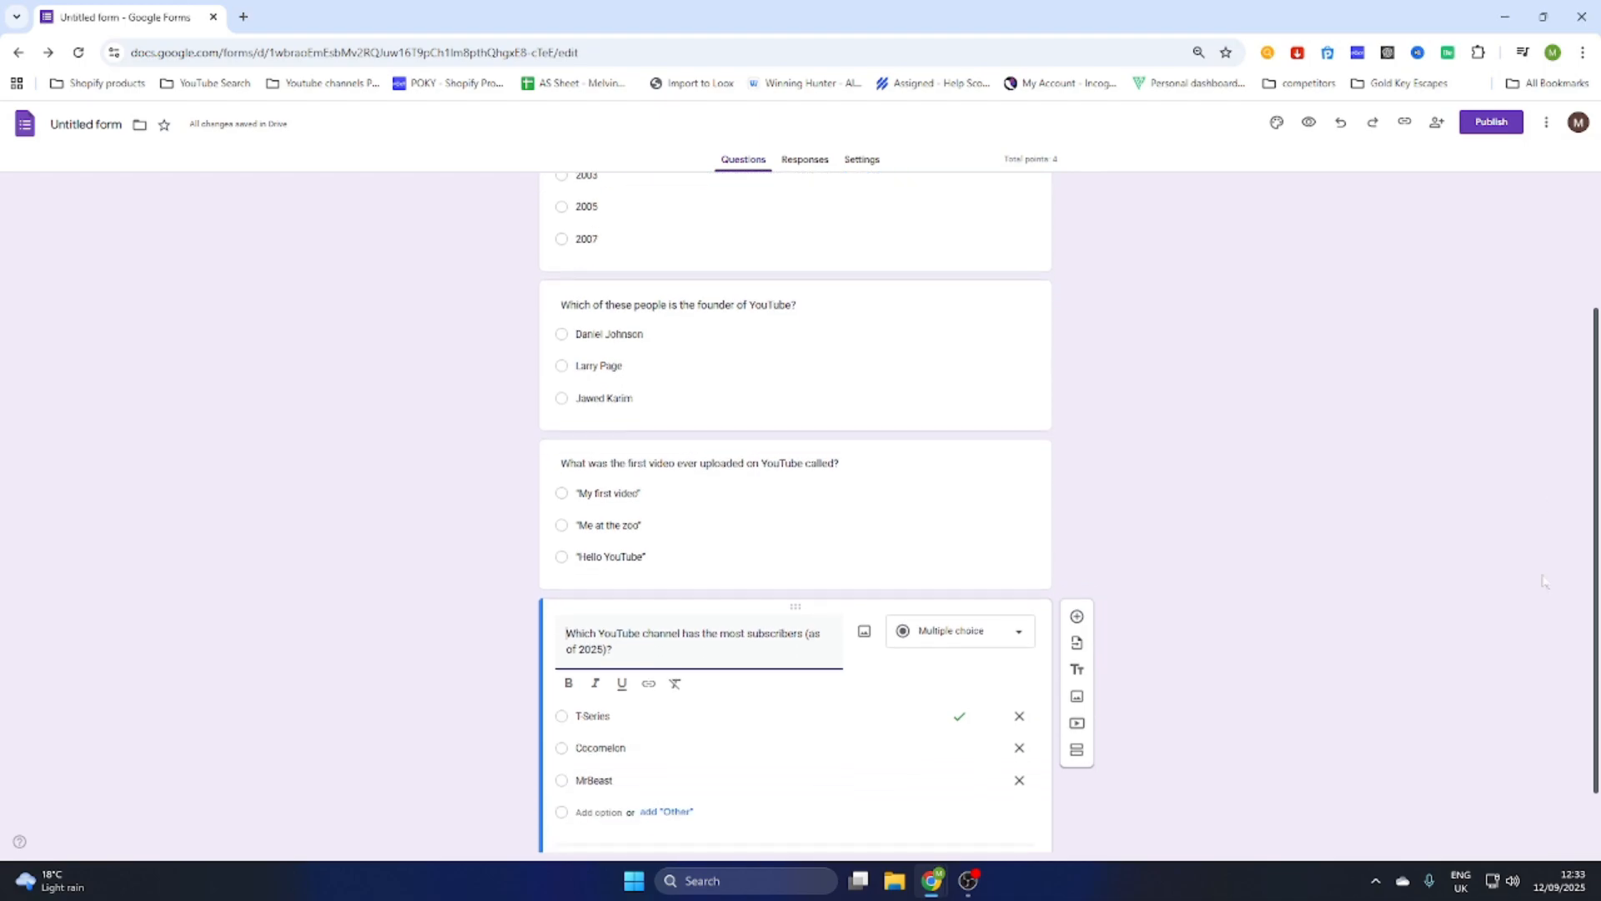
pyautogui.click(1516, 674)
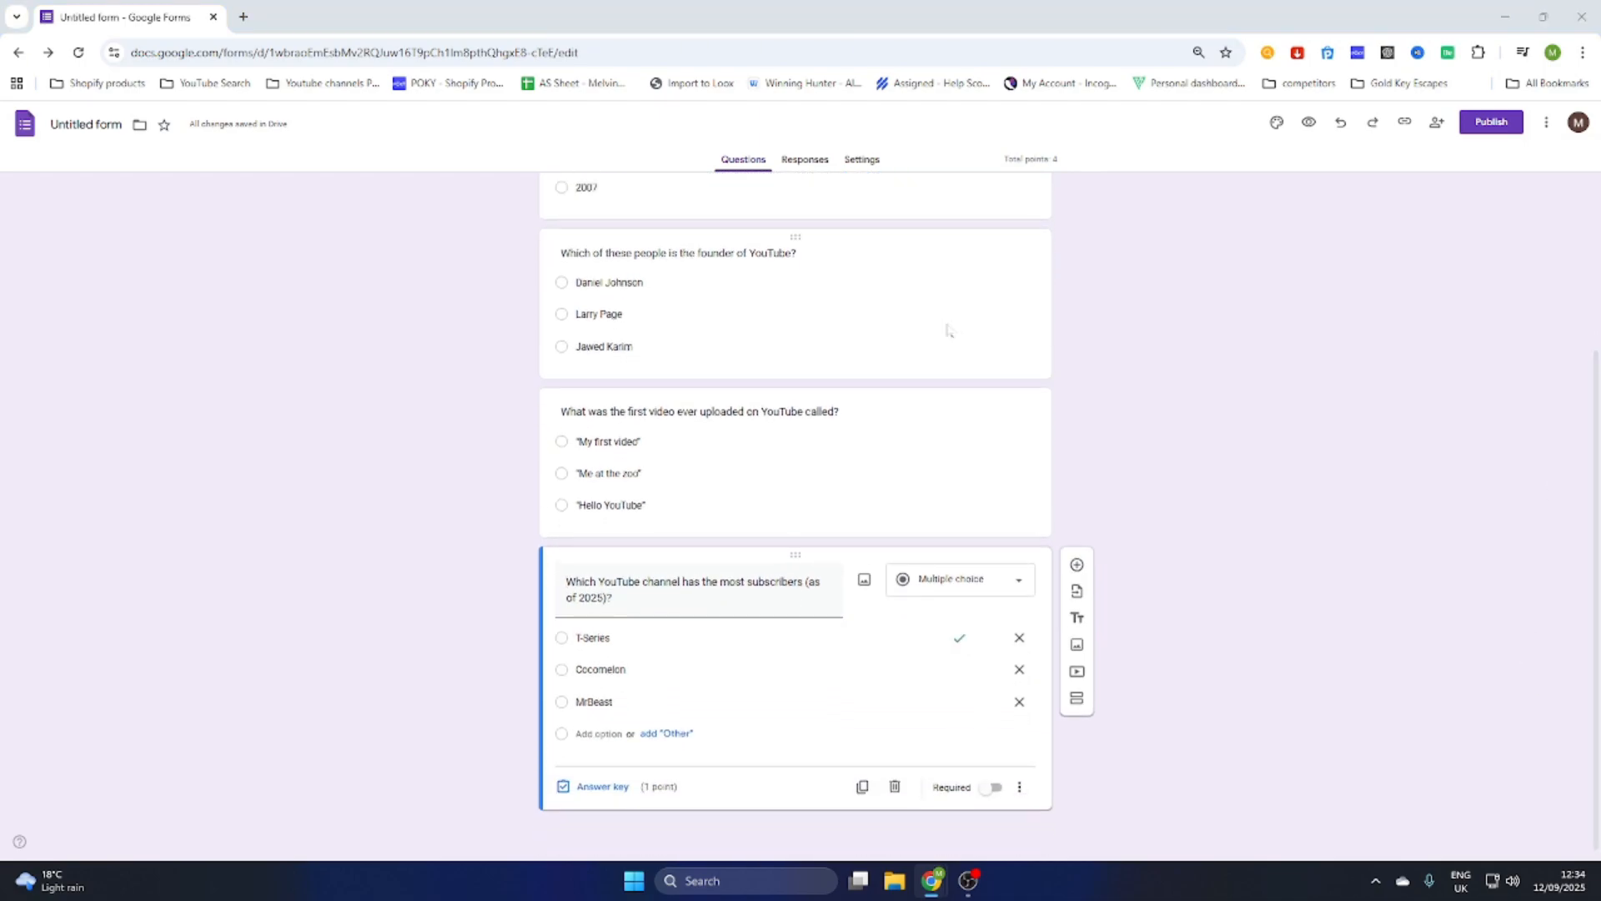
# Step: Link the form's responses to a new spreadsheet named "YouTube Quiz Responses" and dismiss the table formatting tip there
pyautogui.click(798, 159)
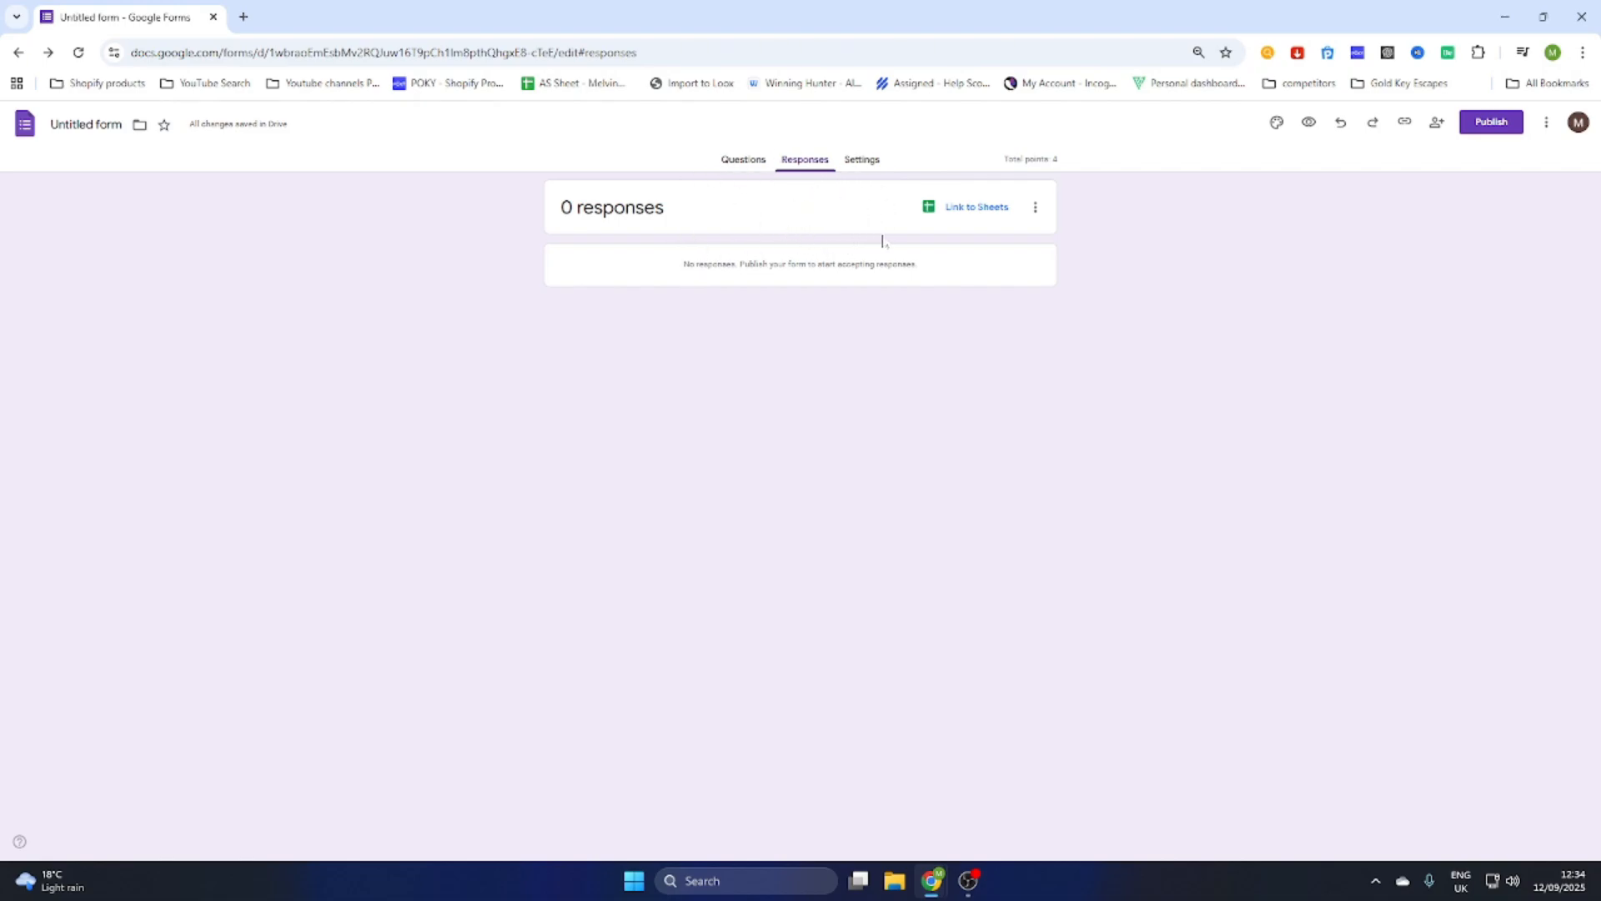
pyautogui.click(962, 210)
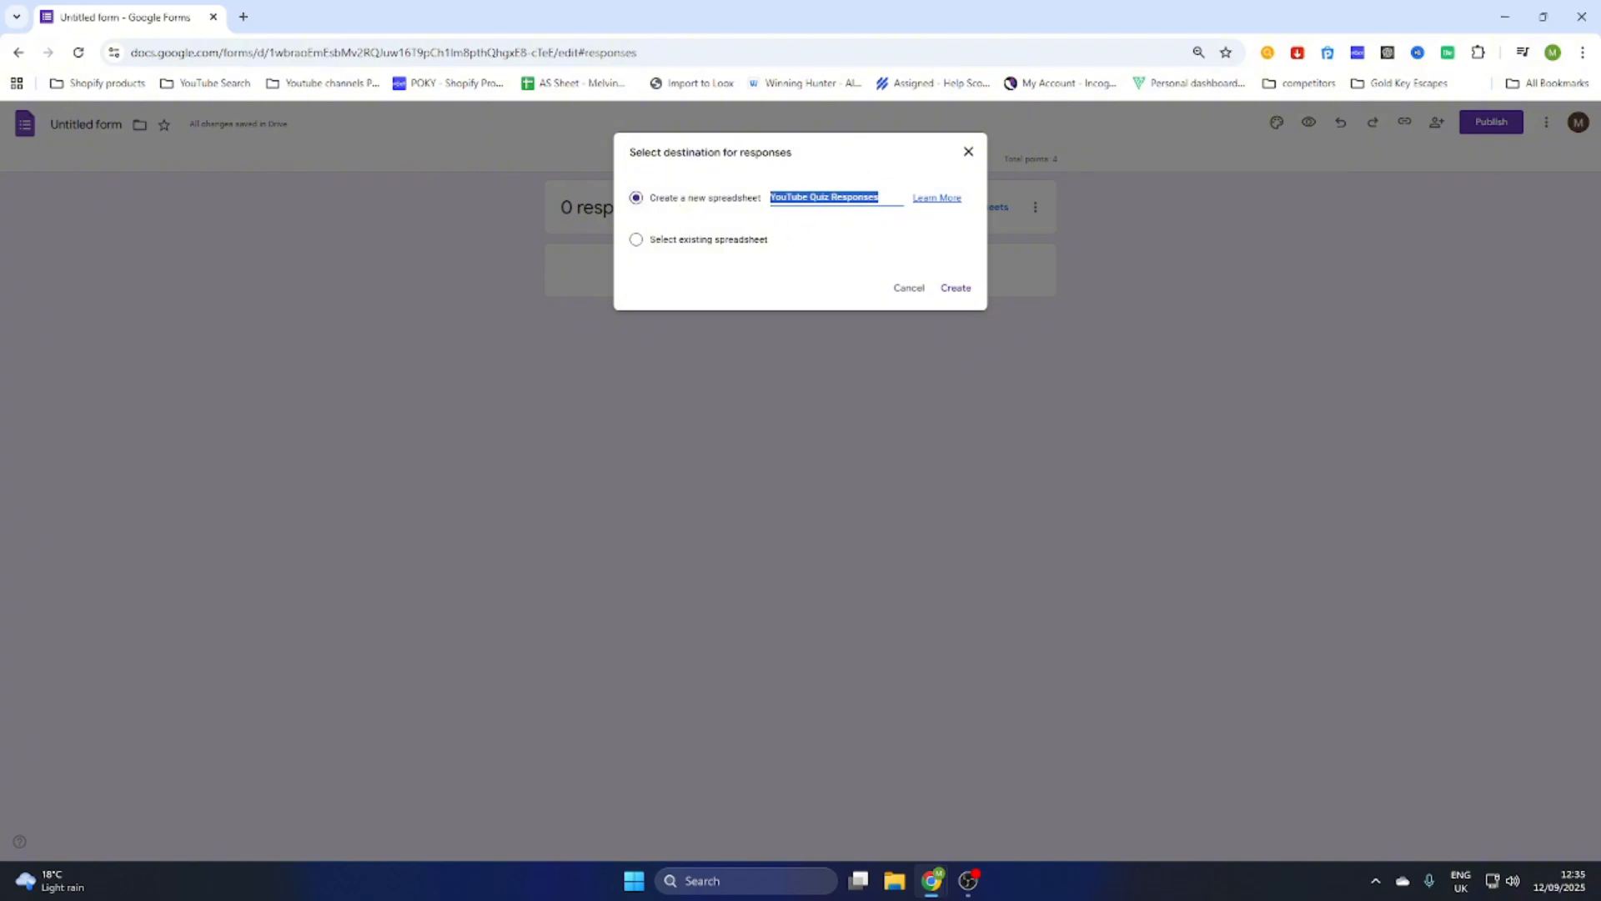
pyautogui.click(959, 291)
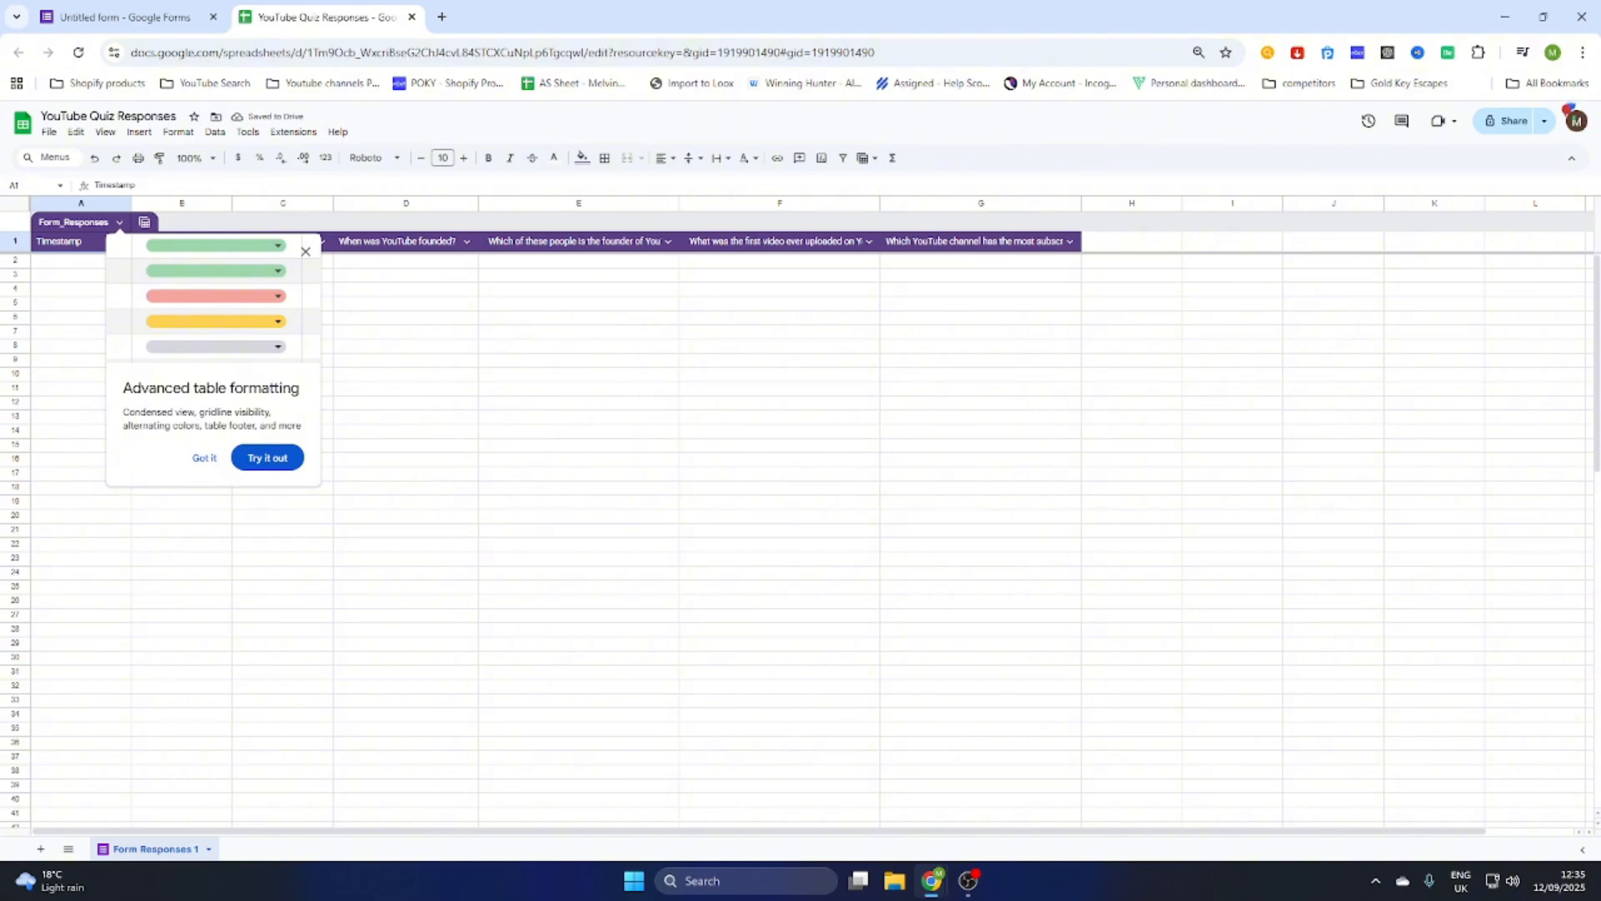
pyautogui.click(204, 457)
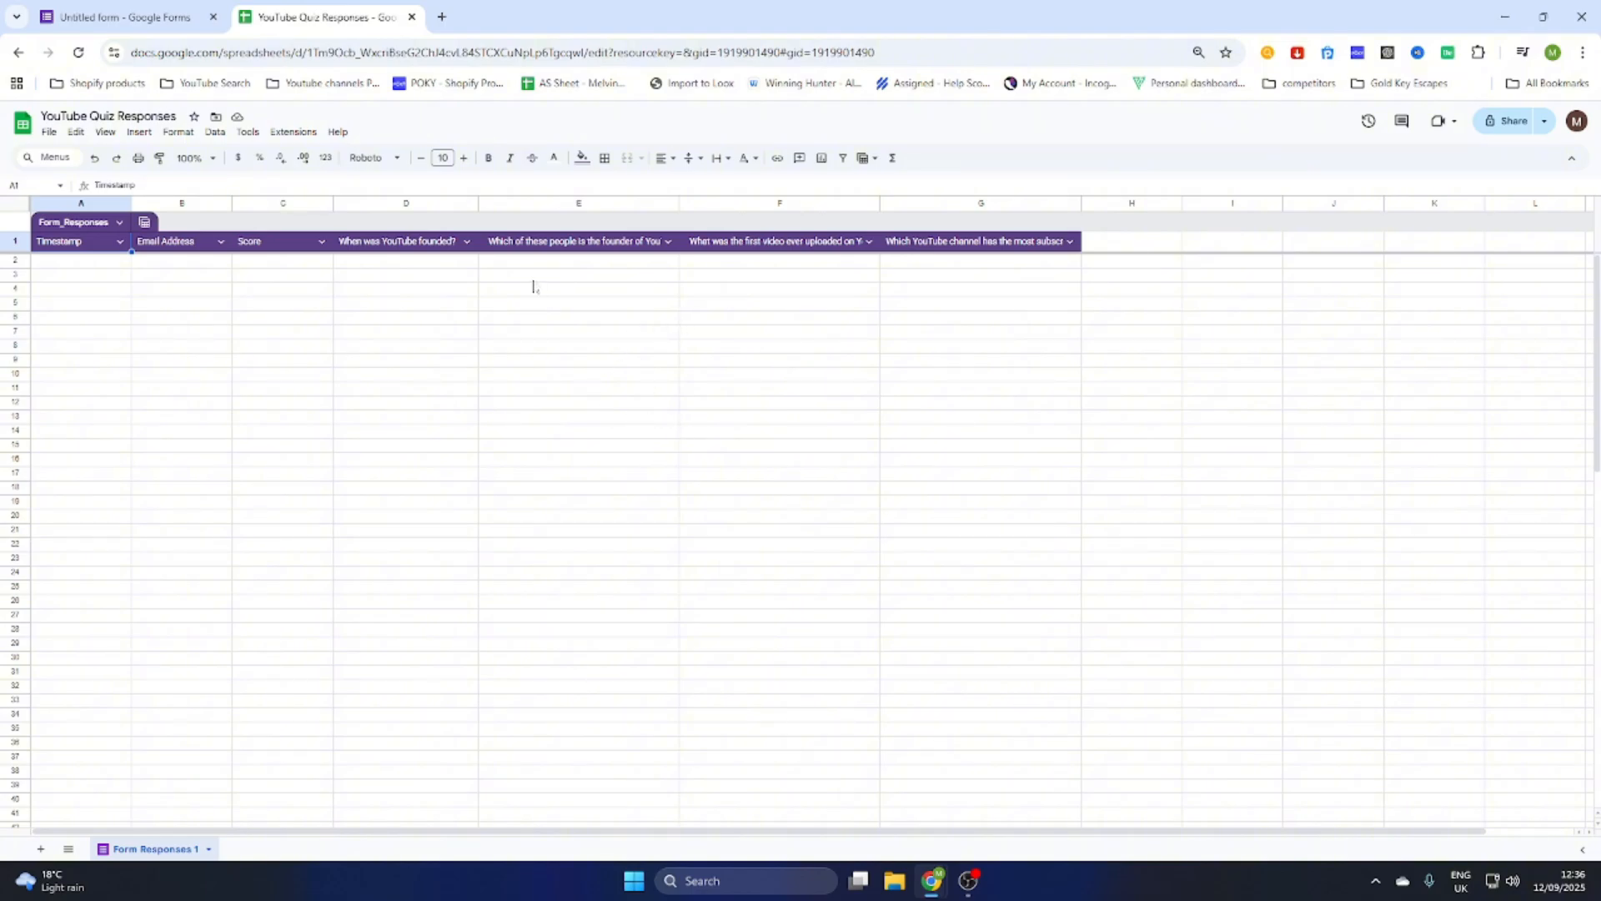
# Step: Return to the form, review its sharing access, and publish it for anyone with the link
pyautogui.click(125, 17)
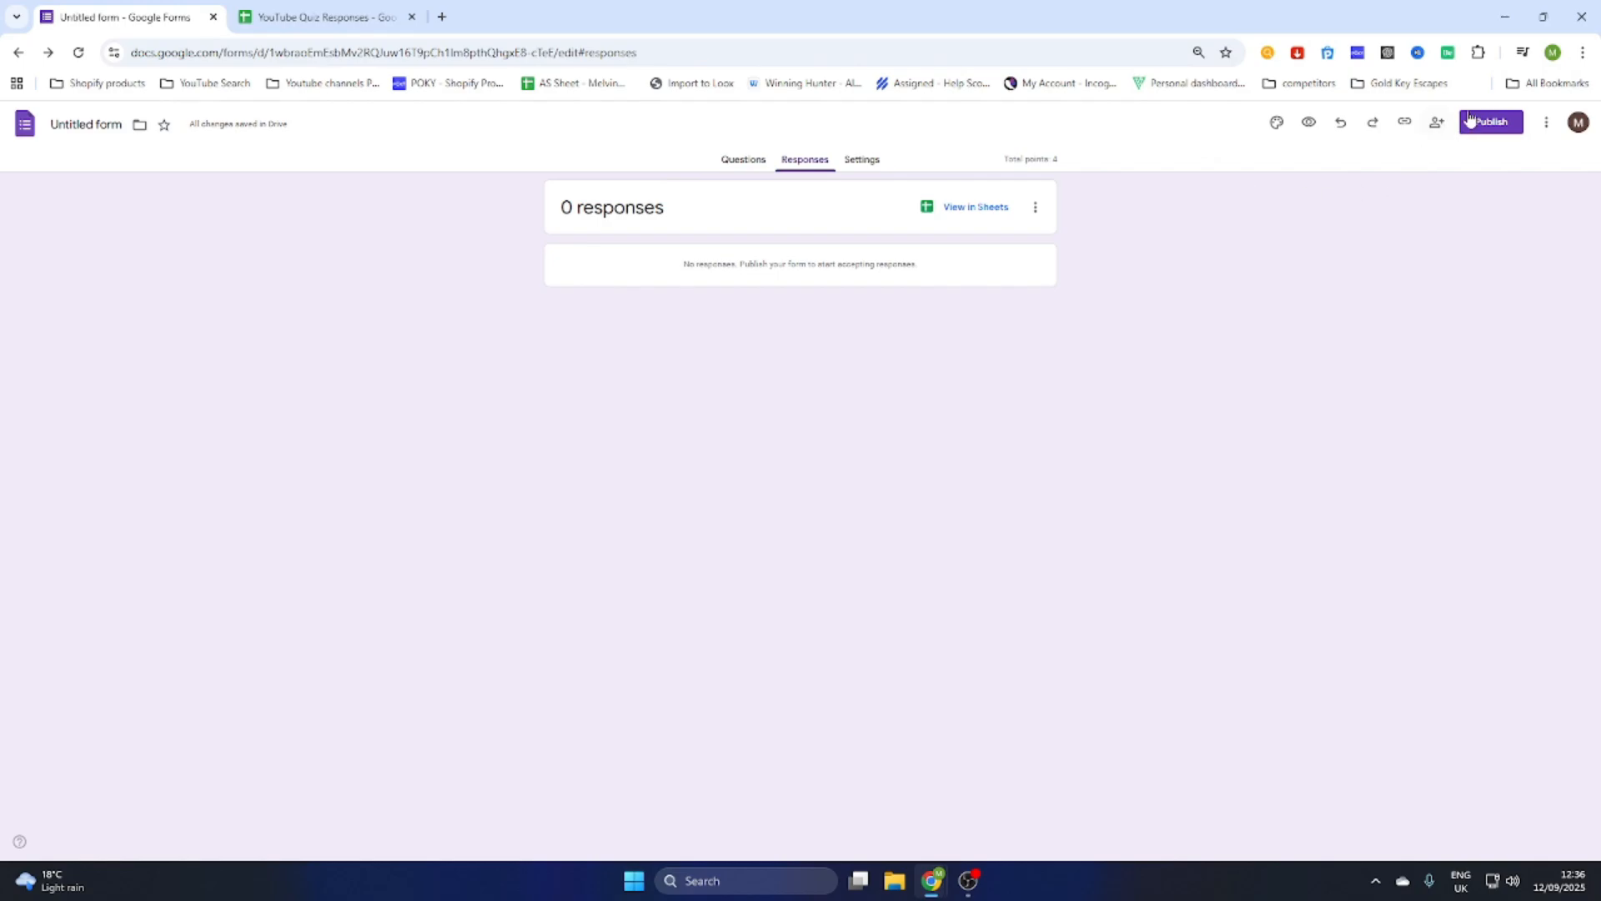
pyautogui.click(1492, 125)
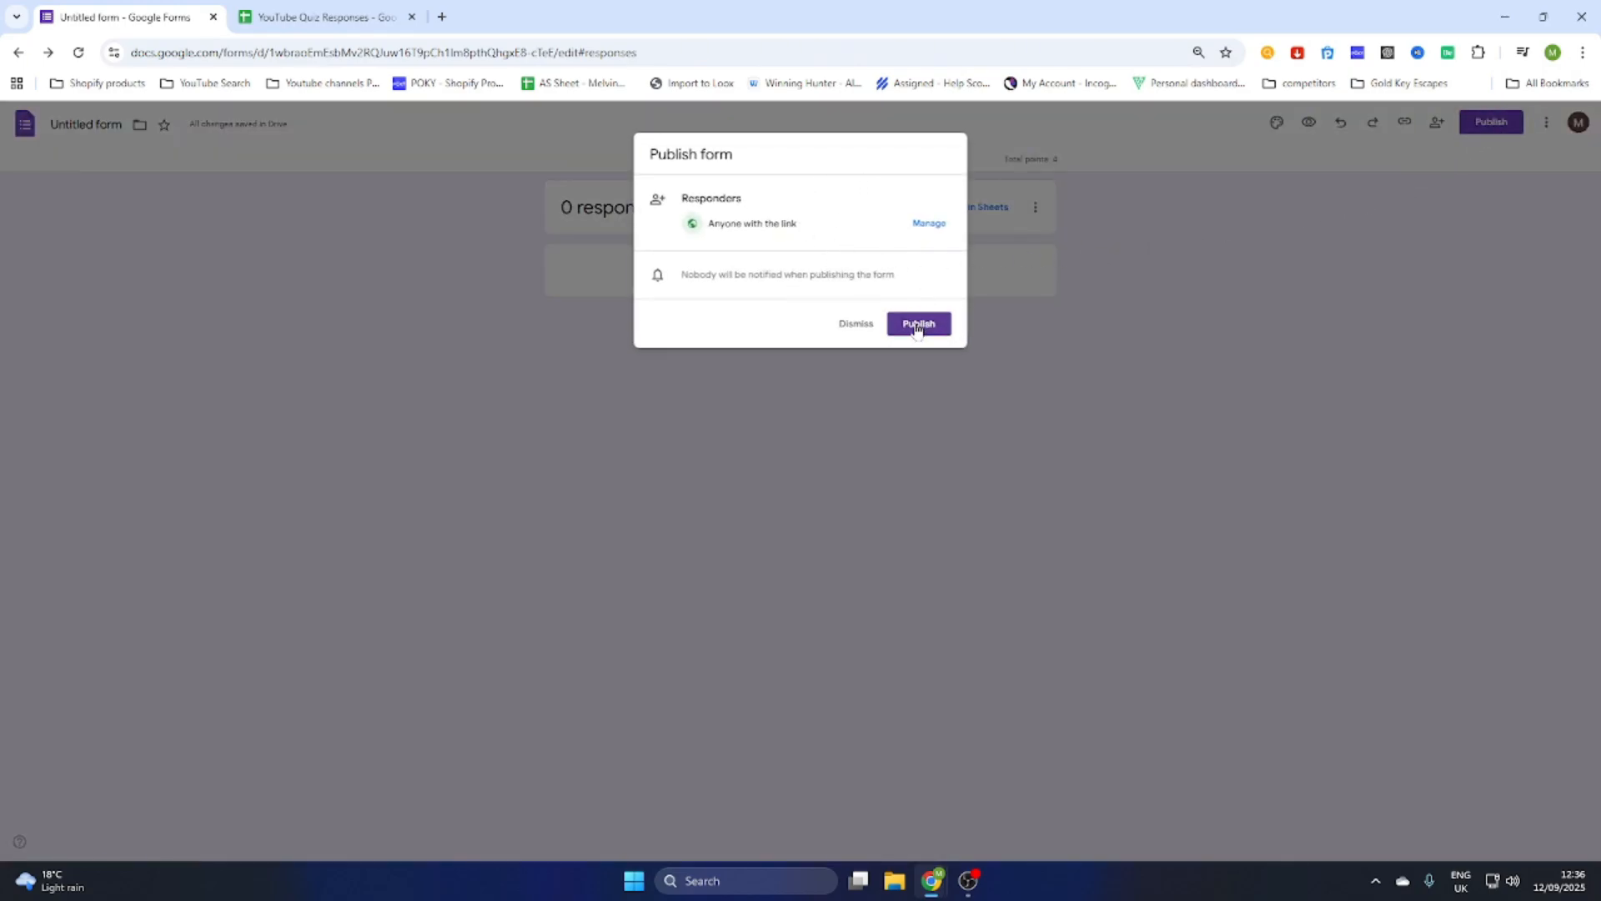
pyautogui.click(929, 224)
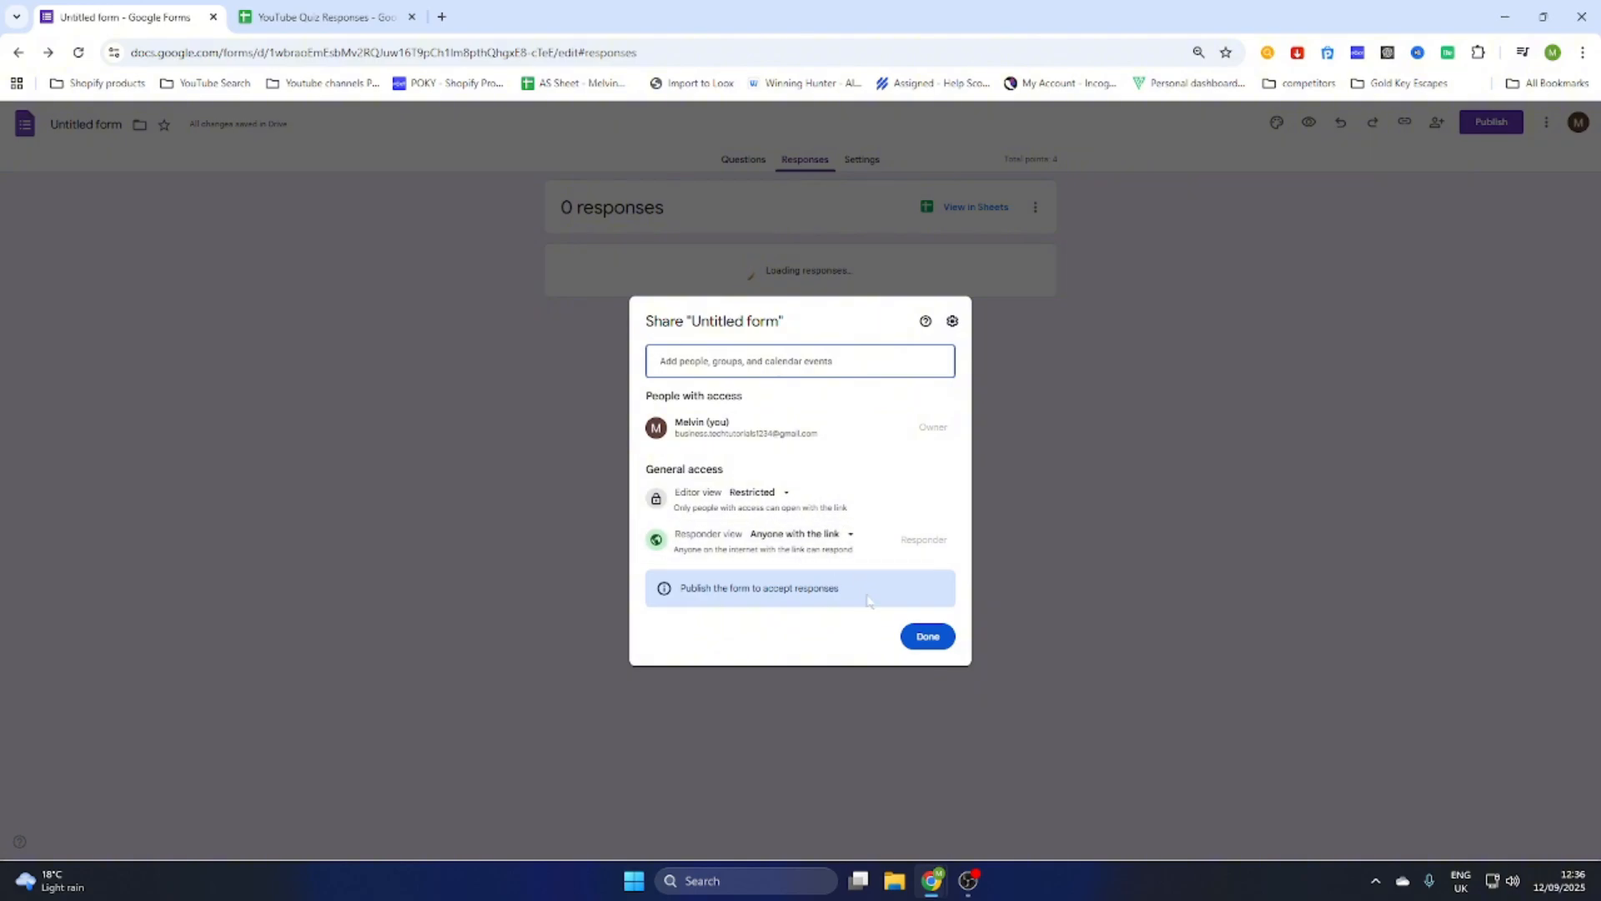
pyautogui.click(928, 637)
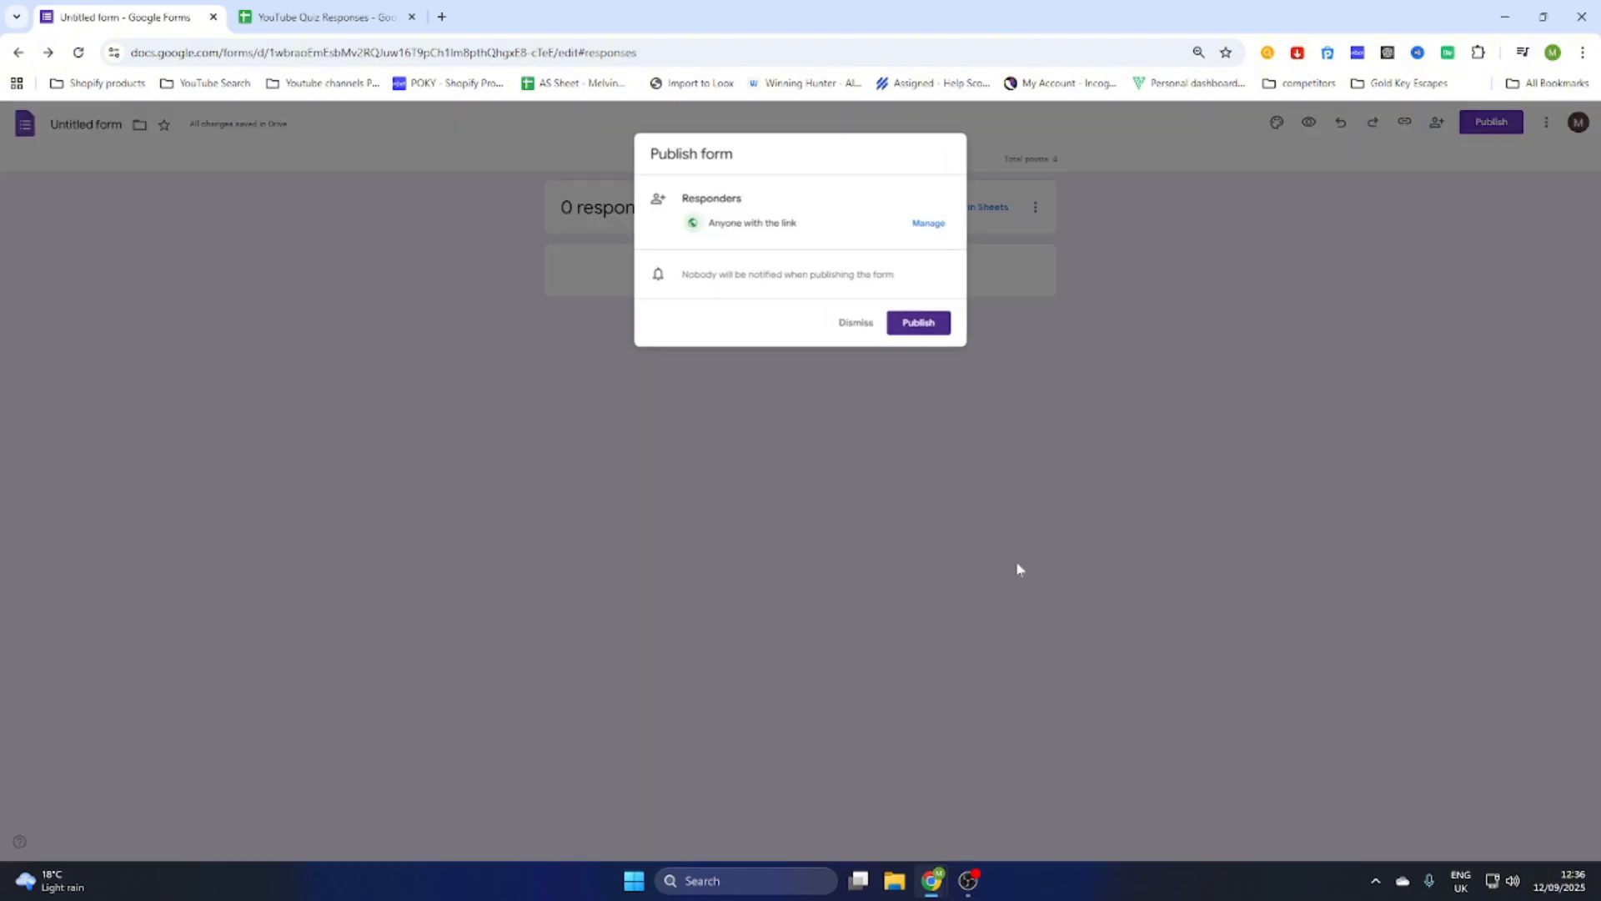
pyautogui.click(920, 324)
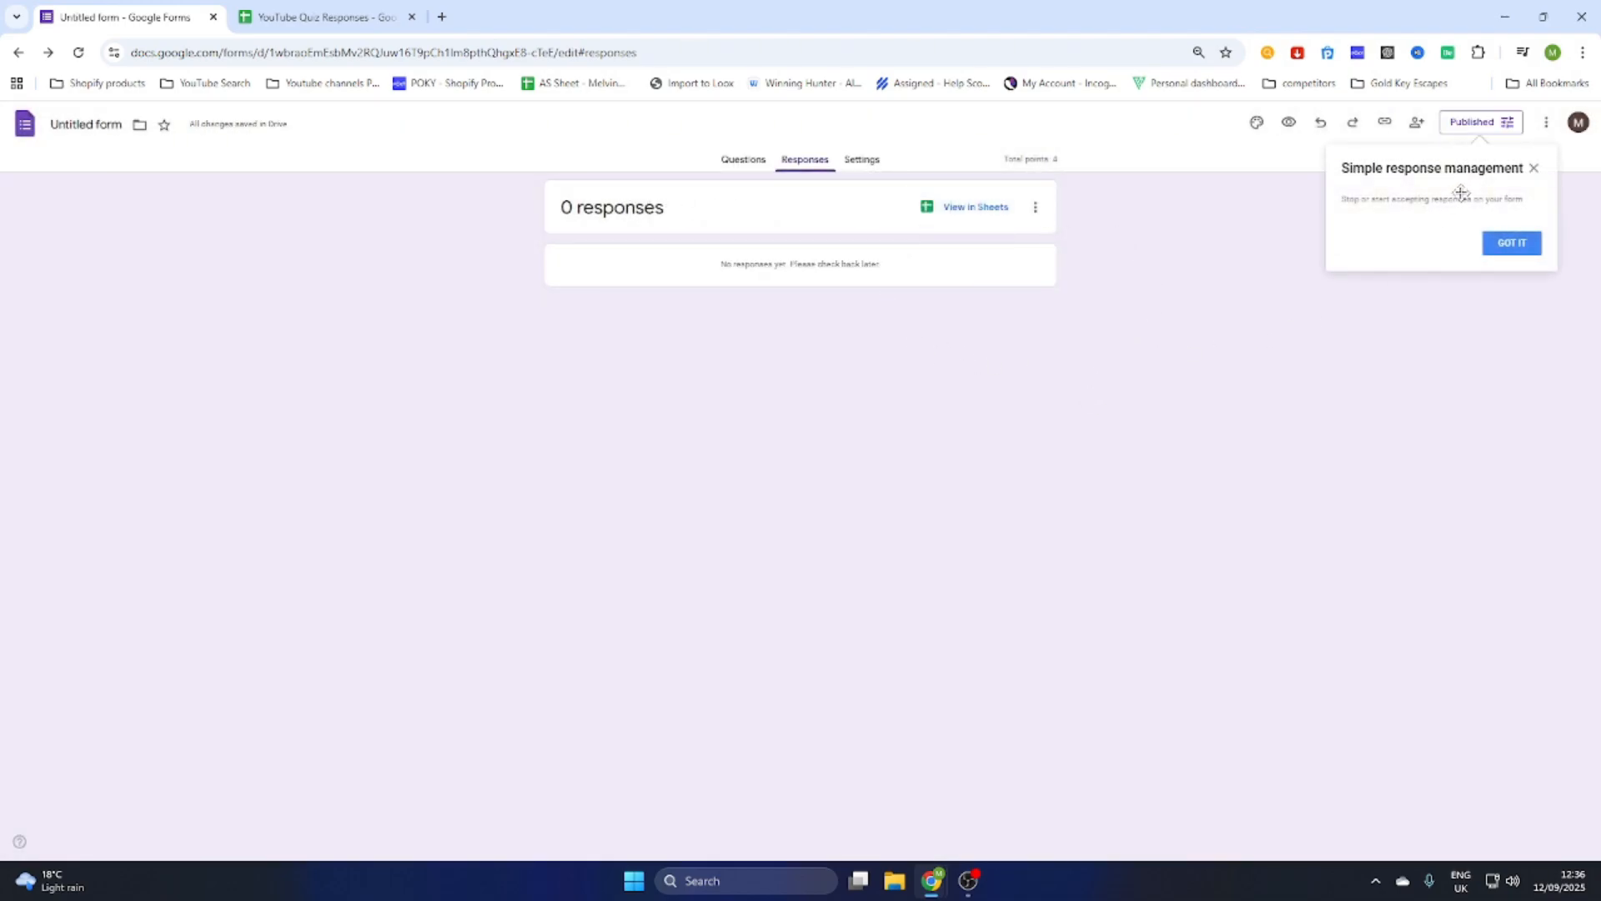
pyautogui.click(1534, 167)
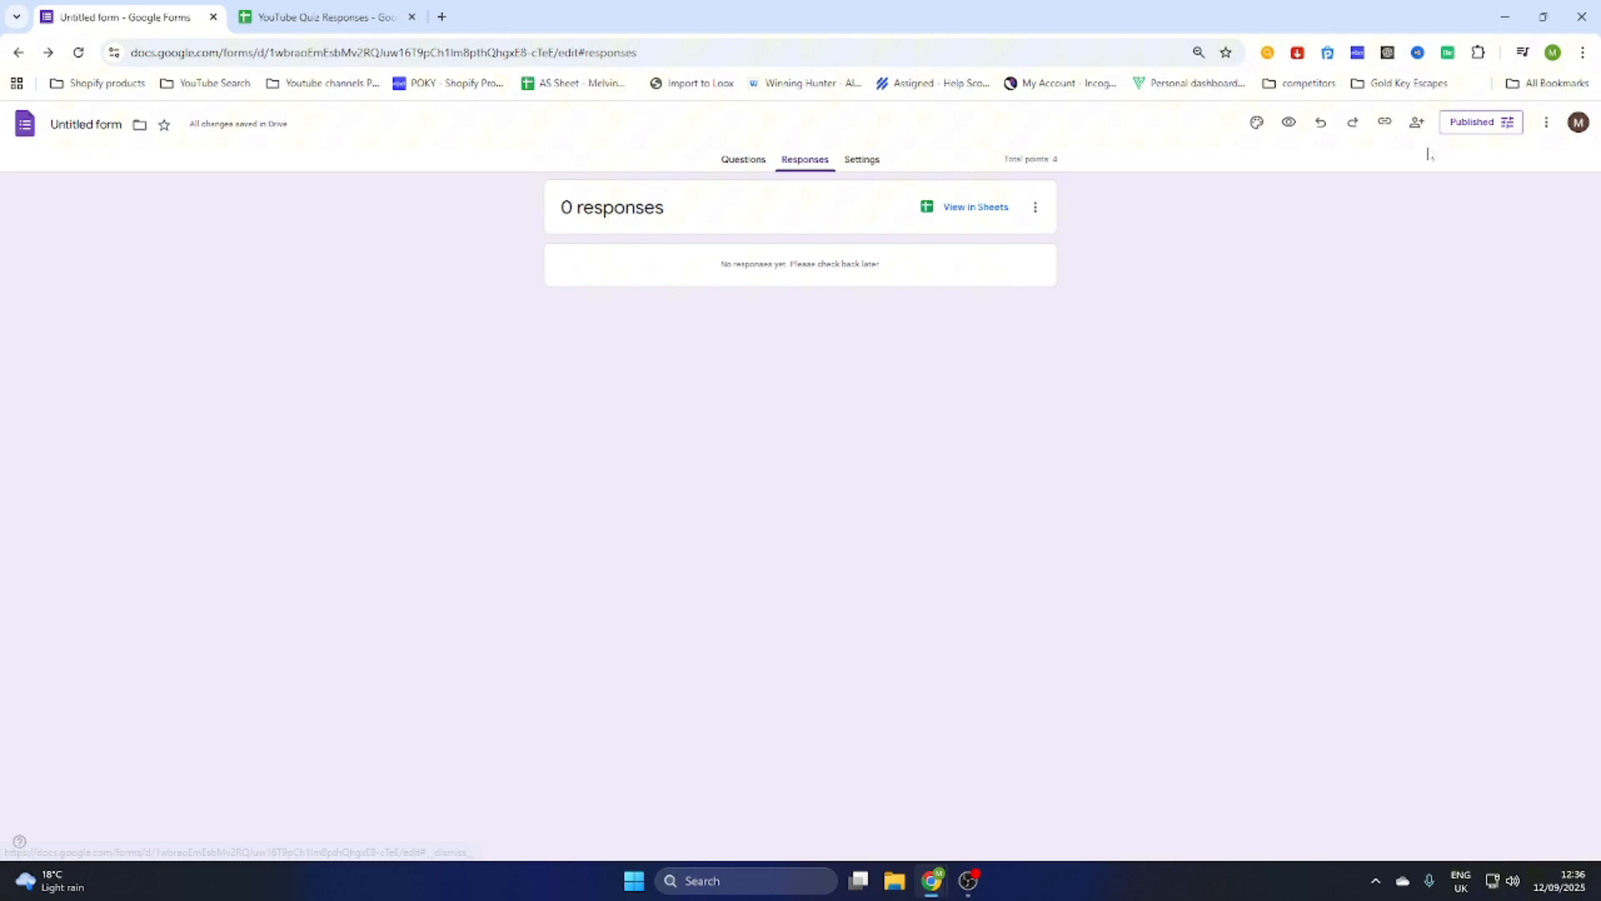
# Step: Copy the published form's full responder link to the clipboard without shortening the URL
pyautogui.click(1384, 122)
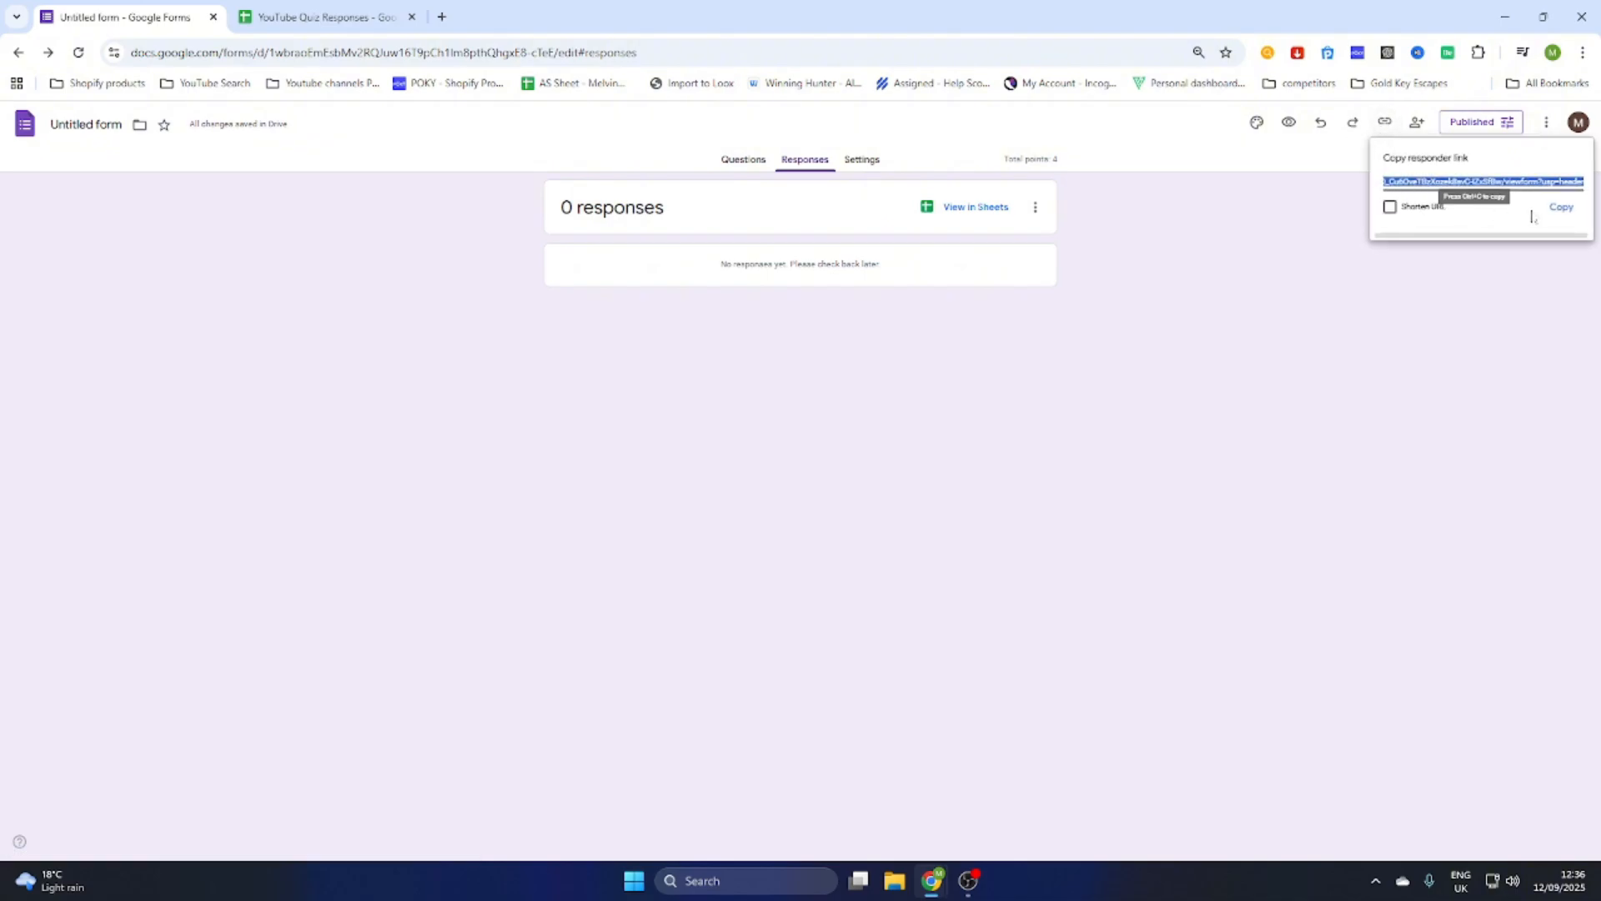
pyautogui.click(1557, 210)
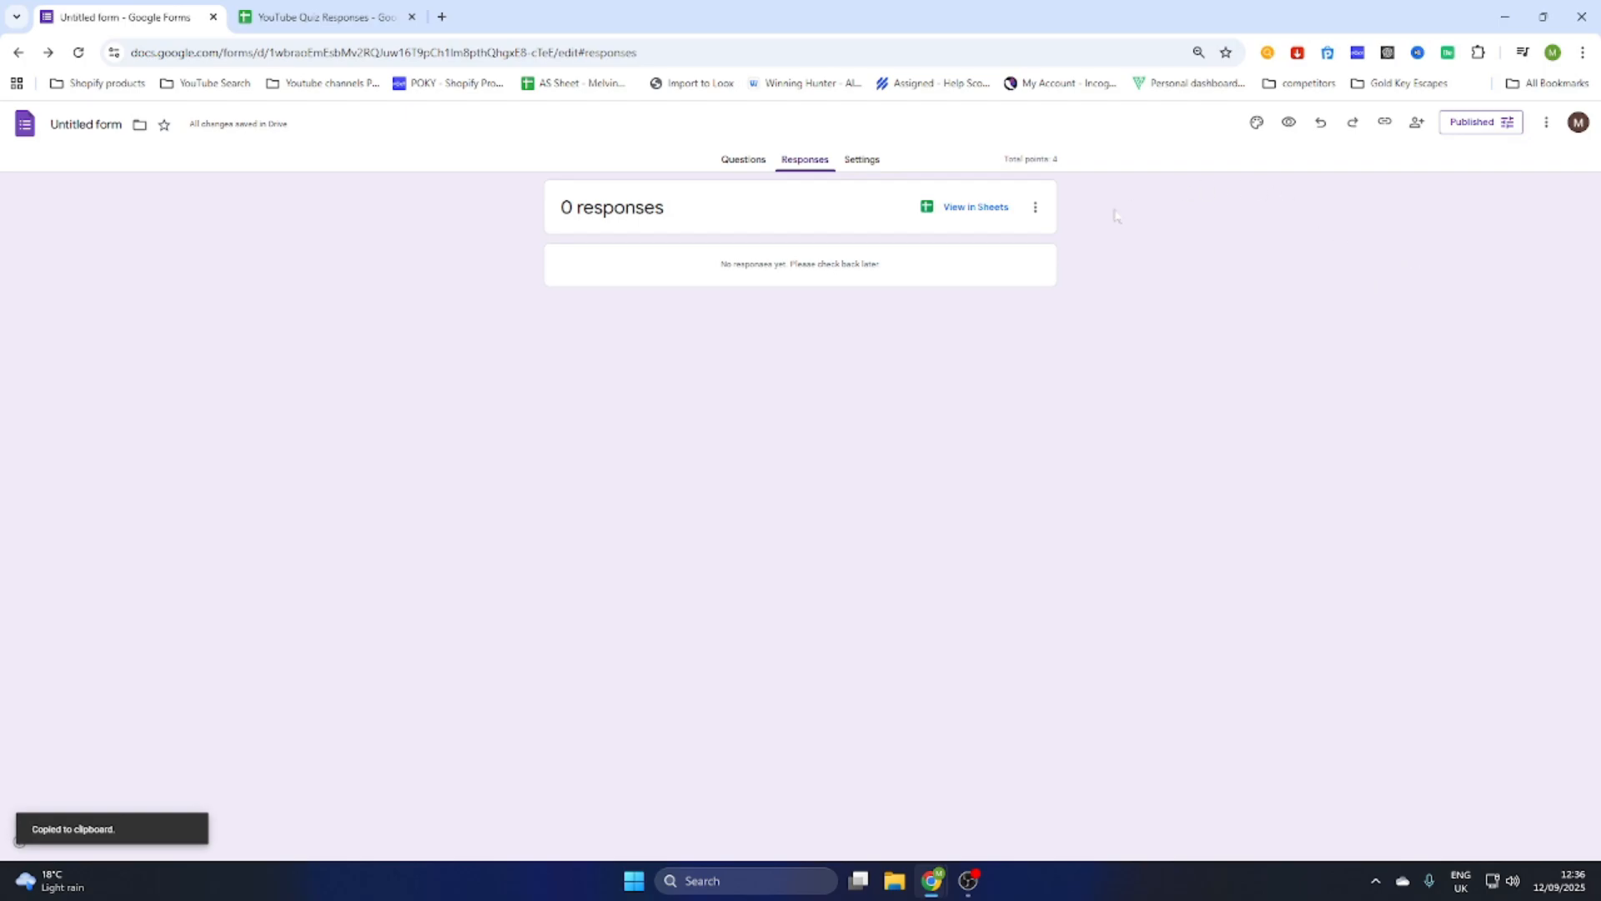